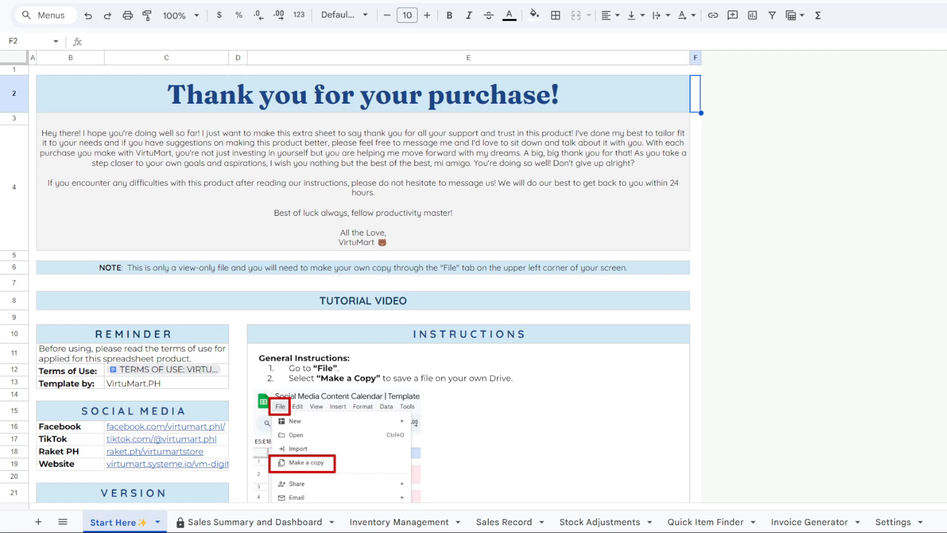
Scroll the Start Here sheet, then restore the hidden menus with Ctrl+Shift+F
scroll(364, 284, down, 2)
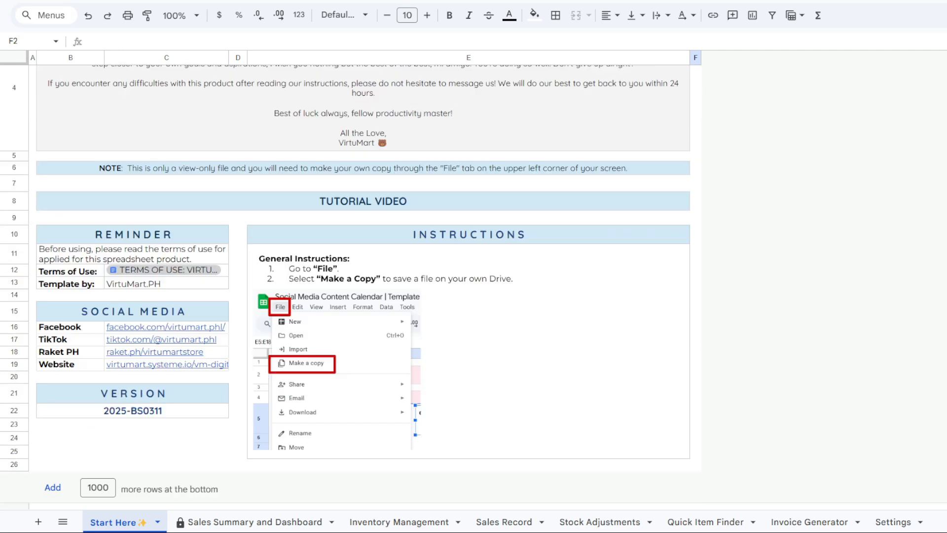
scroll(363, 284, up, 2)
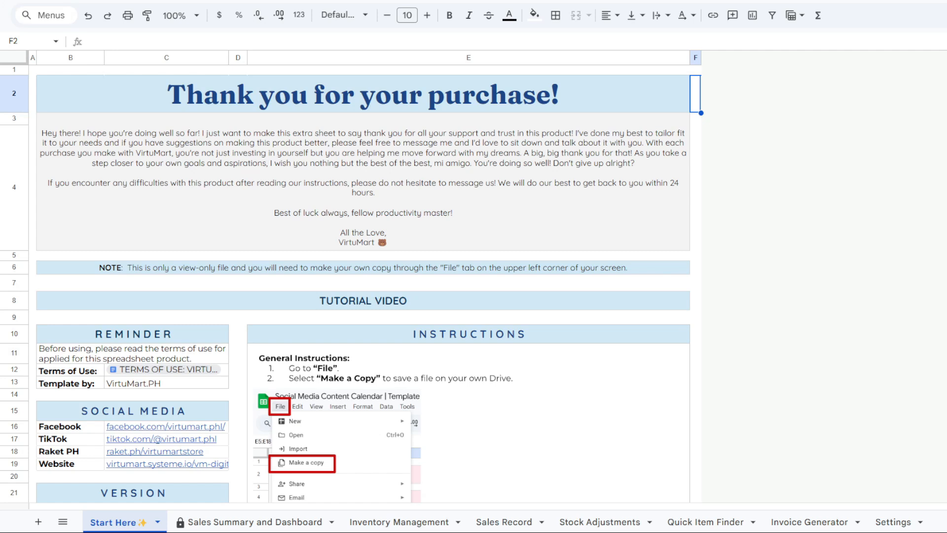
key(ctrl+shift+f)
Close the File menu, review the Start Here notes and Terms of Use, and switch to Inventory Management
click(47, 28)
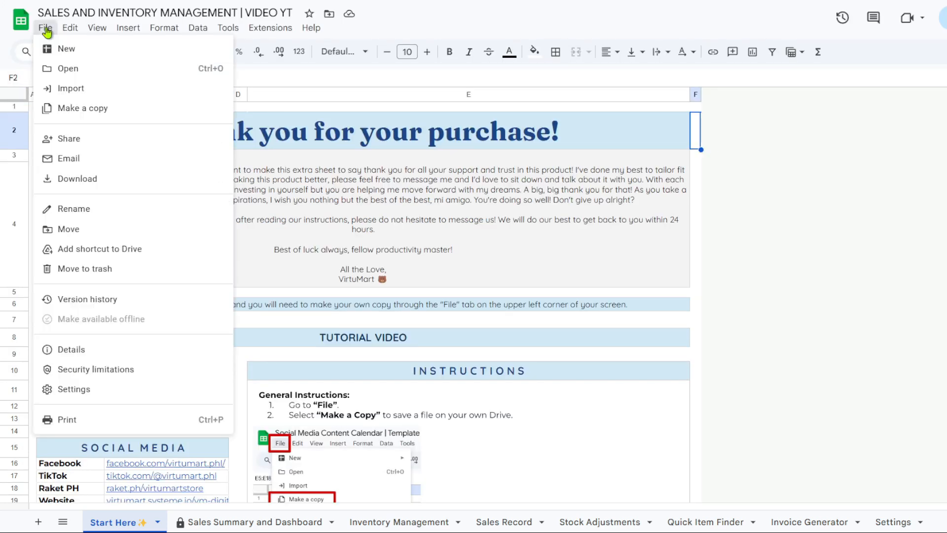
click(46, 28)
scroll(234, 322, down, 3)
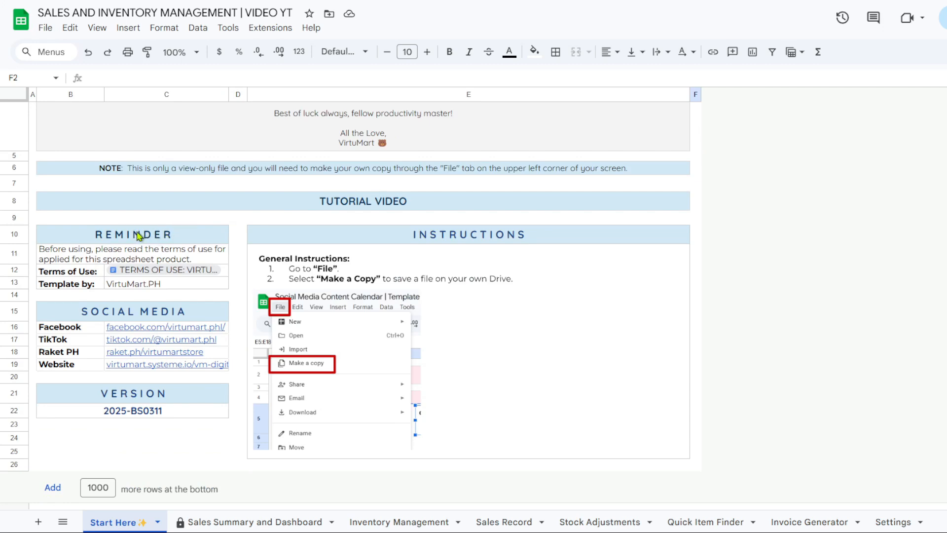
mouse_move(154, 271)
scroll(390, 334, up, 3)
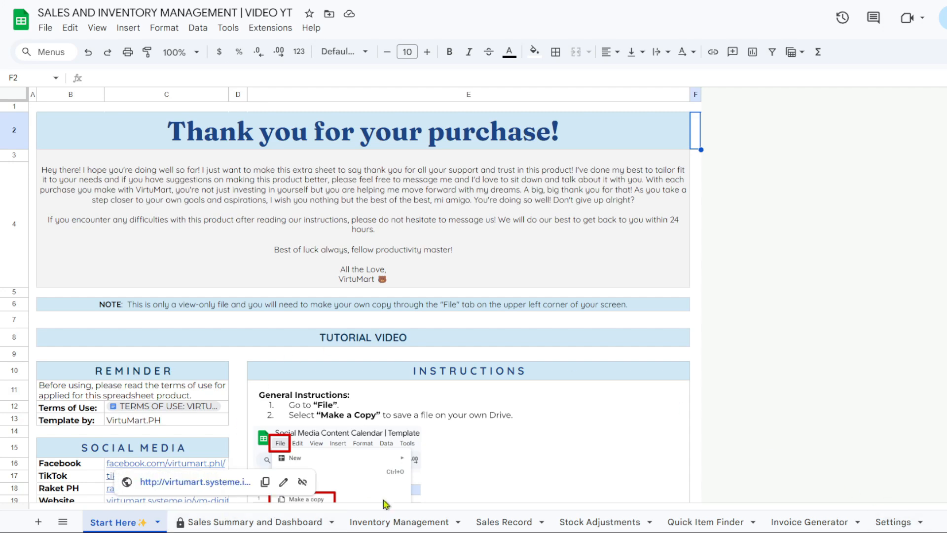
click(392, 522)
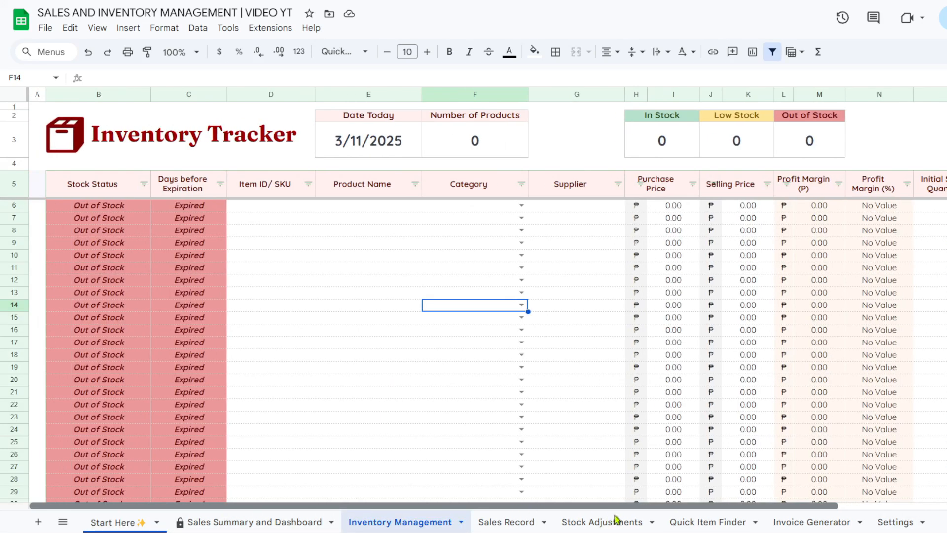
Enter product ID 1, name Soap A, category Apparel and supplier Supplier X in row 6
drag(642, 507, 585, 520)
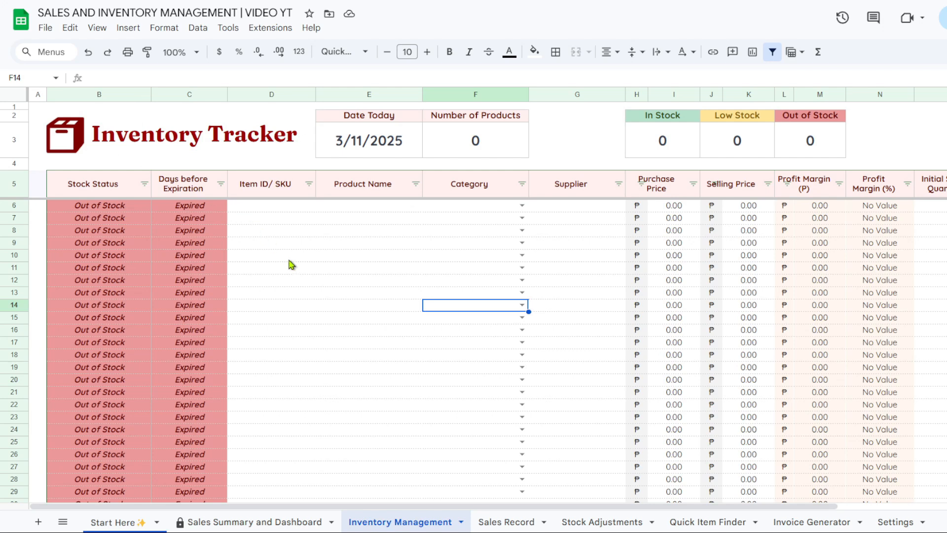
click(295, 211)
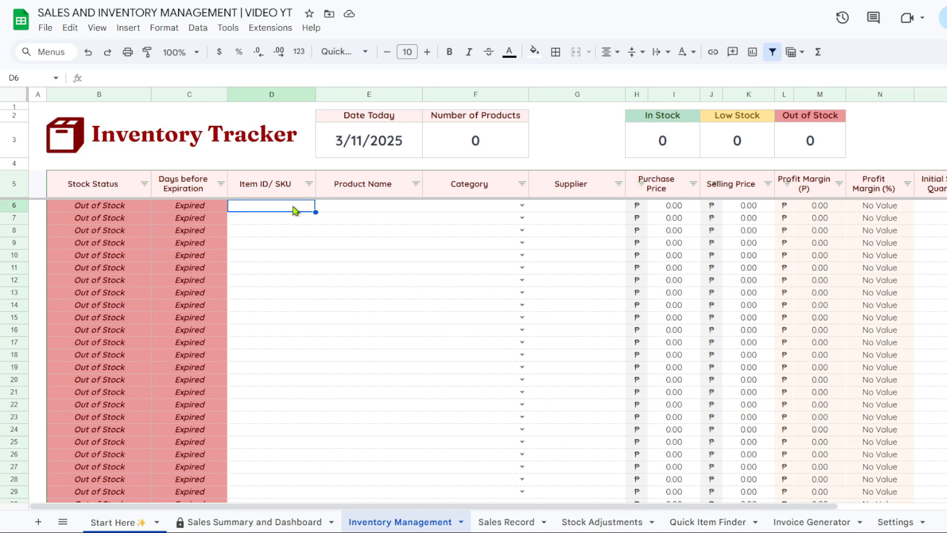
text(1)
key(Tab)
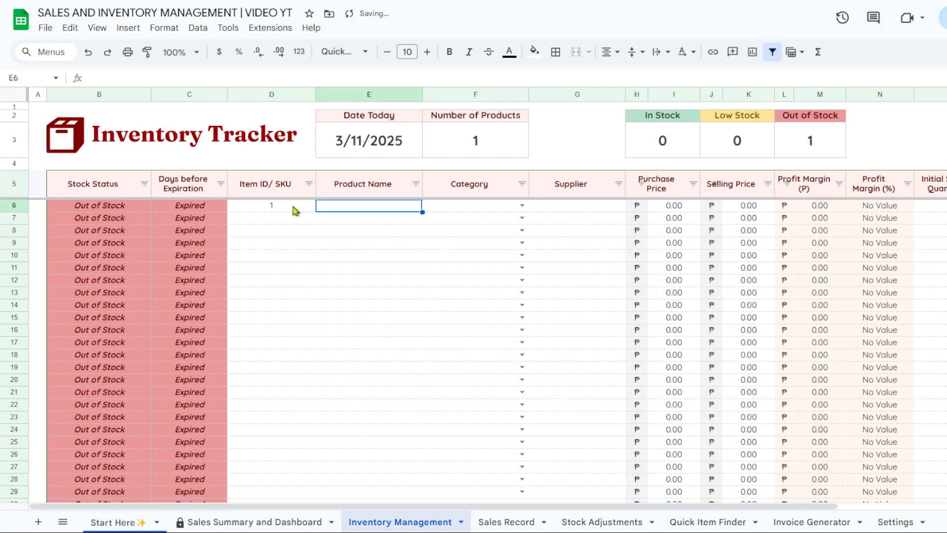
text(Soap A)
key(Tab)
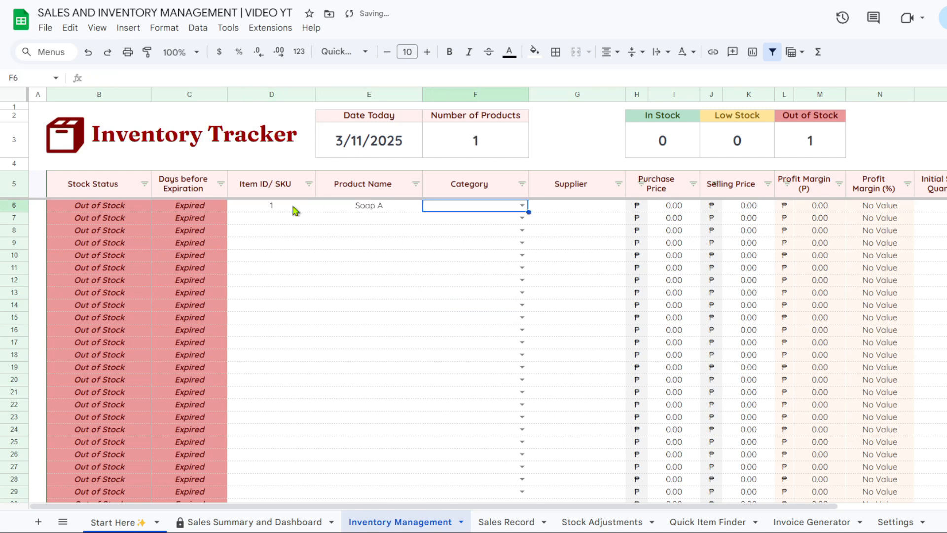
click(522, 205)
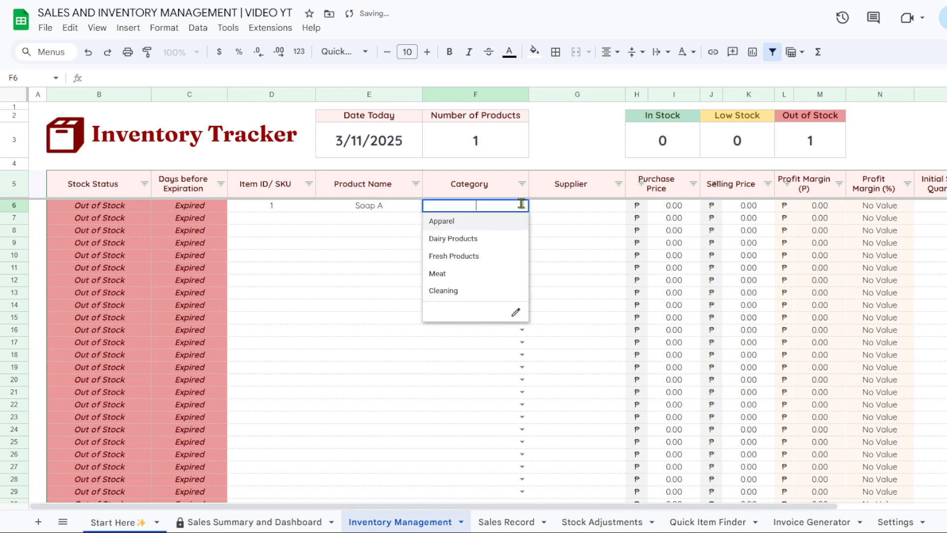
click(503, 223)
click(592, 208)
text(Supp)
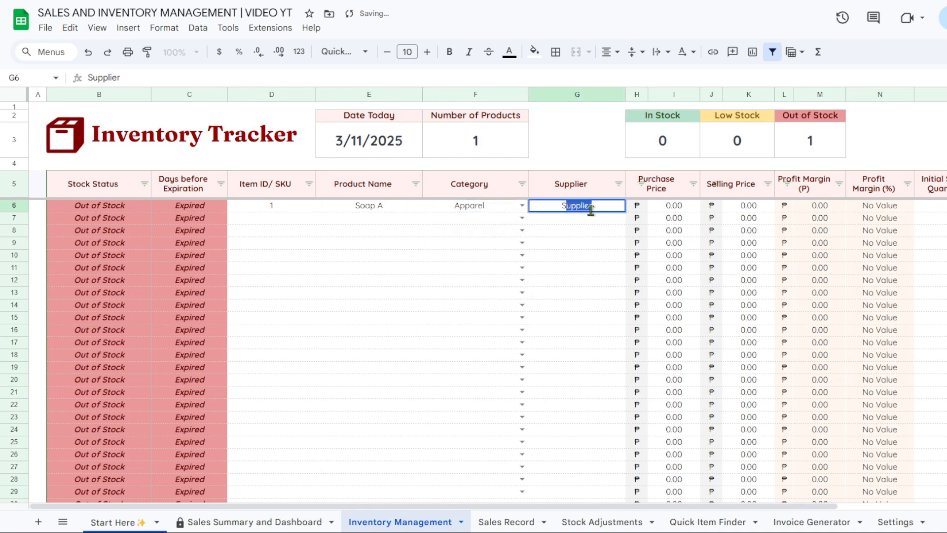
text(lier X)
key(Return)
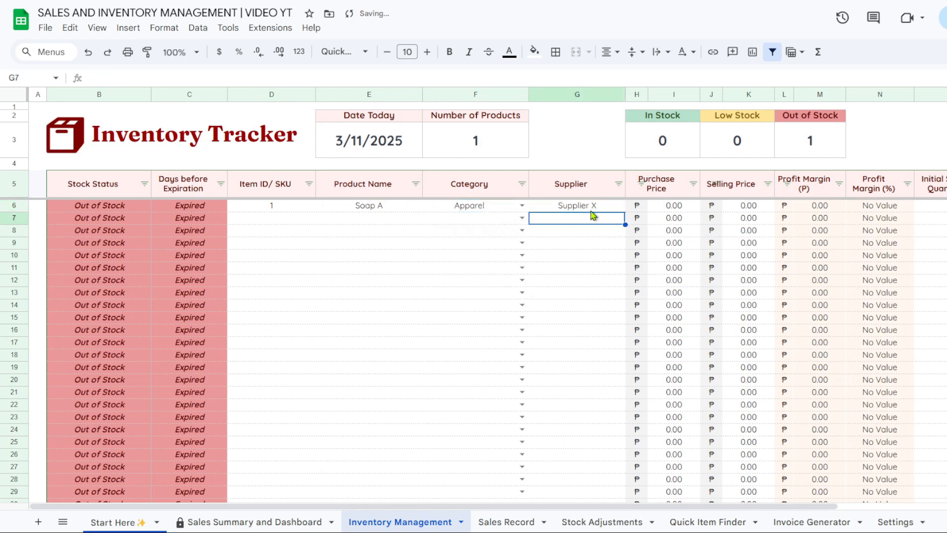
Give Soap A purchase price 100, selling price 200 and initial stock 200
drag(541, 507, 690, 508)
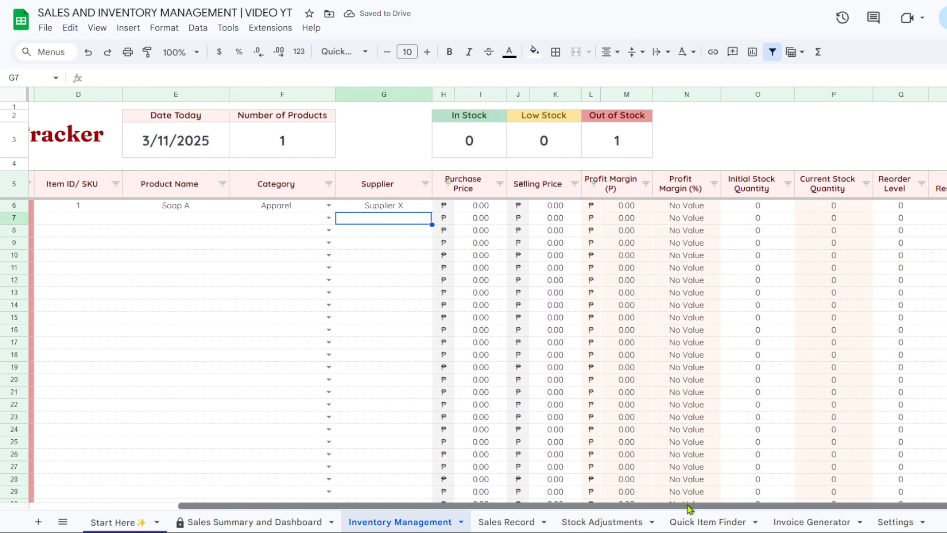
click(486, 208)
text(100)
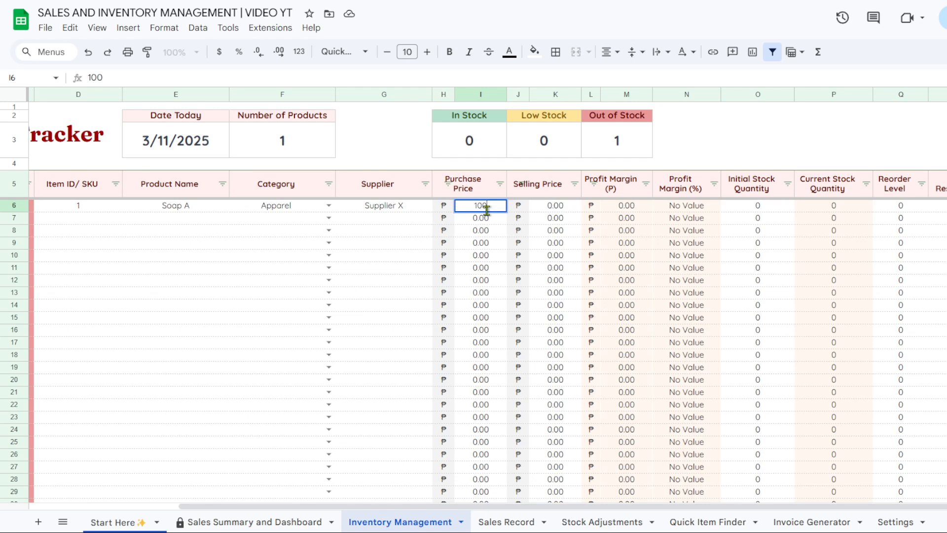
key(Tab)
text(200)
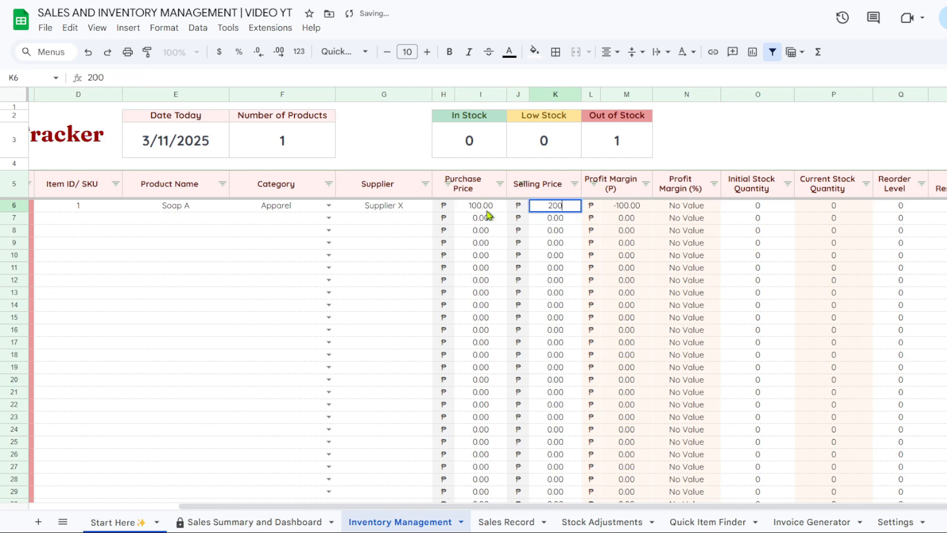
key(Return)
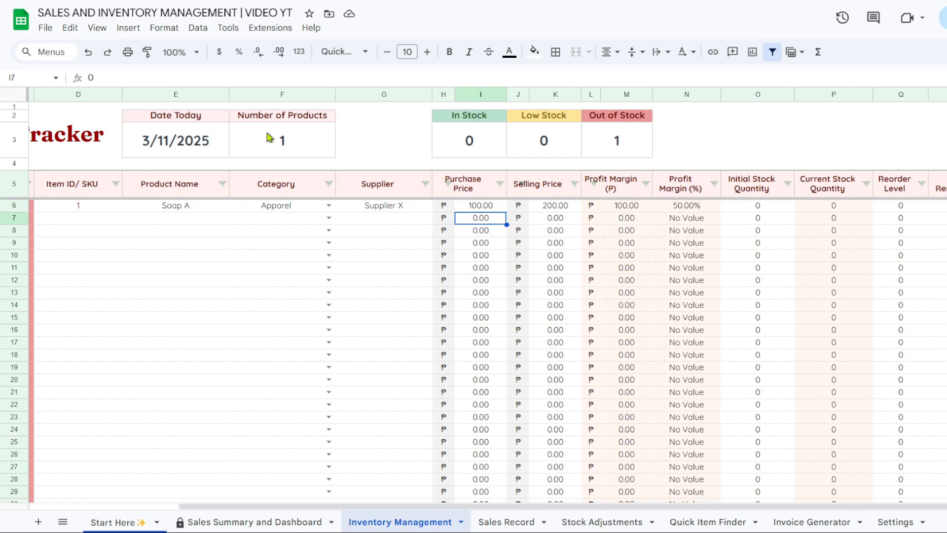
click(762, 210)
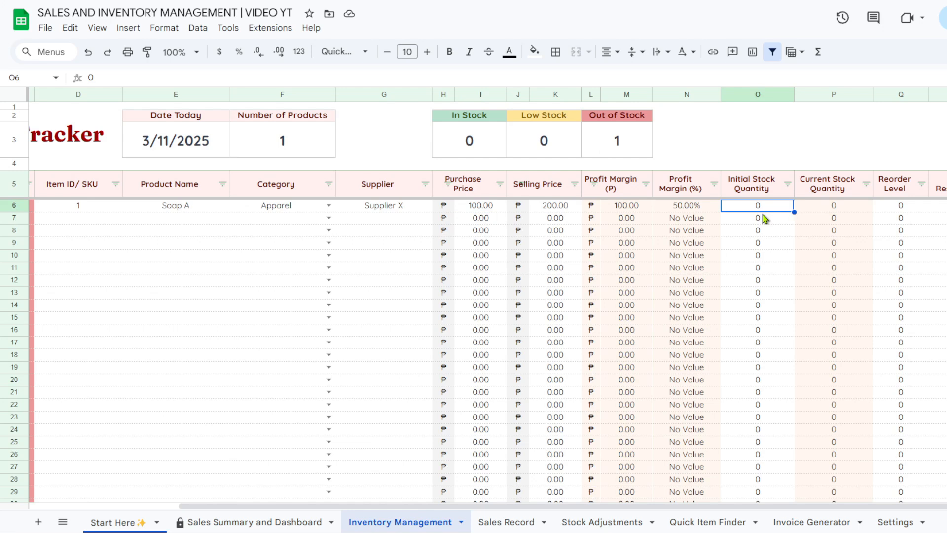
text(200)
key(Return)
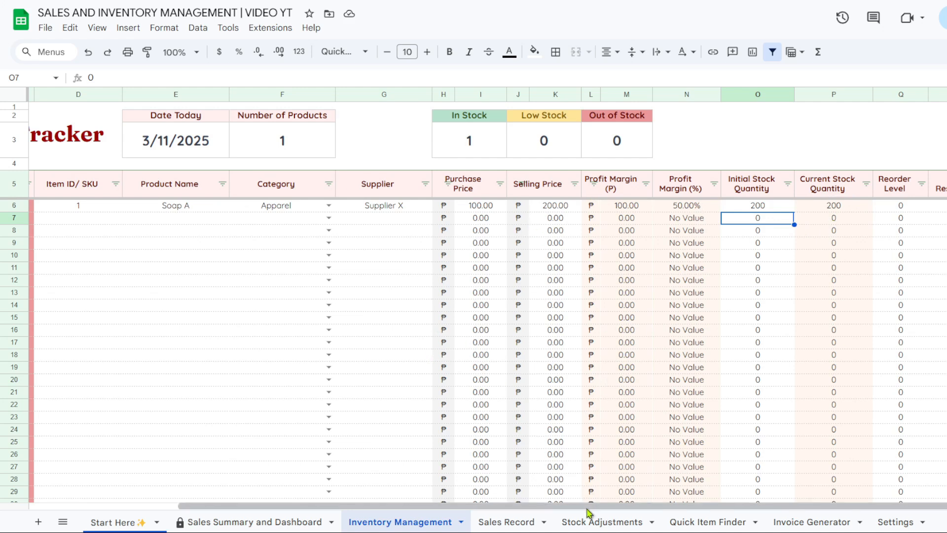
drag(587, 508, 448, 509)
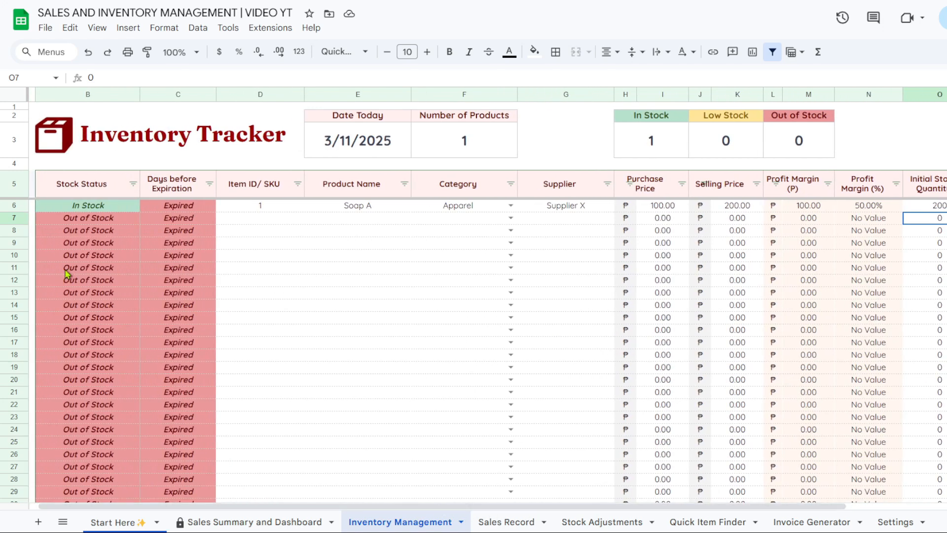
click(85, 210)
click(169, 211)
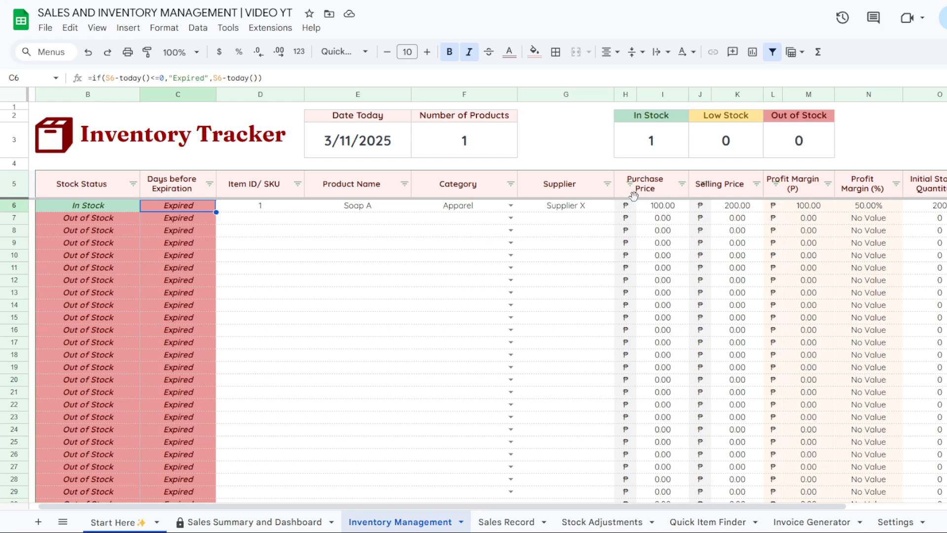
click(629, 206)
click(709, 211)
click(776, 212)
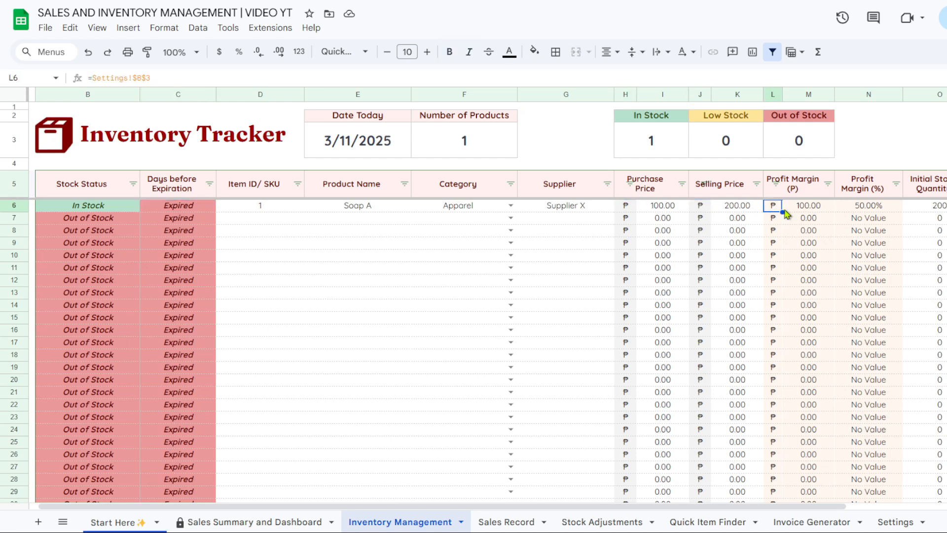
click(802, 213)
click(884, 213)
key(Right)
key(Right)
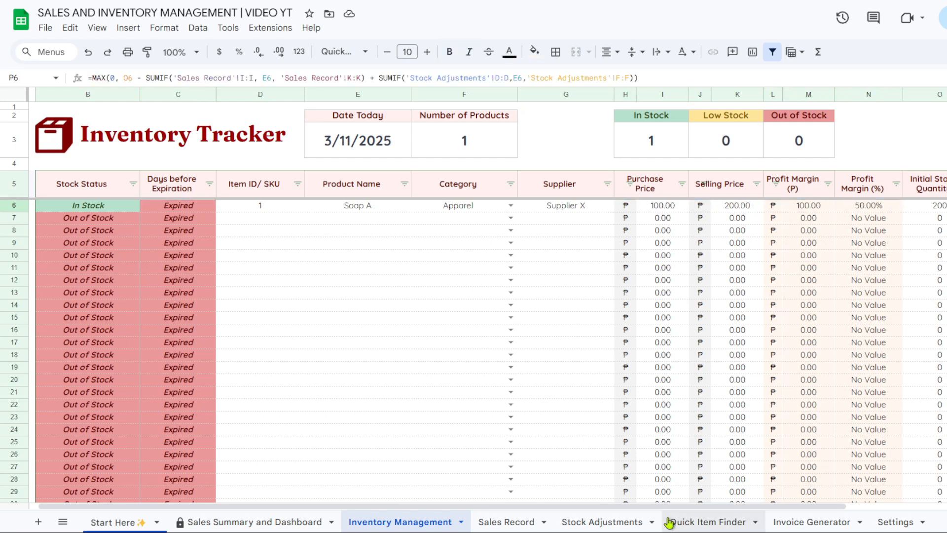
drag(676, 507, 803, 515)
click(512, 522)
mouse_move(482, 514)
mouse_down()
mouse_move(387, 507)
mouse_move(491, 513)
mouse_up()
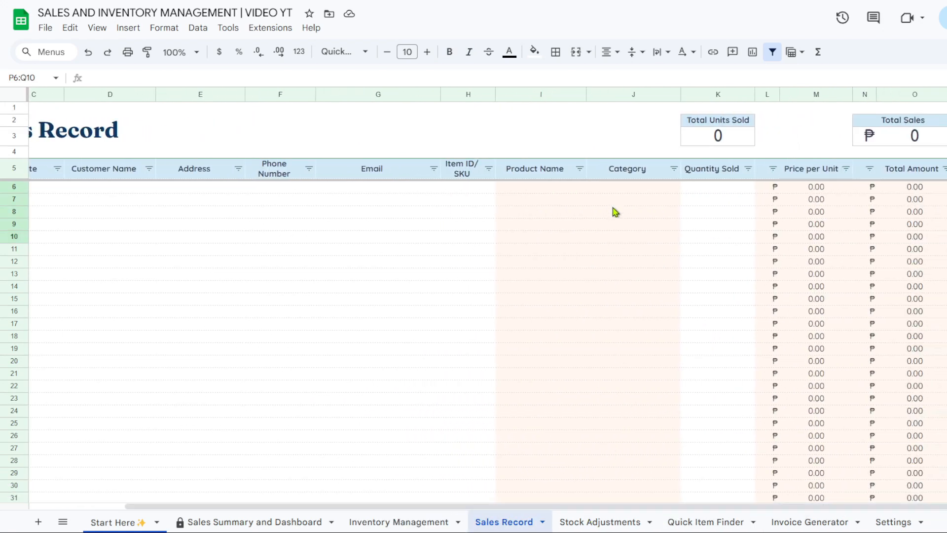
click(613, 202)
click(617, 524)
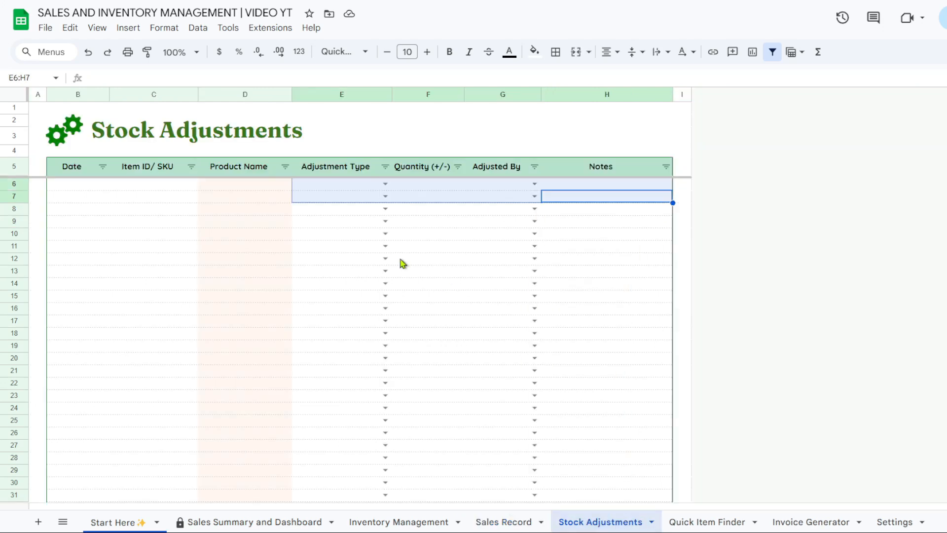
click(268, 196)
click(697, 524)
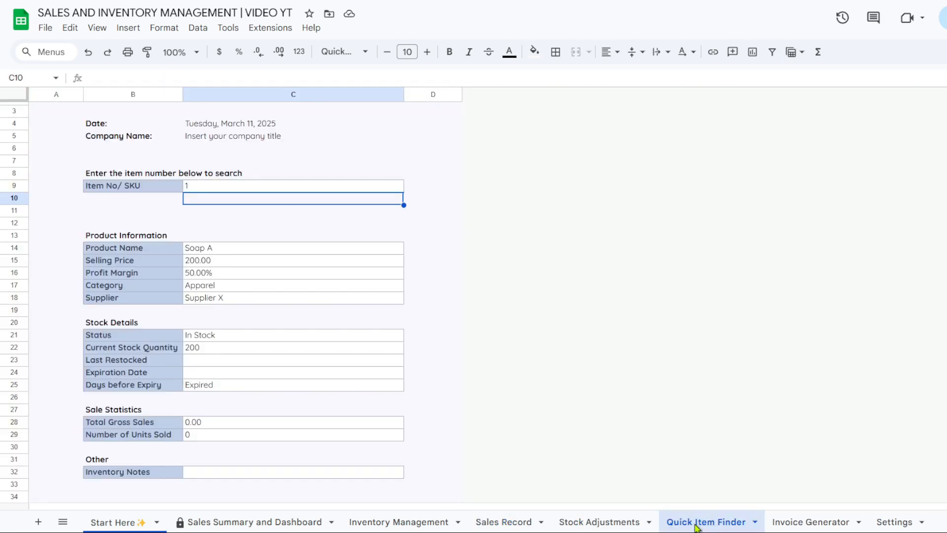
click(790, 529)
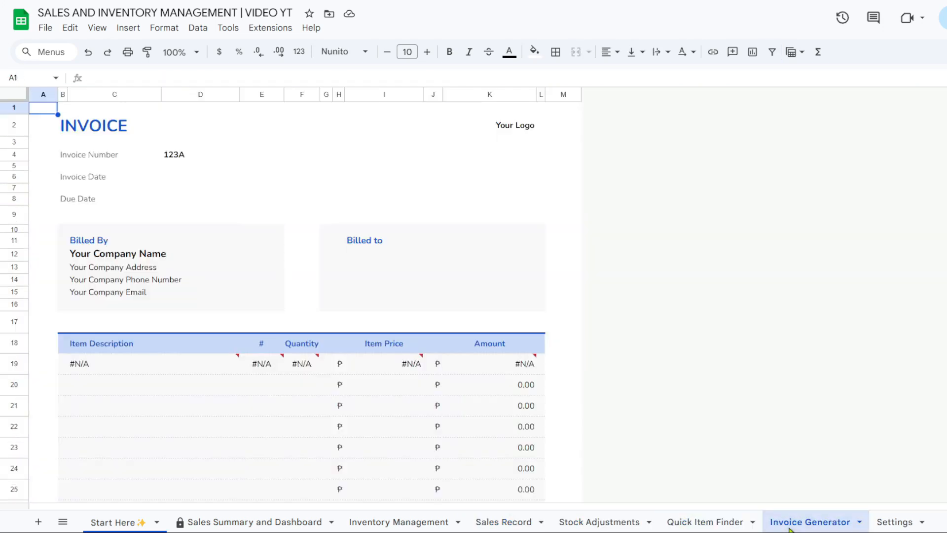
click(421, 524)
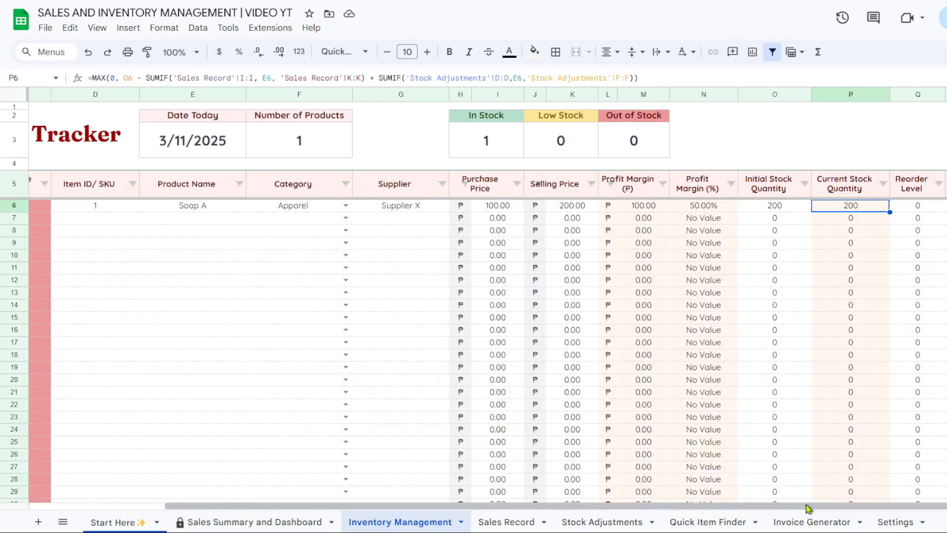
Enter 100 in Q6 as Soap A's reorder level and check its Stock Status
drag(809, 506, 835, 507)
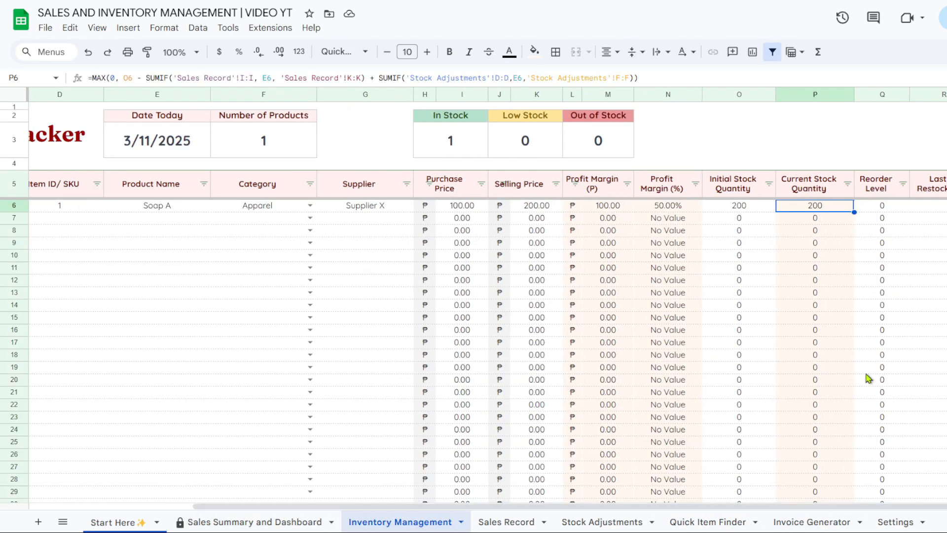
click(892, 180)
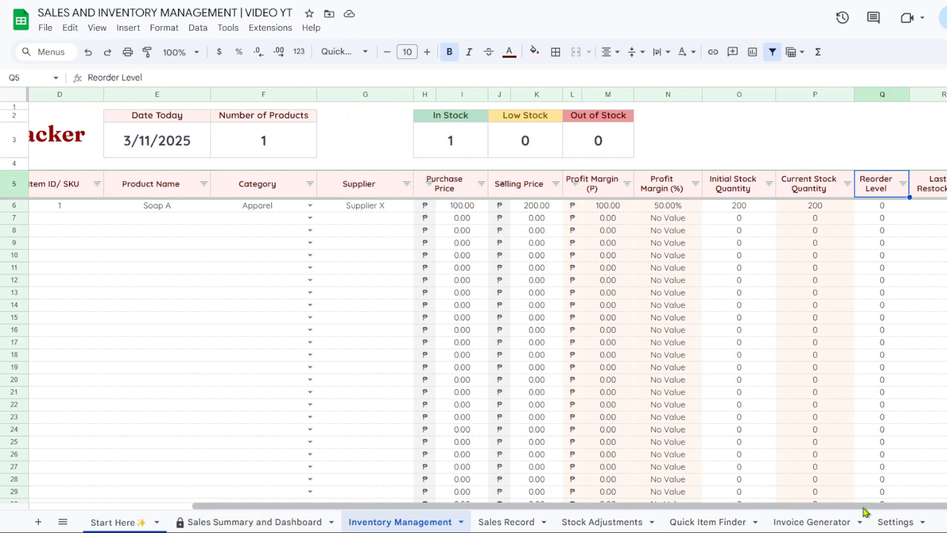
click(882, 210)
text(100)
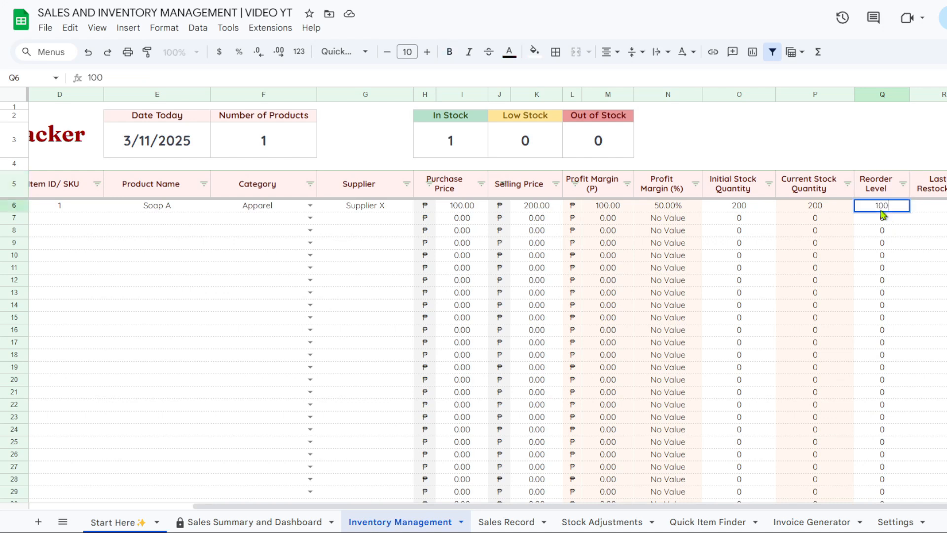
key(Return)
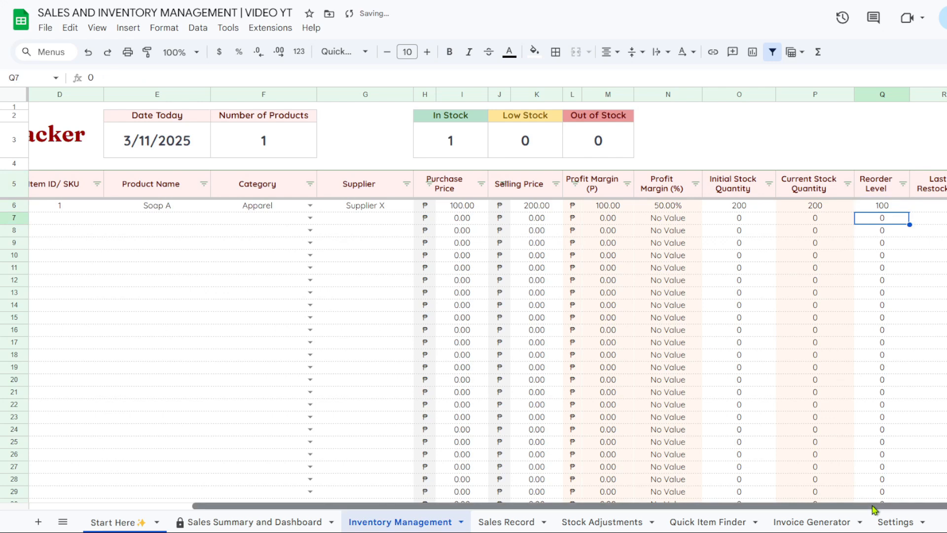
drag(873, 506, 664, 501)
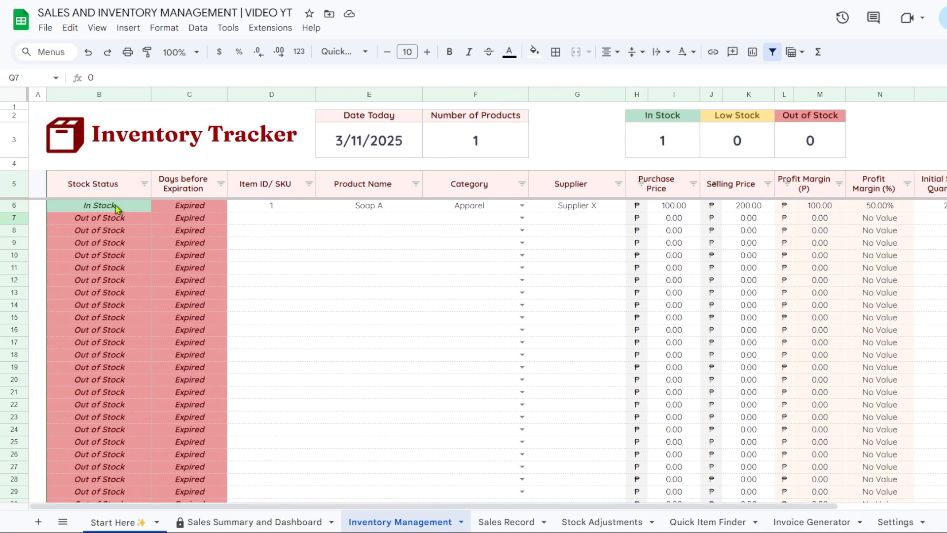
drag(496, 507, 534, 507)
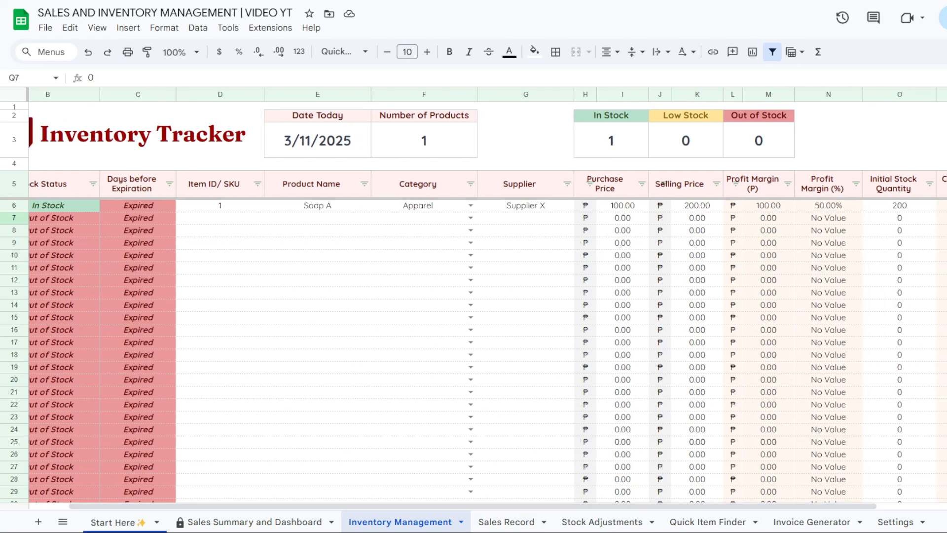
Set Soap A's initial stock to 100, test 0 for Out of Stock, then restore 100
click(924, 207)
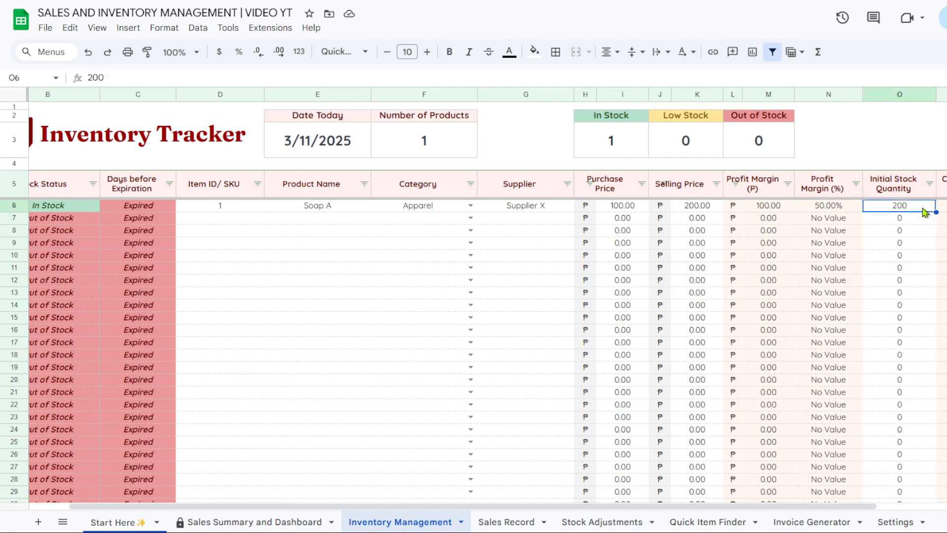
text(100)
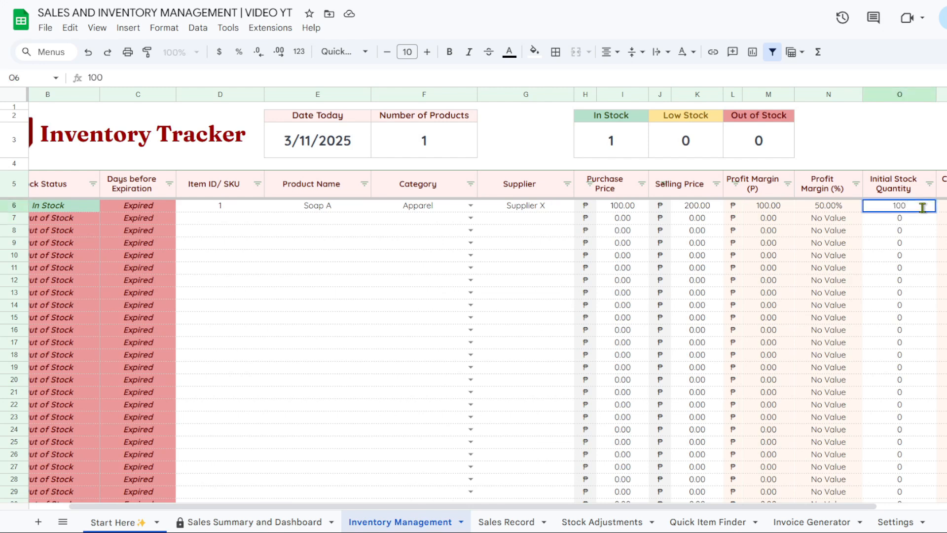
key(Return)
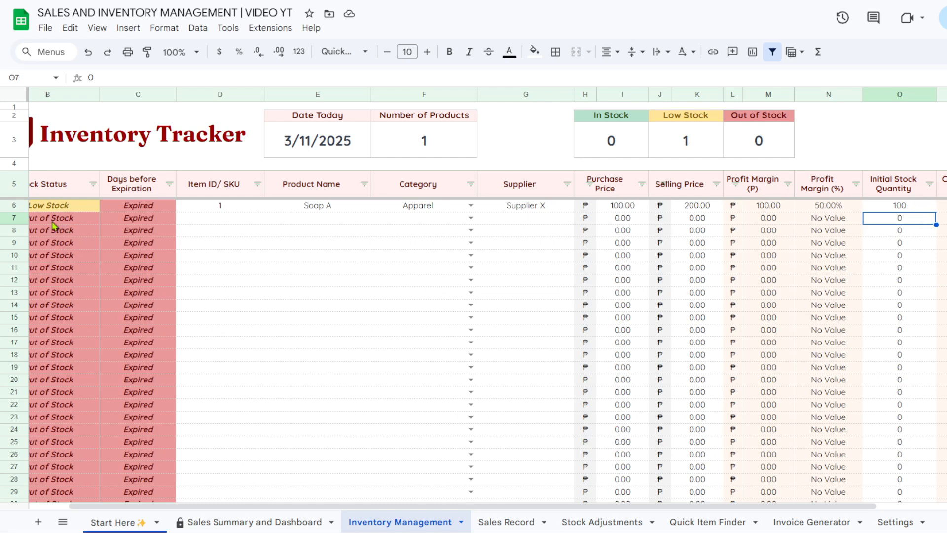
click(893, 211)
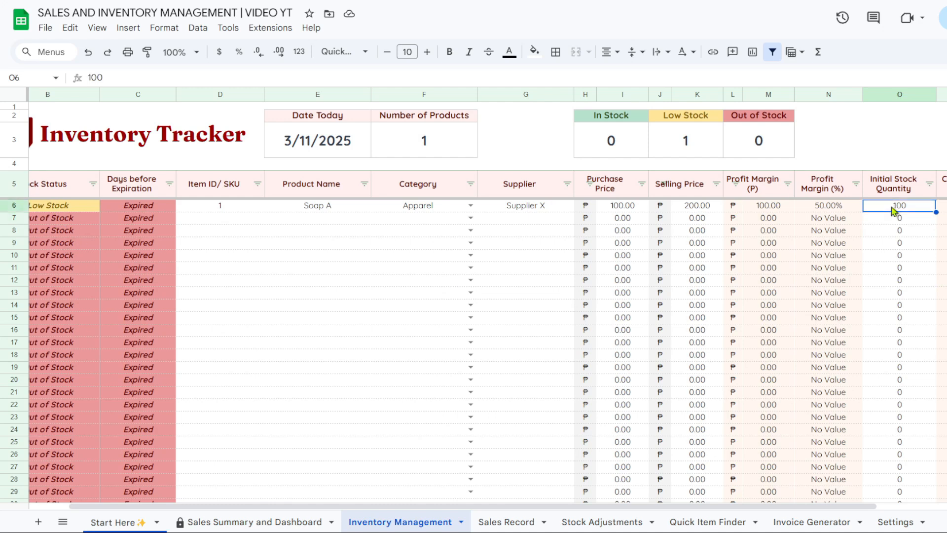
text(0)
key(Return)
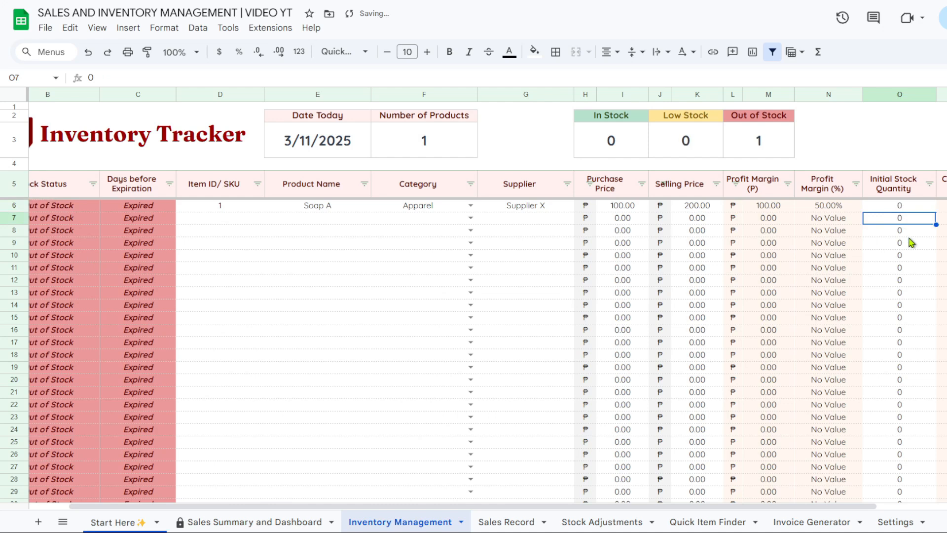
click(901, 209)
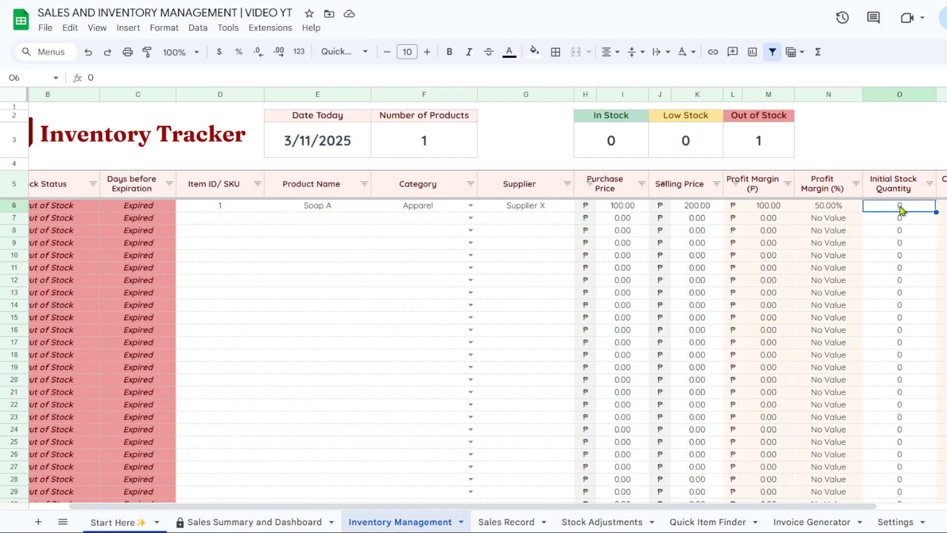
text(100)
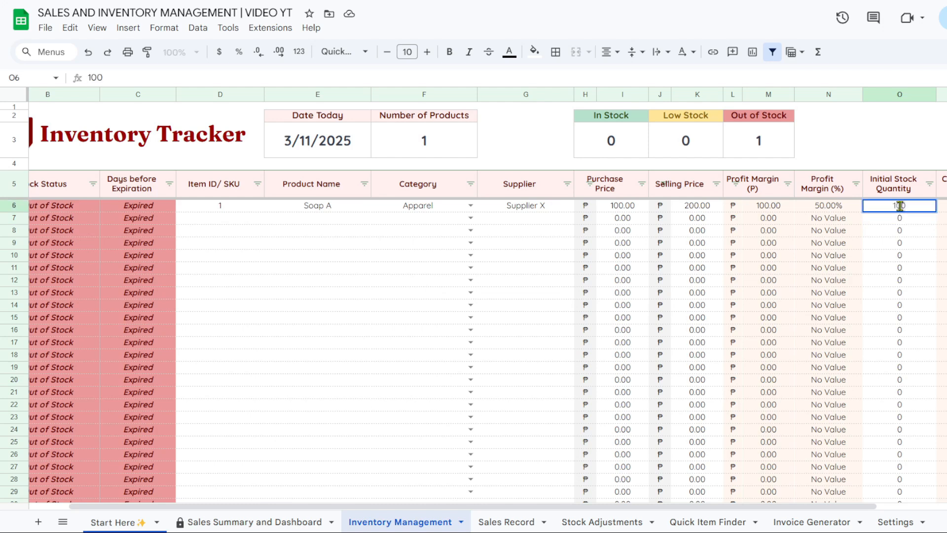
key(Return)
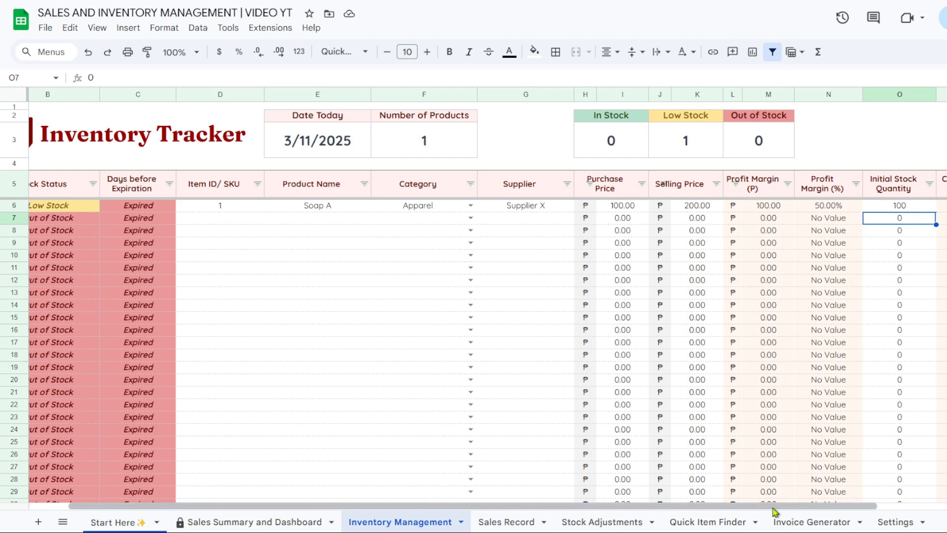
scroll(775, 512, right, 5)
Enter 3/10/2025 as Soap A's Last Restocked date and start typing expiration date 3/12/2025
click(868, 207)
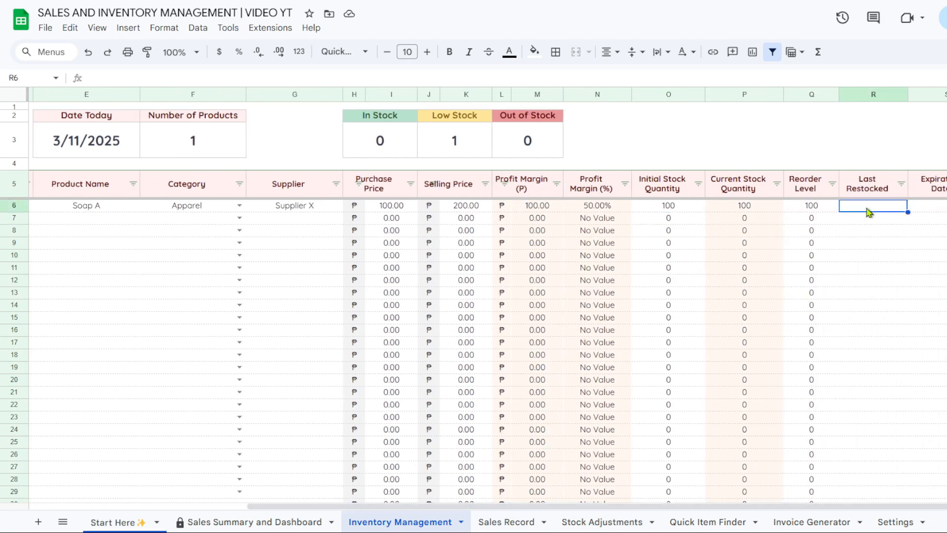
double_click(867, 208)
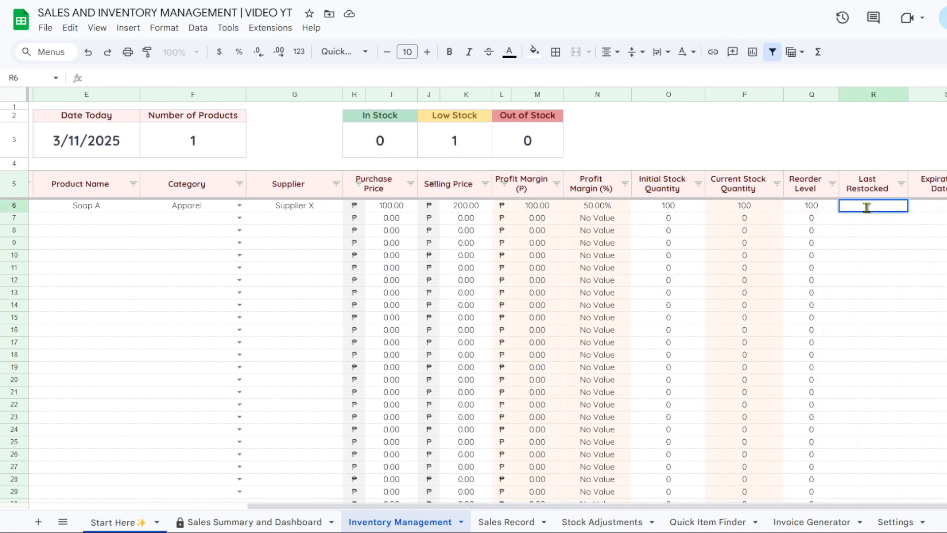
text(3/10/2025)
key(Return)
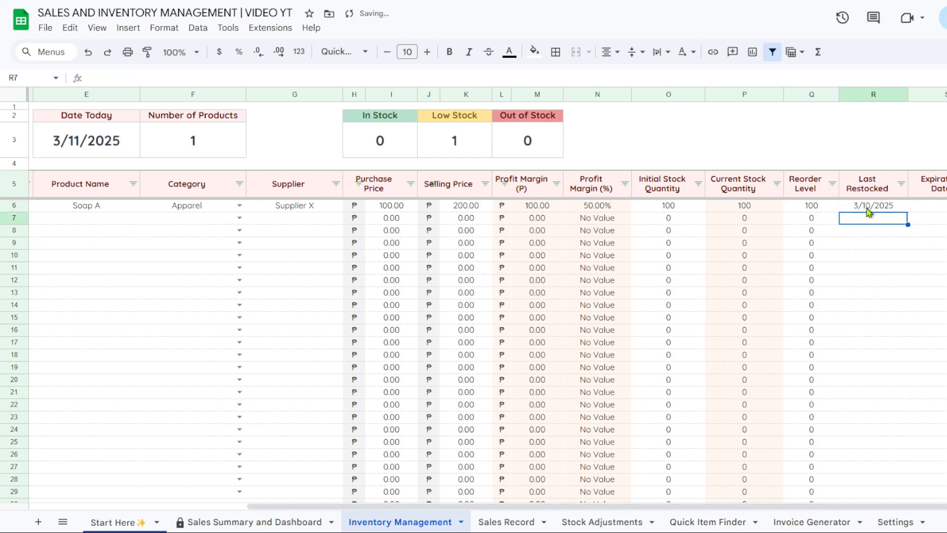
click(926, 207)
text(3)
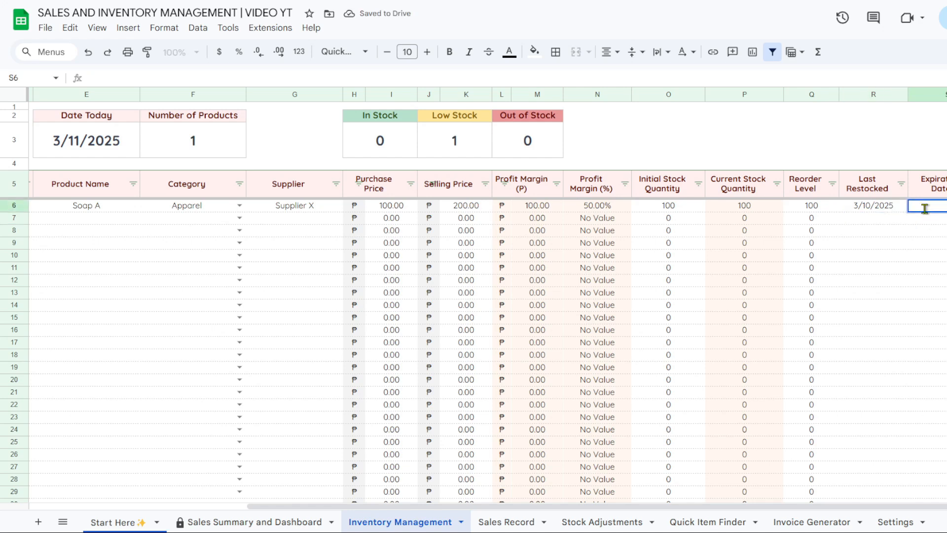
text(/12/2025)
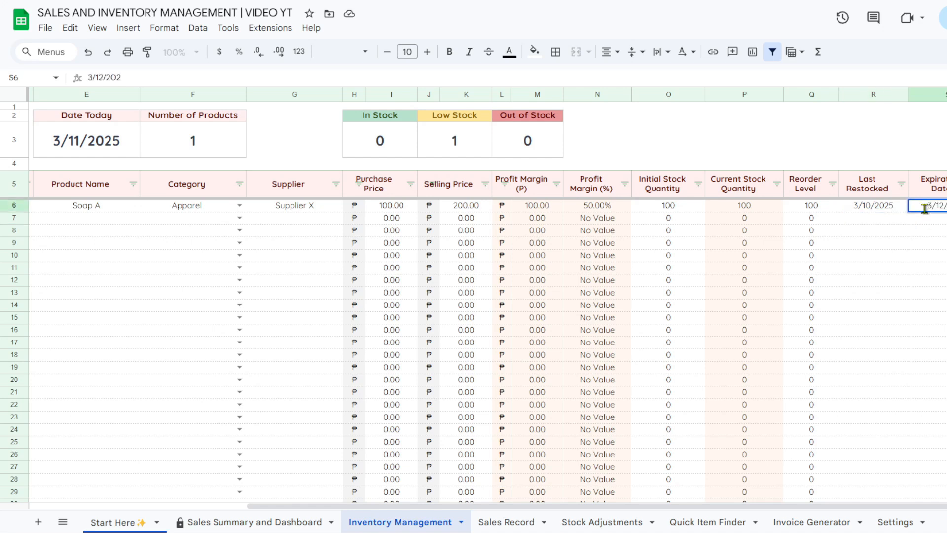
Commit 3/12/2025 as Soap A's expiration date
key(Return)
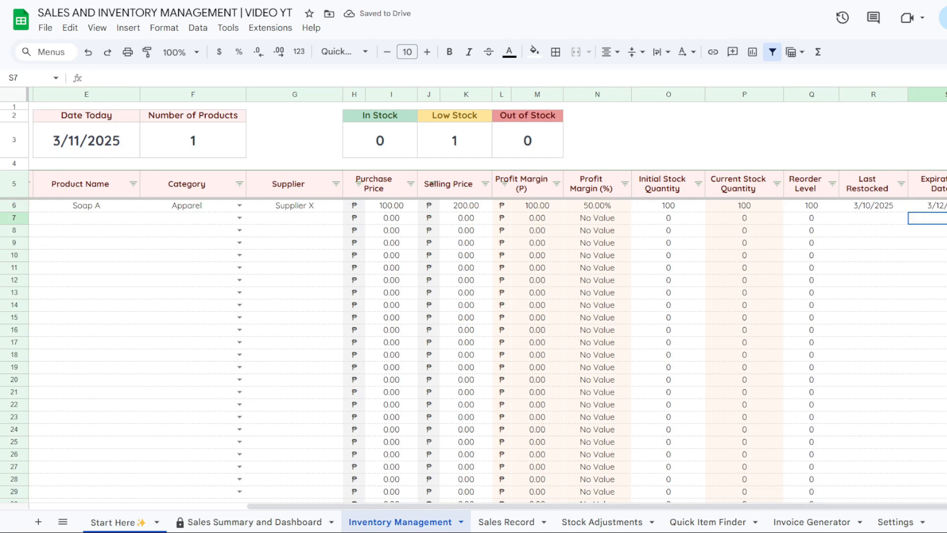
drag(873, 515, 681, 515)
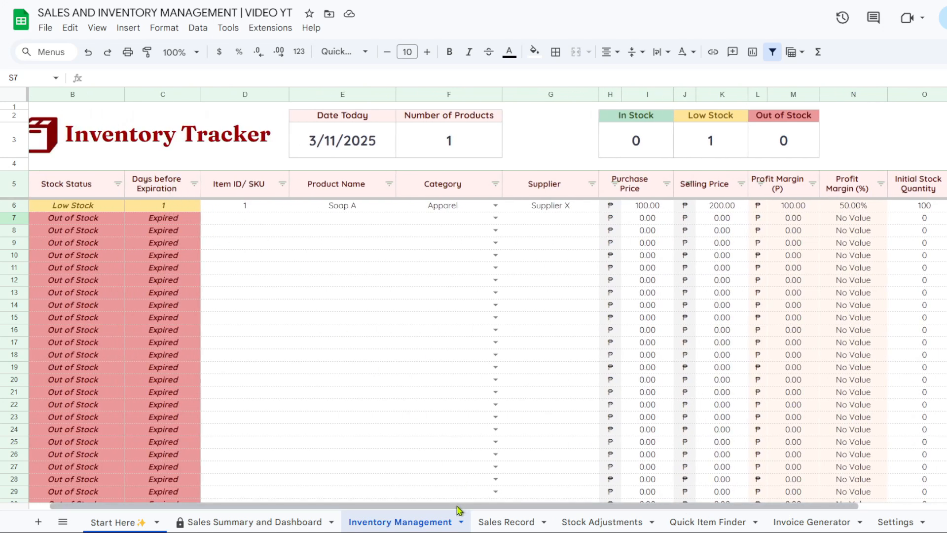
drag(458, 512, 661, 512)
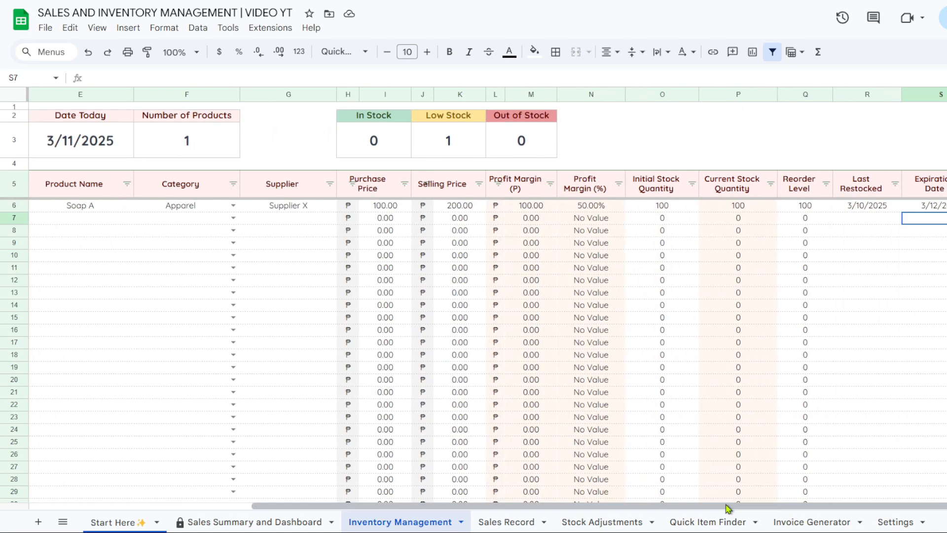
Use the date picker to change the expiration date to March 18, then March 19, 2025
double_click(945, 209)
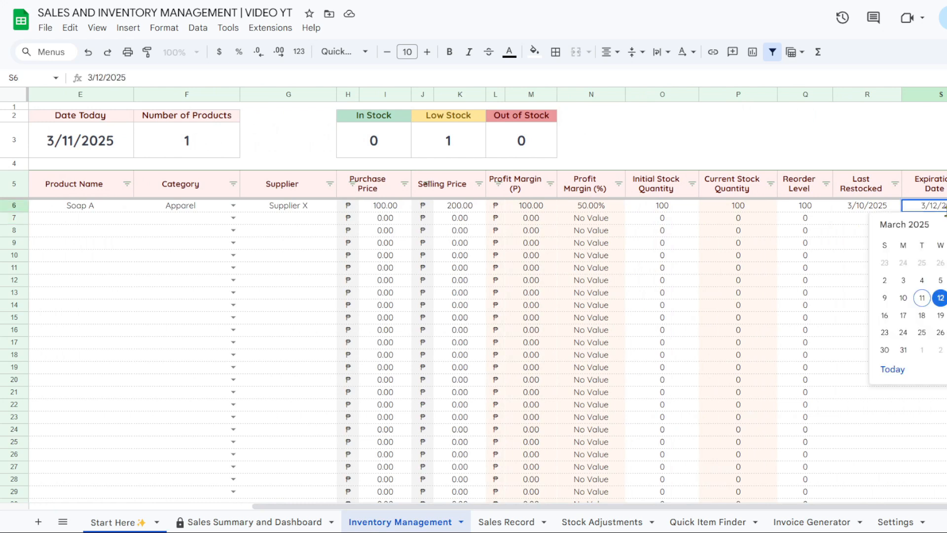
click(922, 316)
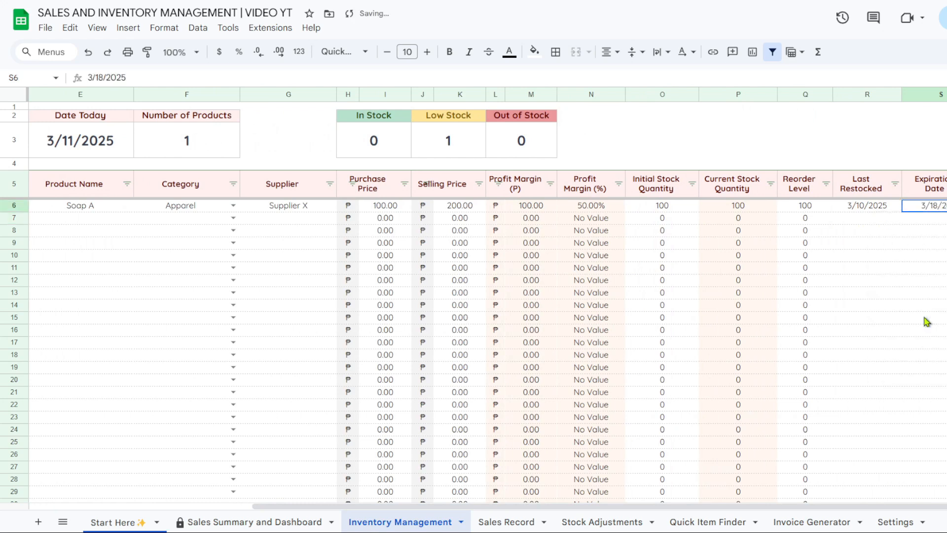
drag(907, 506, 734, 508)
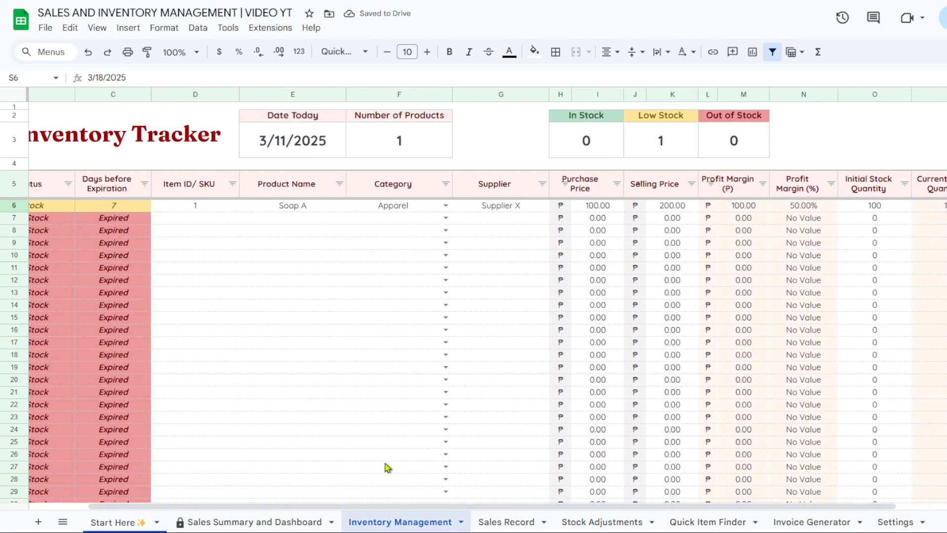
drag(385, 507, 471, 508)
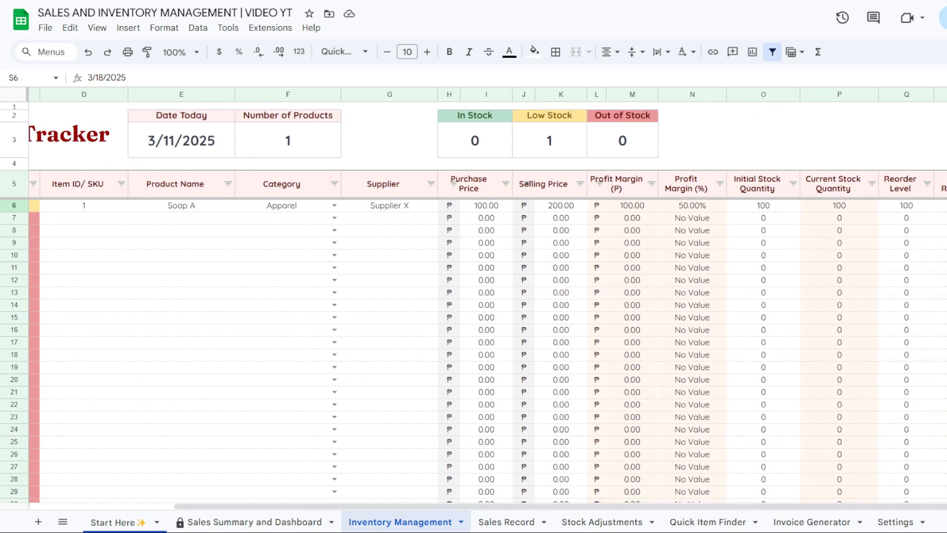
double_click(946, 206)
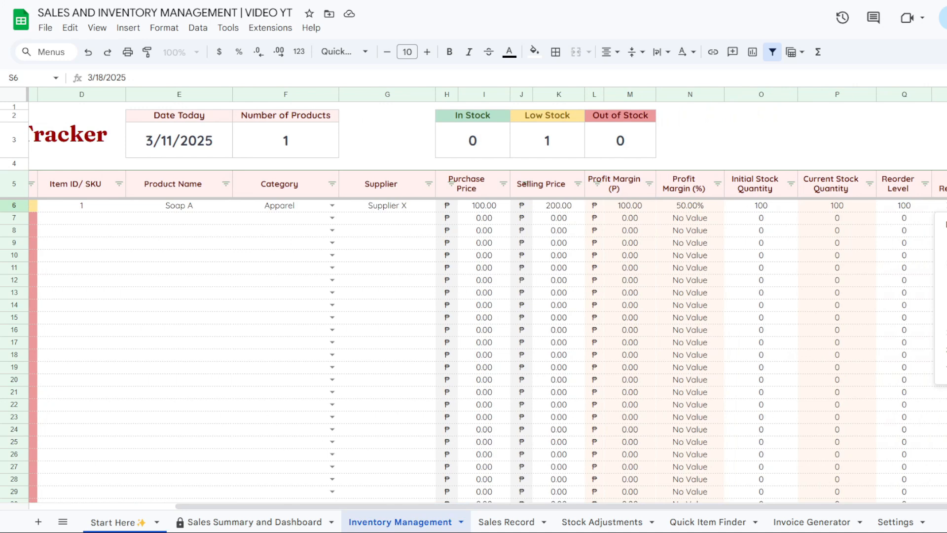
click(946, 316)
drag(935, 509, 770, 509)
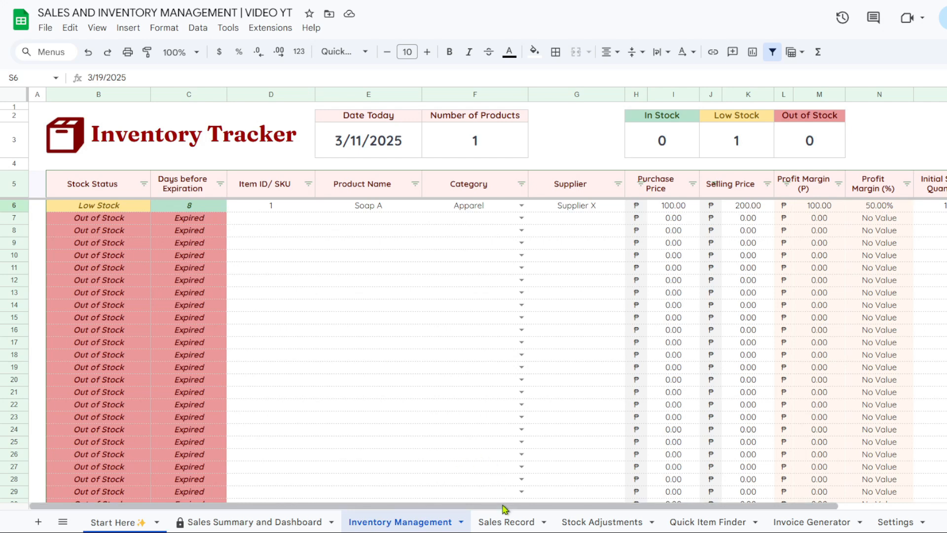
drag(504, 509, 536, 511)
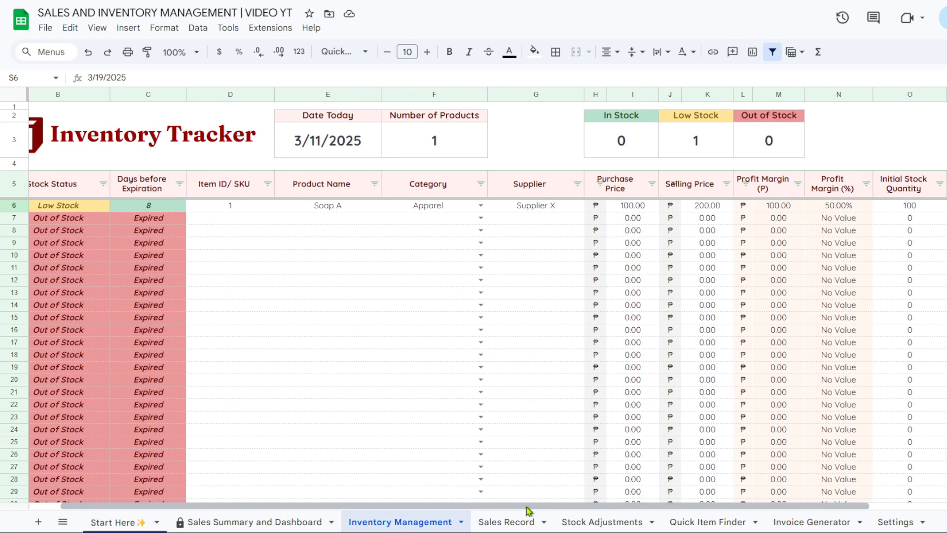
Inspect the Days before Expiration formula, then pick 3/11/2025 as Soap A's expiration date
click(167, 221)
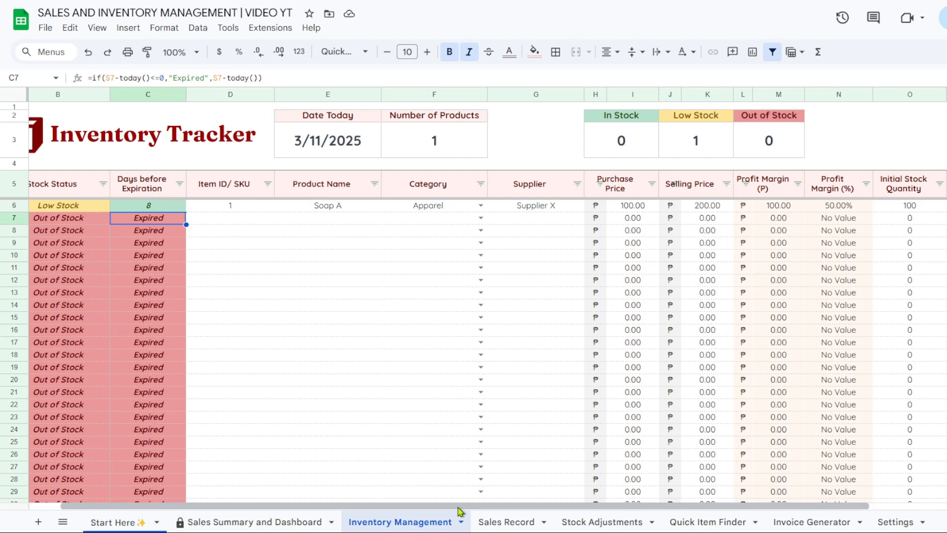
drag(459, 511, 563, 510)
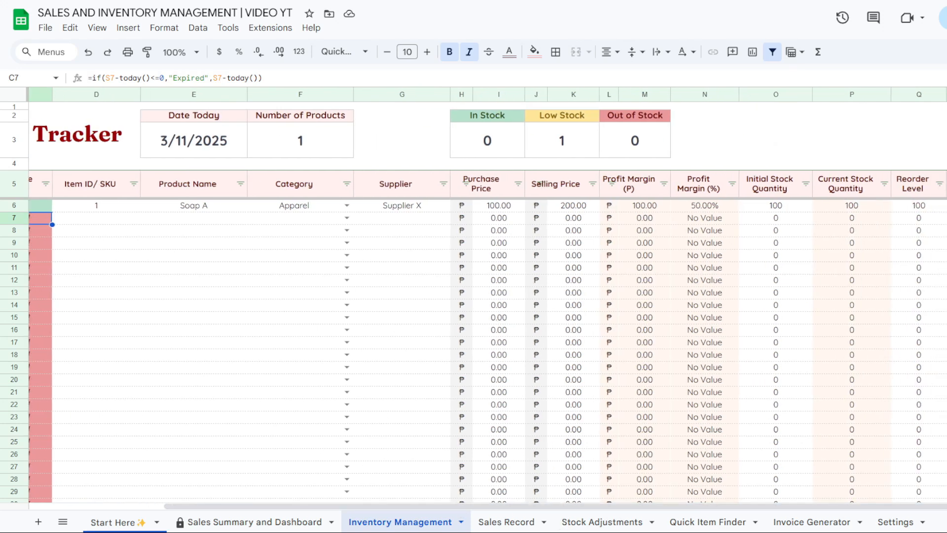
double_click(946, 206)
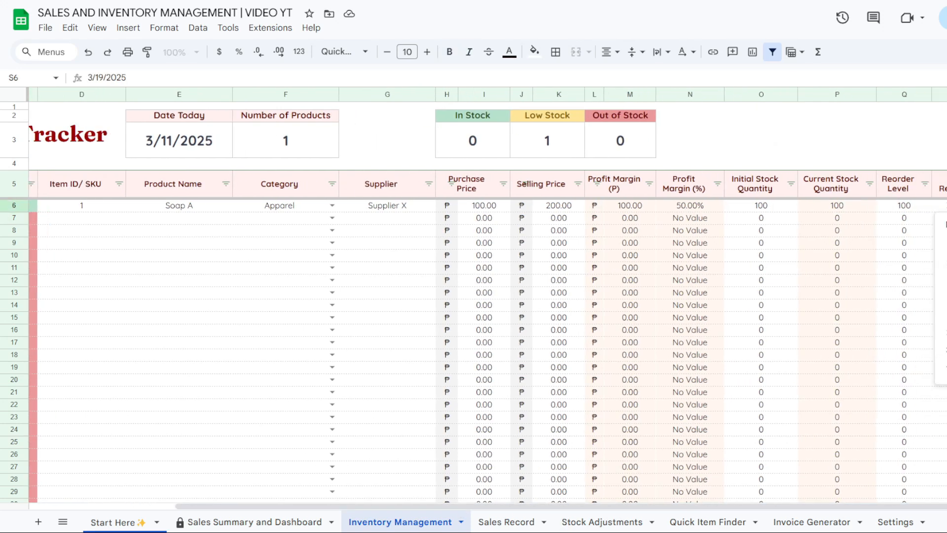
click(946, 300)
drag(936, 510, 812, 510)
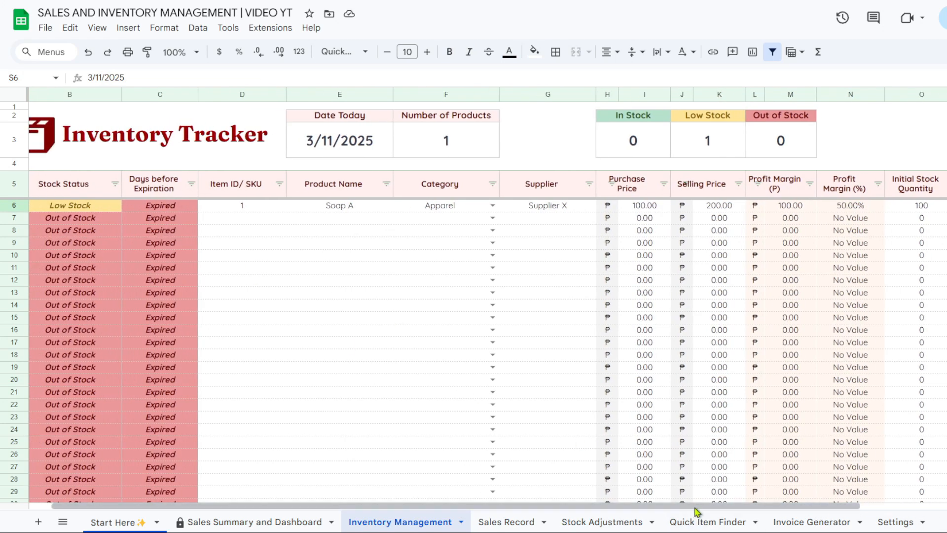
drag(697, 510, 743, 515)
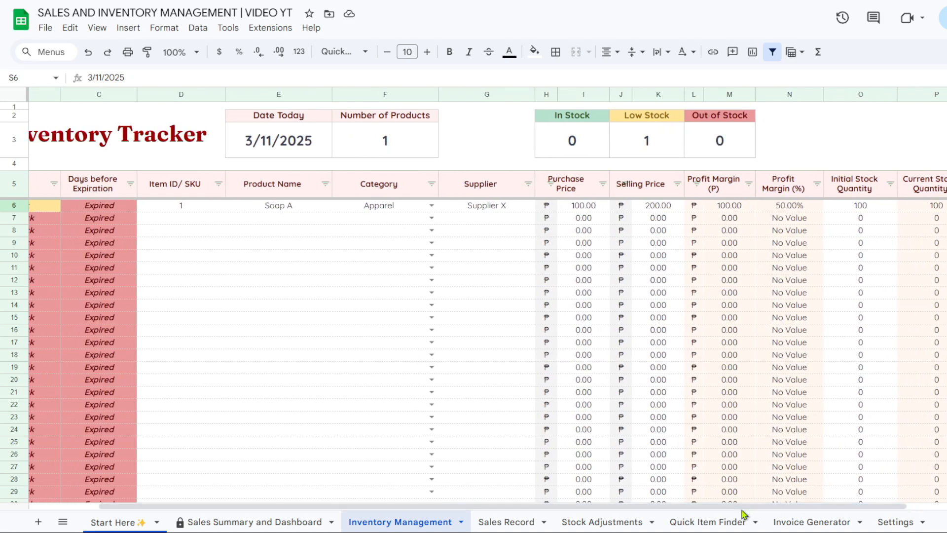
drag(742, 515, 693, 515)
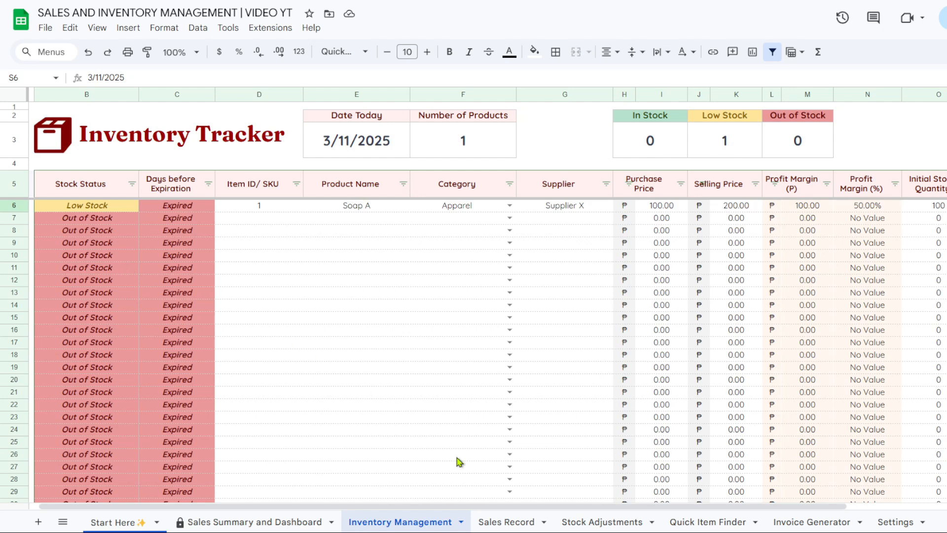
Type the remark 'Best Seller' into Soap A's T6 cell, retyping after casing mistakes
drag(444, 505, 913, 244)
double_click(946, 206)
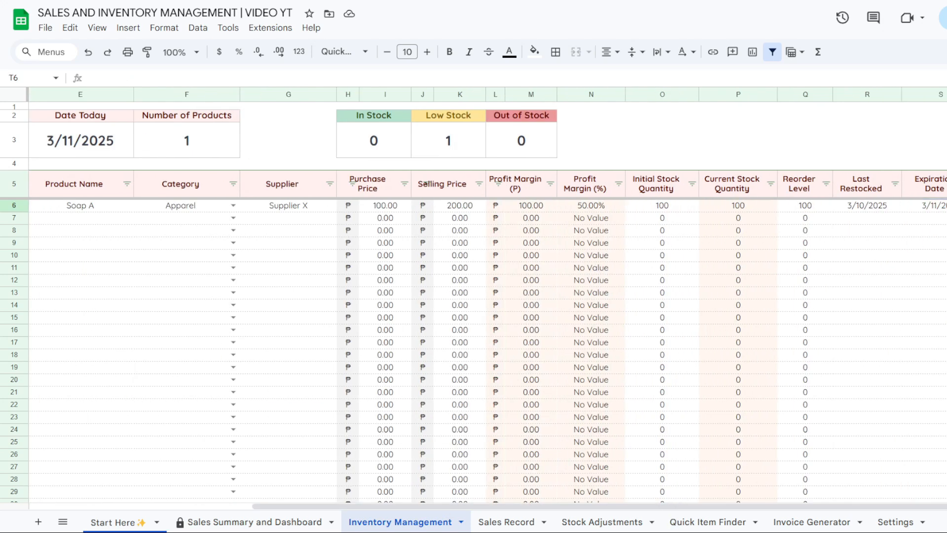
text(Nest)
key(BackSpace)
key(BackSpace)
key(BackSpace)
key(BackSpace)
text(bEST)
key(Return)
key(Return)
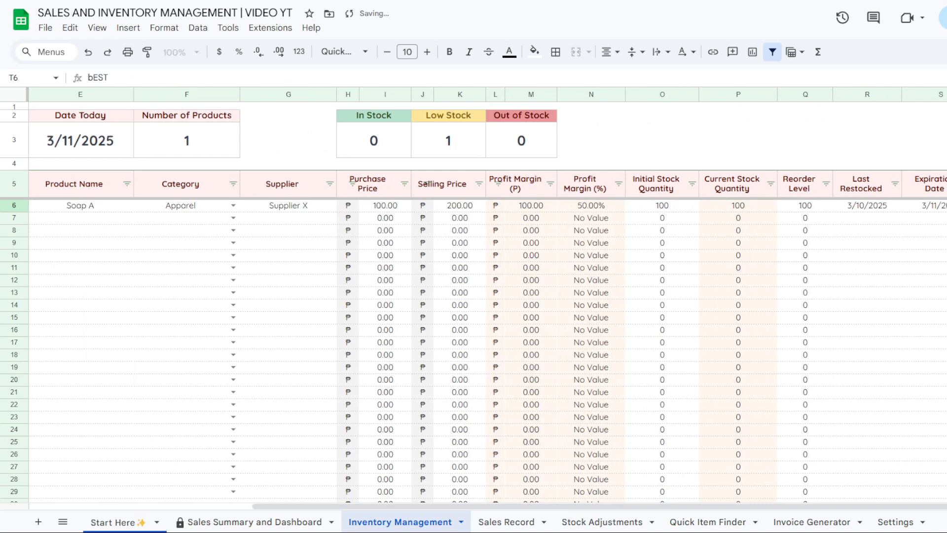
key(BackSpace)
key(BackSpace)
key(BackSpace)
key(BackSpace)
text(Best E)
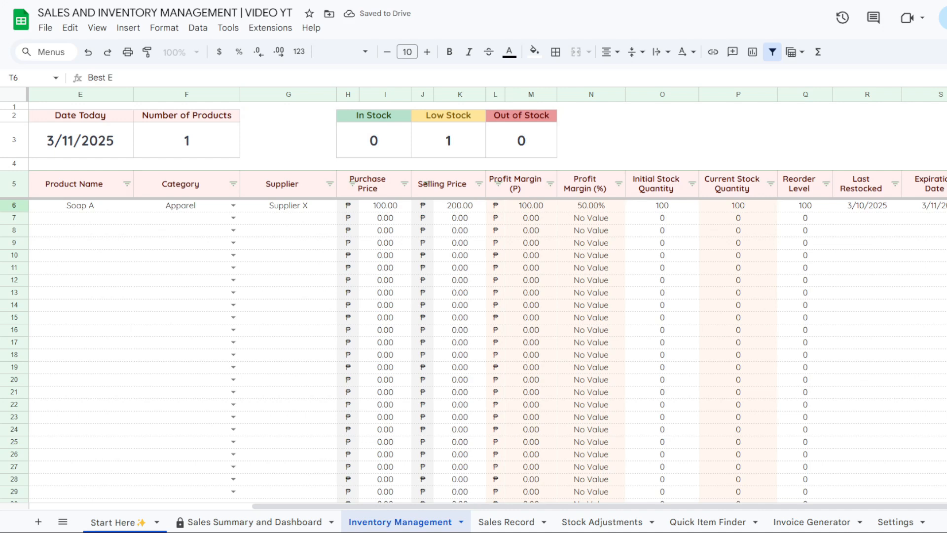
text(Seller)
key(Return)
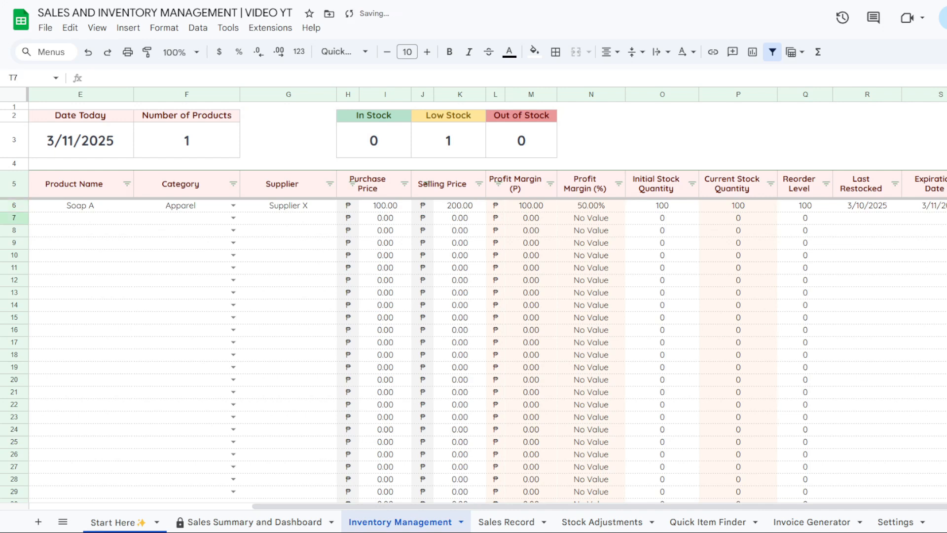
drag(936, 508, 744, 524)
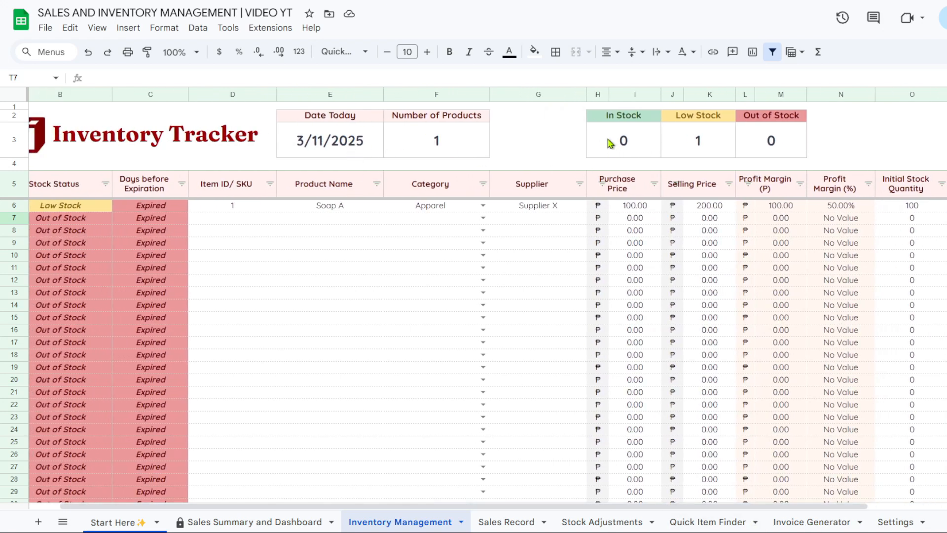
click(335, 119)
click(335, 139)
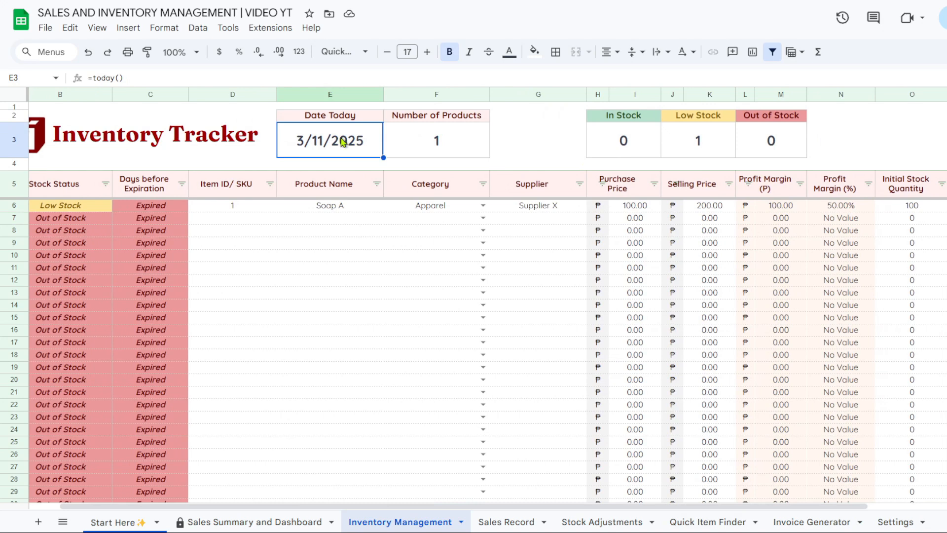
click(439, 141)
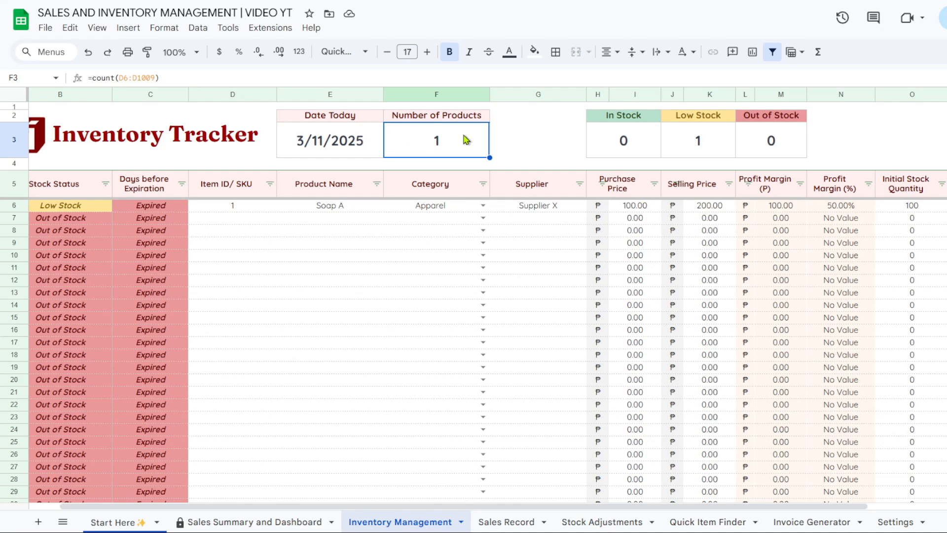
drag(581, 507, 649, 507)
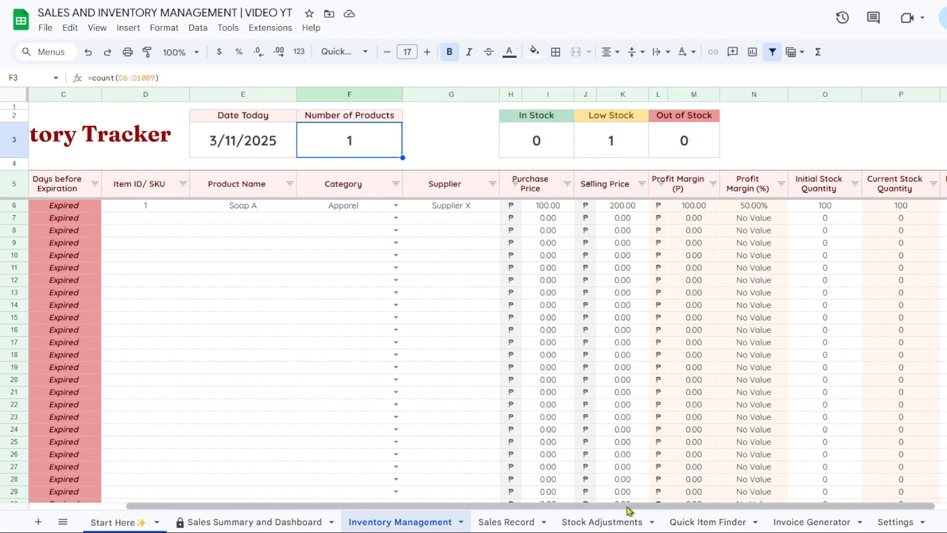
drag(628, 507, 563, 506)
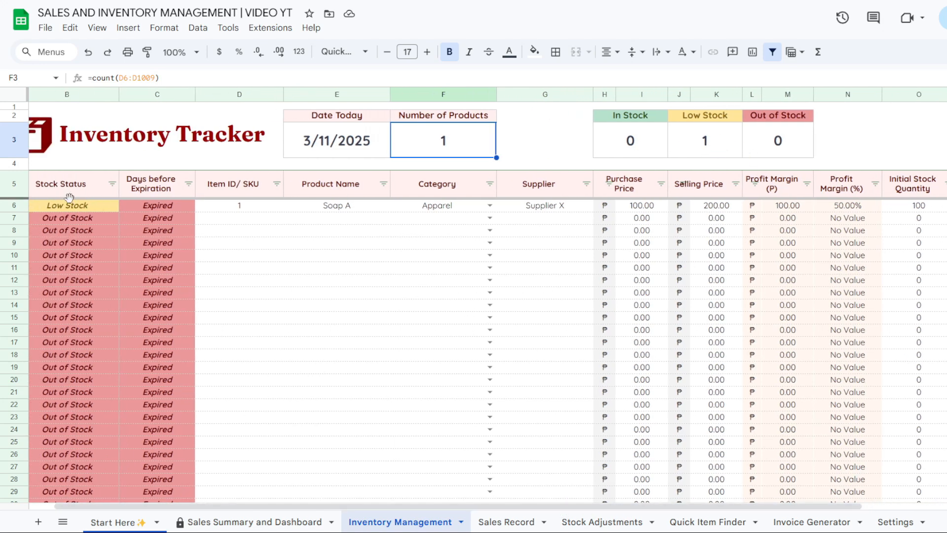
Enter product ID 2, name Meat B, category Meat and supplier Supplier Y in row 7
click(249, 223)
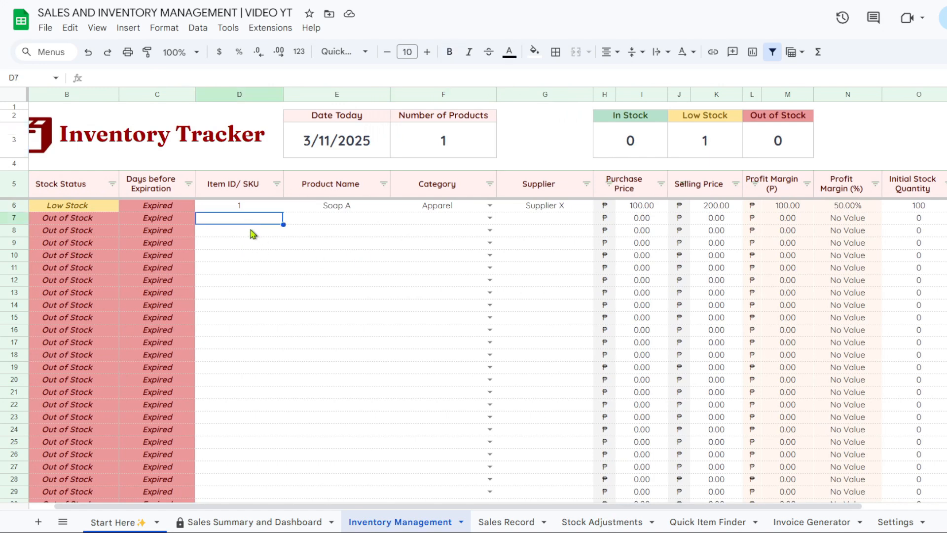
text(2)
key(Tab)
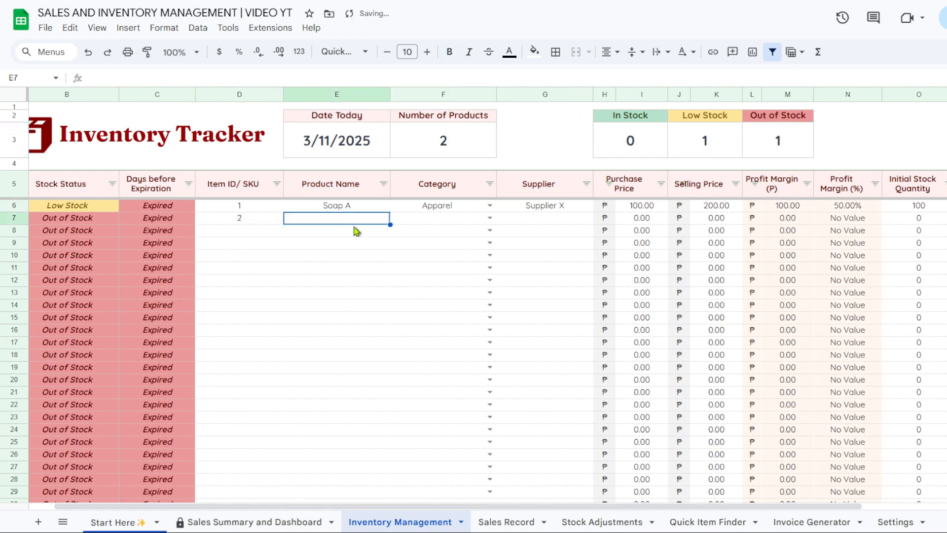
text(Meat B)
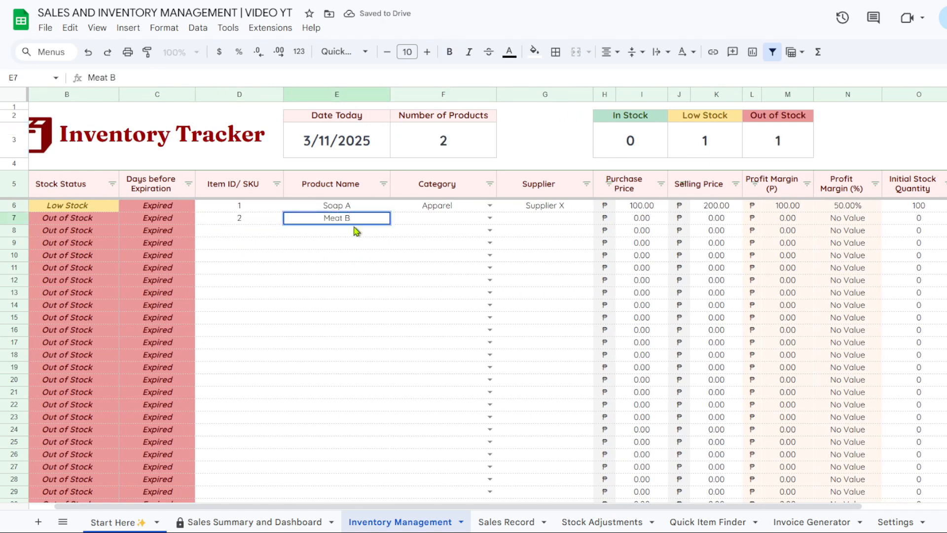
key(Tab)
click(490, 218)
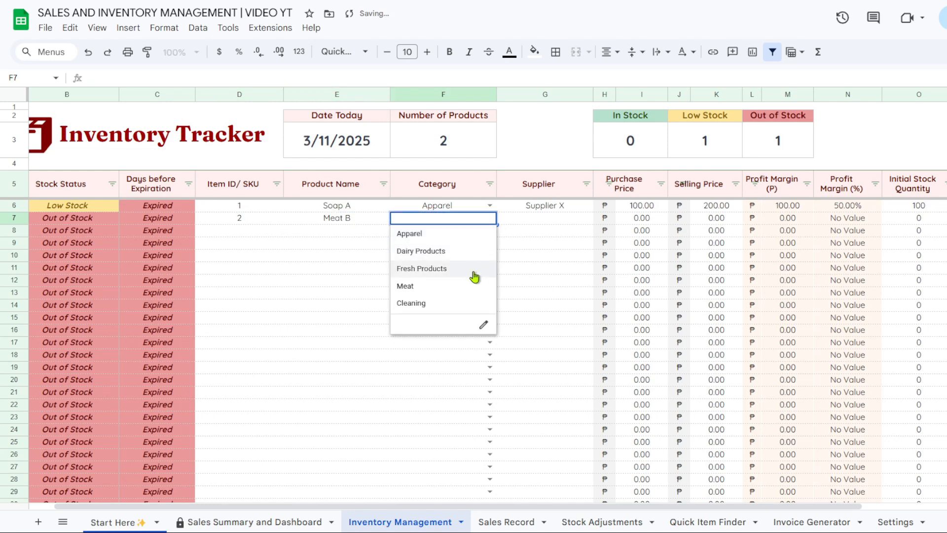
click(471, 289)
key(Tab)
text(S)
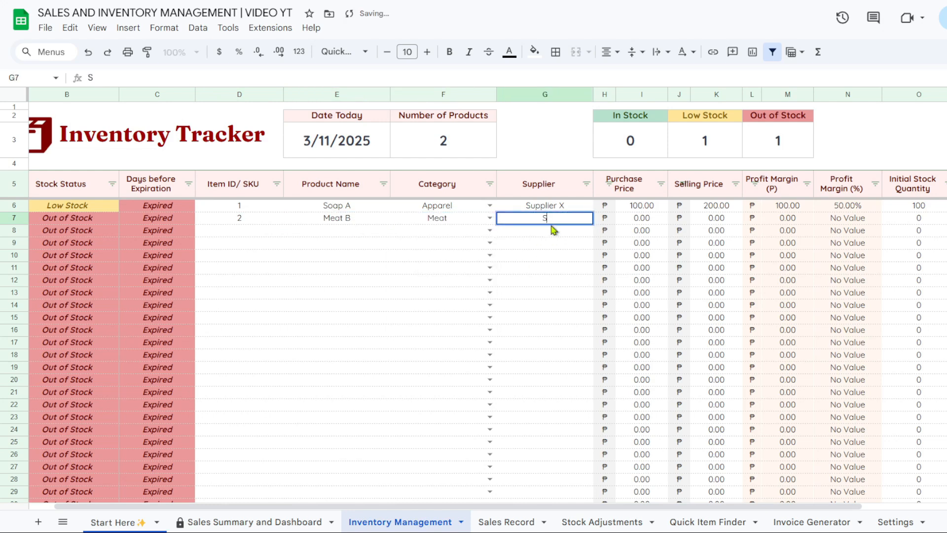
text(upplier Y)
key(Return)
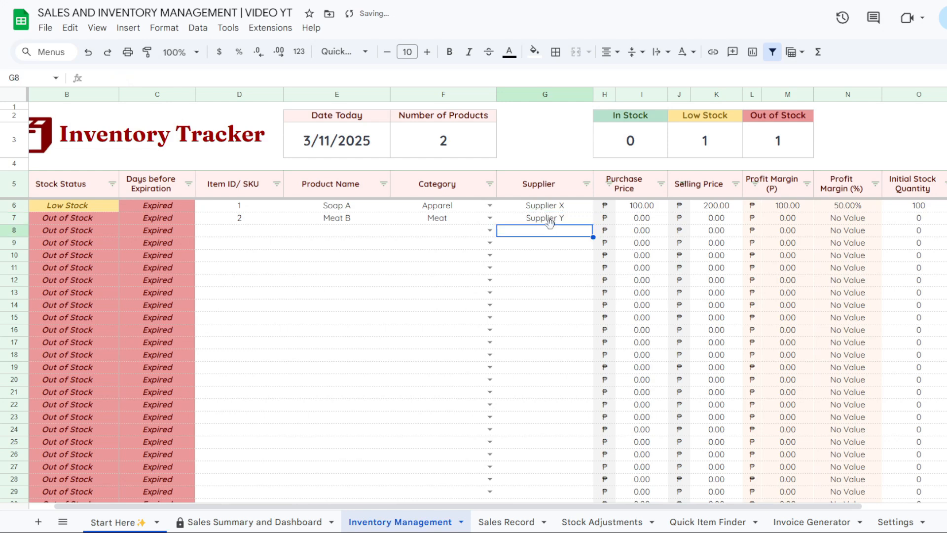
Give Meat B purchase price 200, selling price 500, initial stock 20 and reorder level 10
click(641, 221)
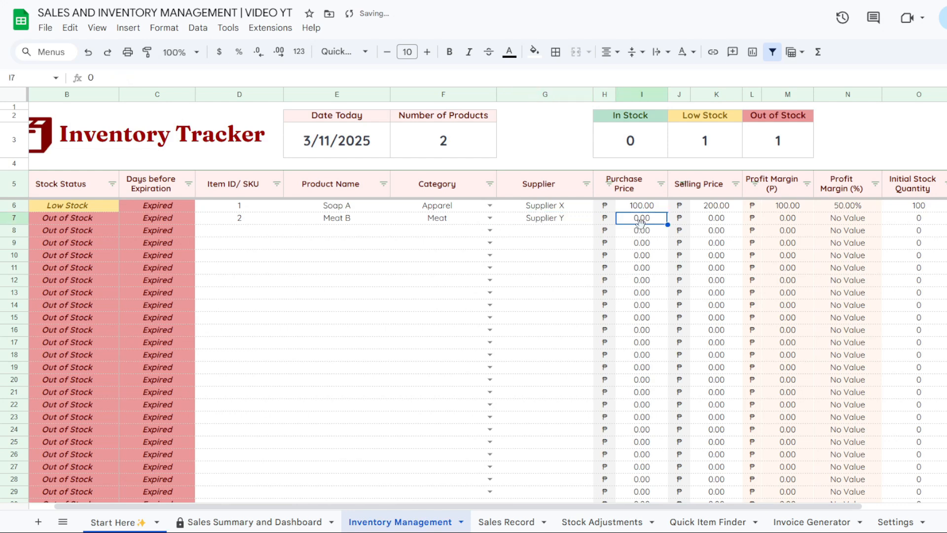
text(200)
click(714, 219)
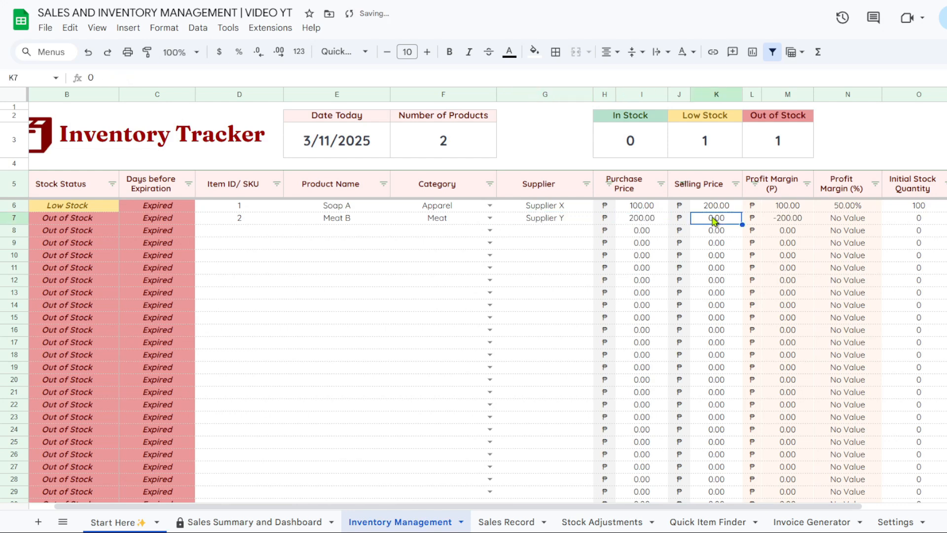
text(500)
key(Return)
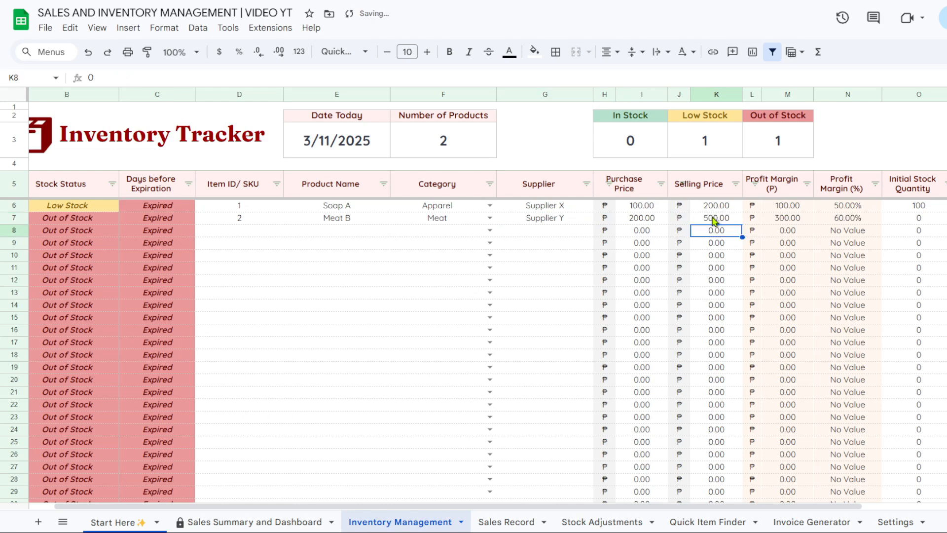
click(922, 220)
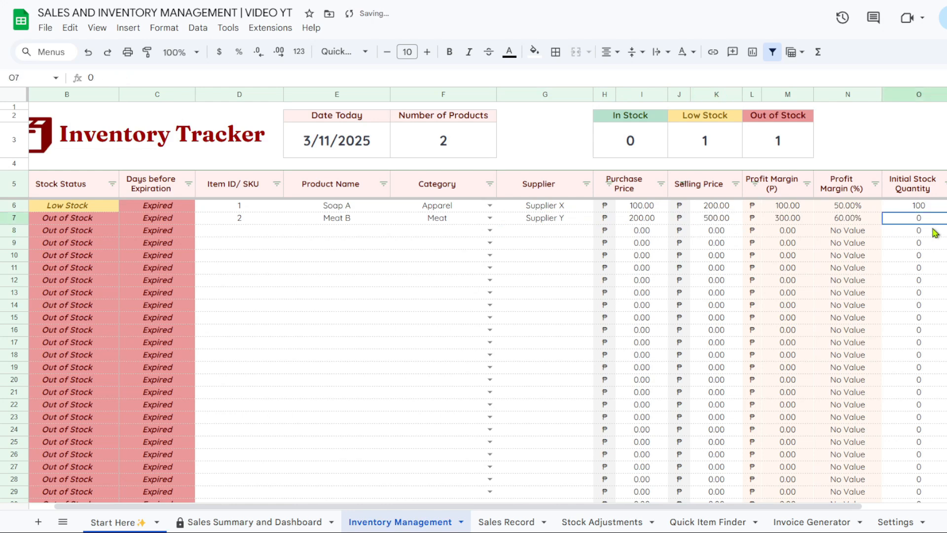
text(20)
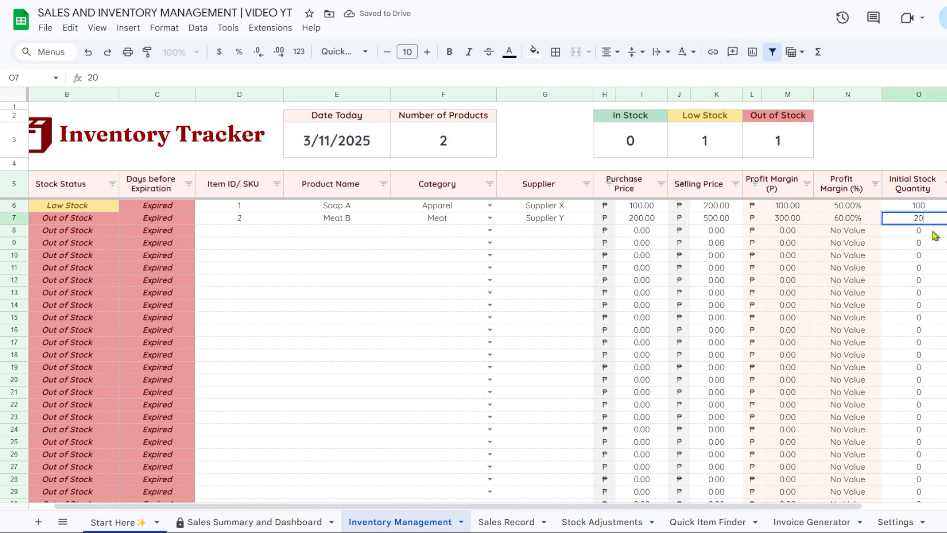
key(Return)
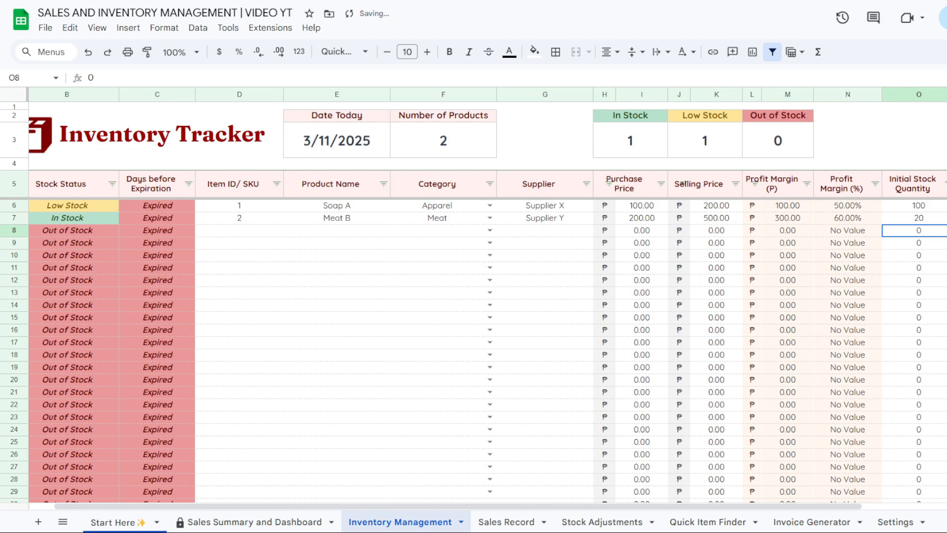
click(946, 218)
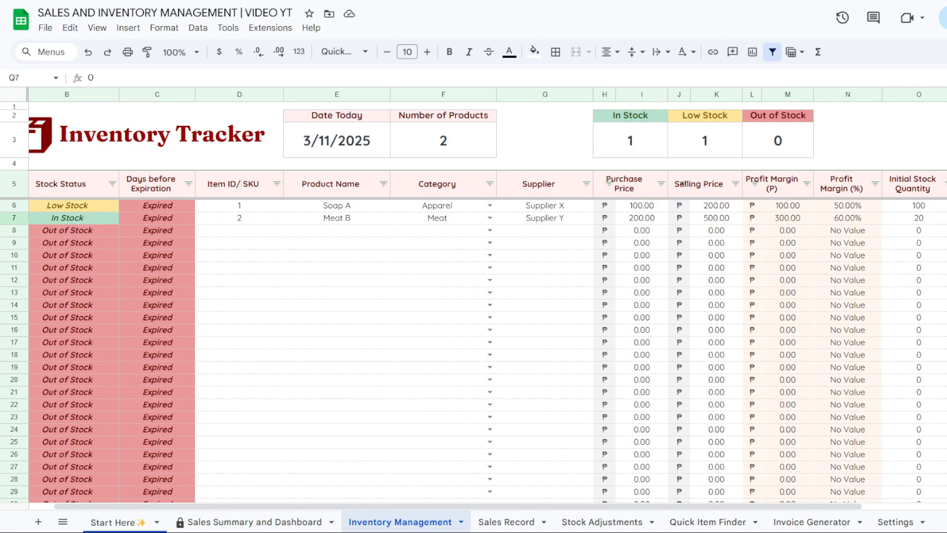
text(1)
key(Return)
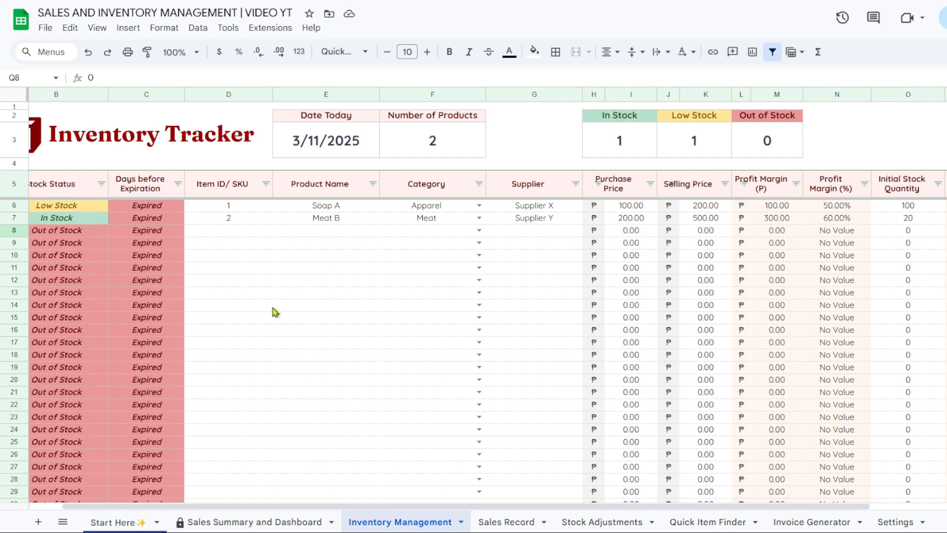
Check Soap A's restock date and Meat B's expiration cell, then open the Sales Record sheet
drag(402, 506, 561, 469)
click(906, 207)
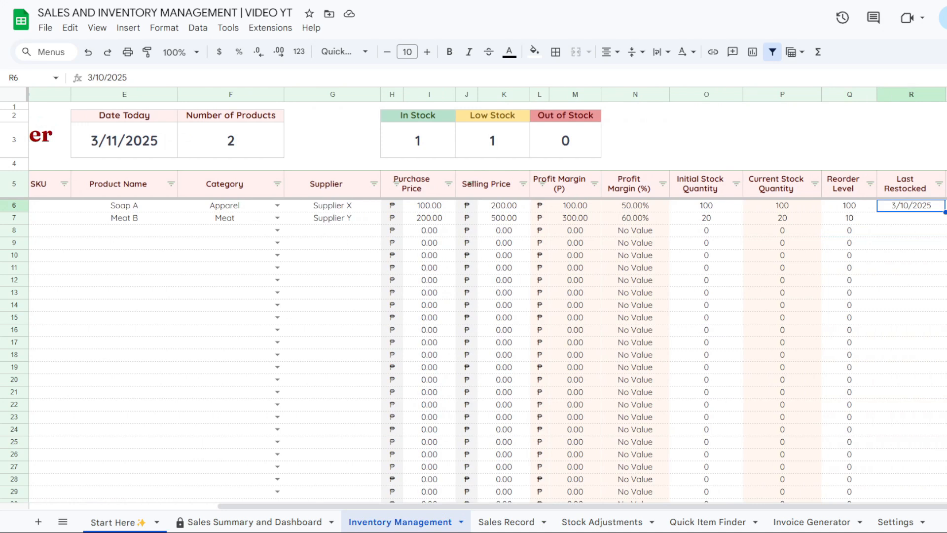
click(946, 218)
click(518, 523)
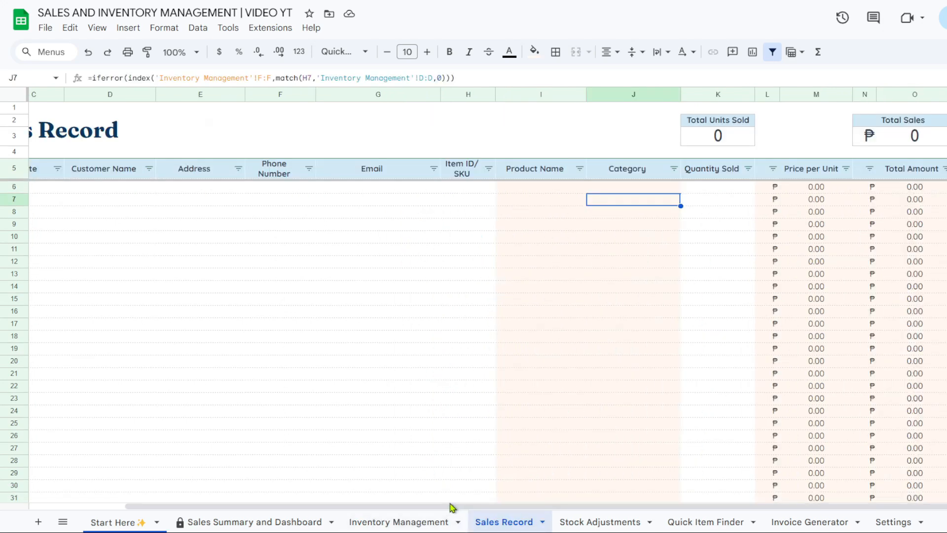
Enter invoice number 123A and date 3/11/2025 in the first Sales Record row
drag(458, 507, 256, 522)
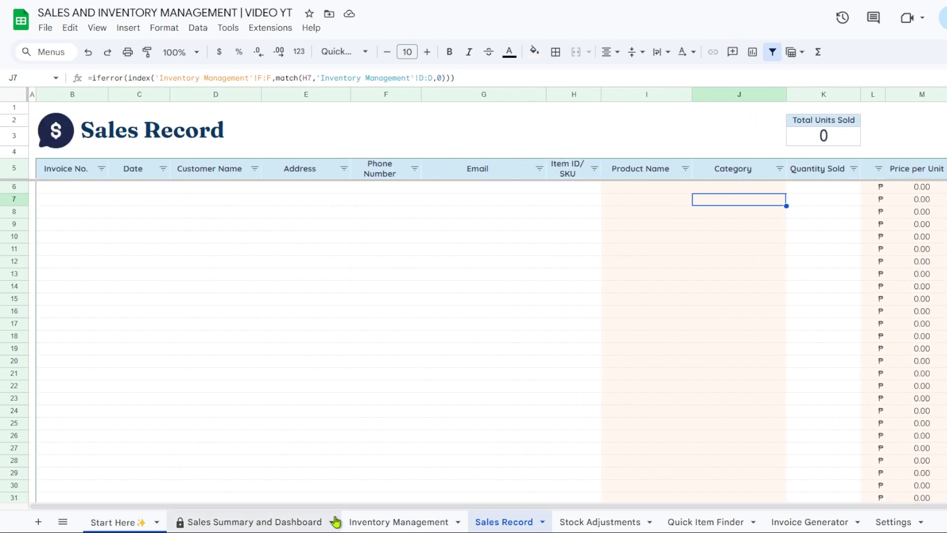
click(72, 191)
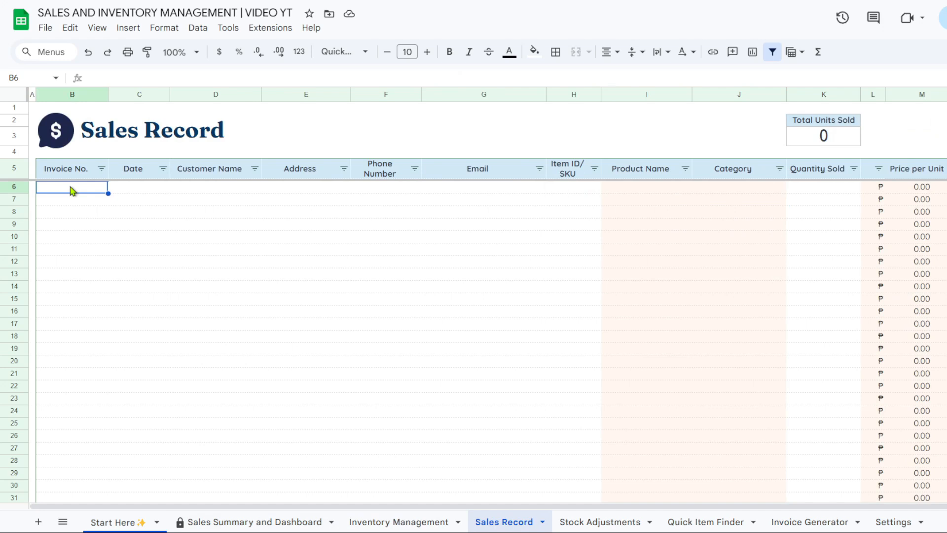
text(123A)
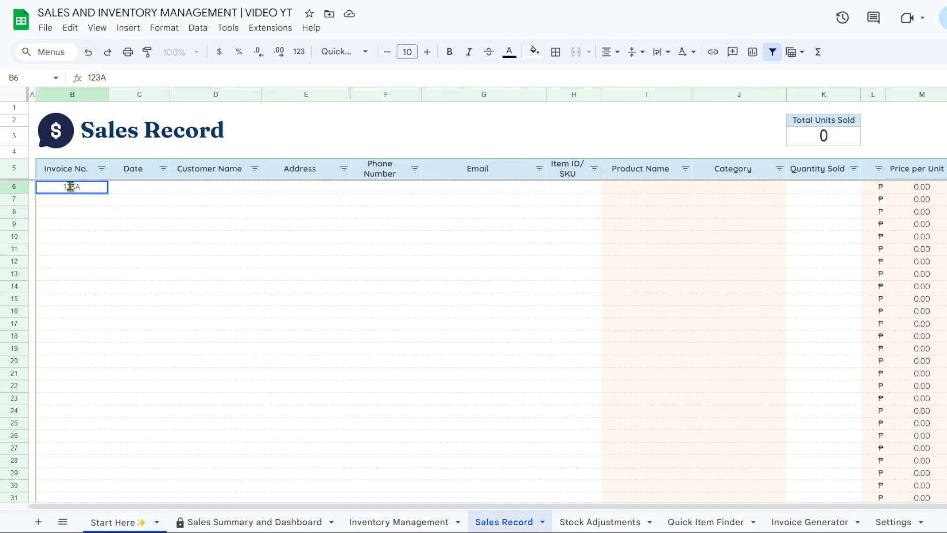
click(145, 189)
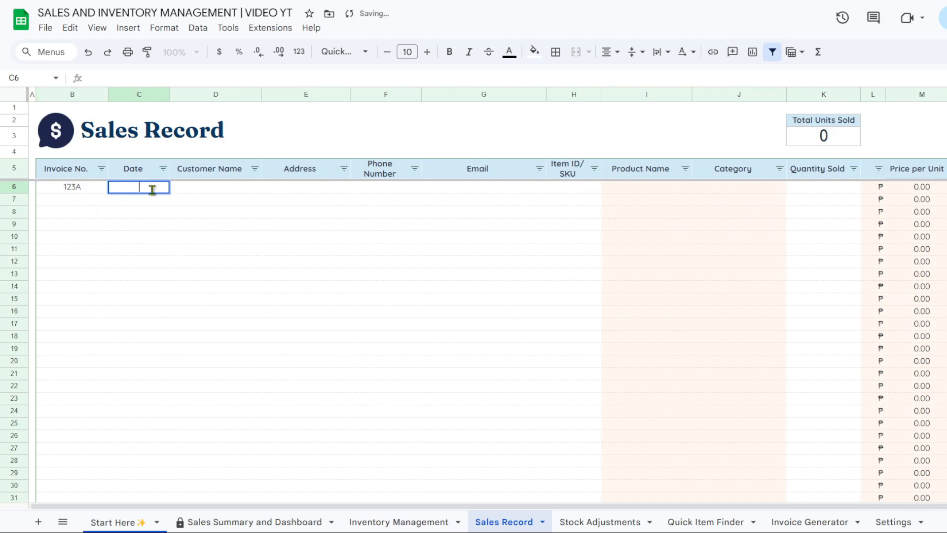
text(3/11/20)
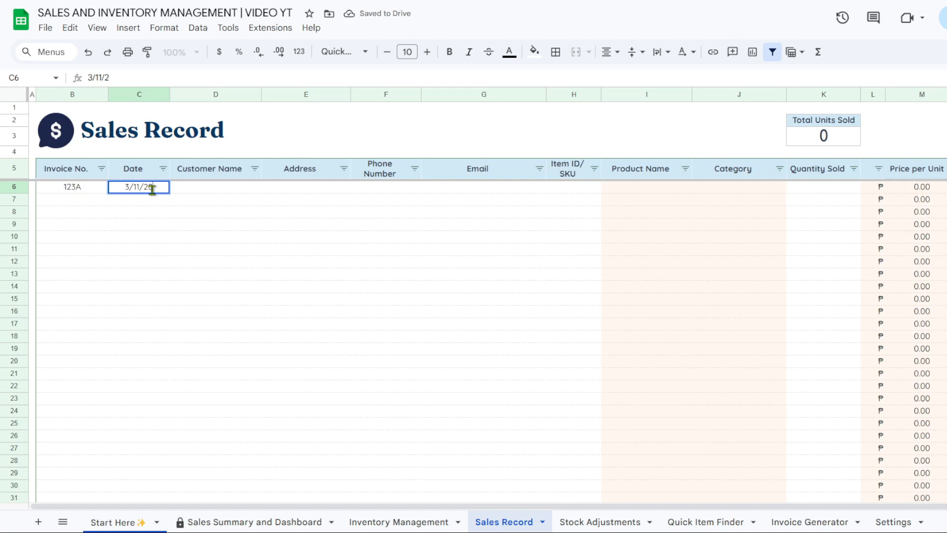
text(2)
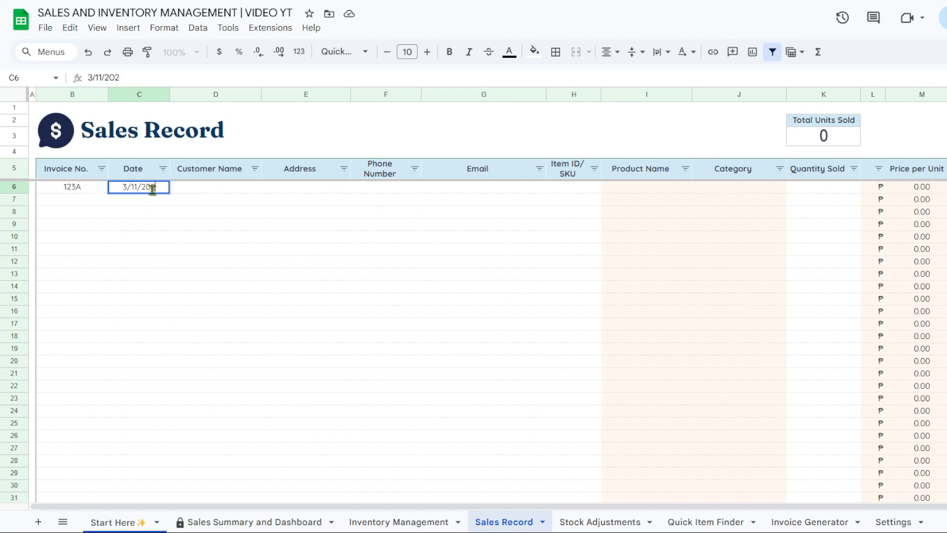
text(4)
key(BackSpace)
text(5)
key(Return)
Fill in the customer's full name, address, phone number and e-mail in that row
double_click(237, 193)
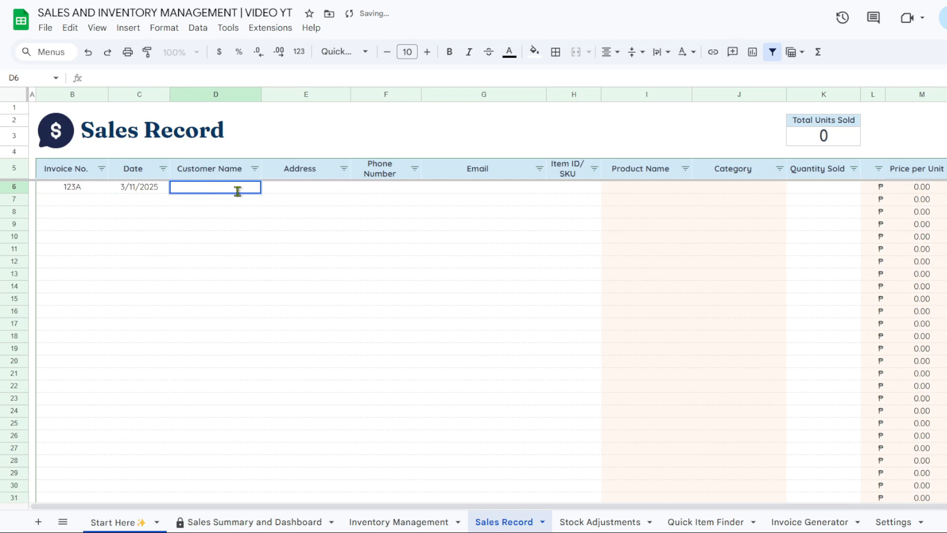
text(John Doe)
key(Tab)
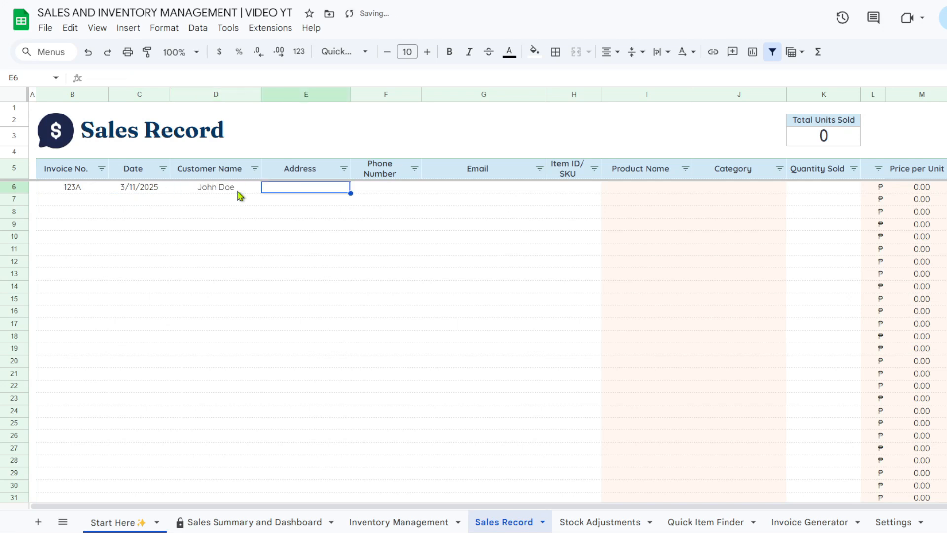
text(Makati City,)
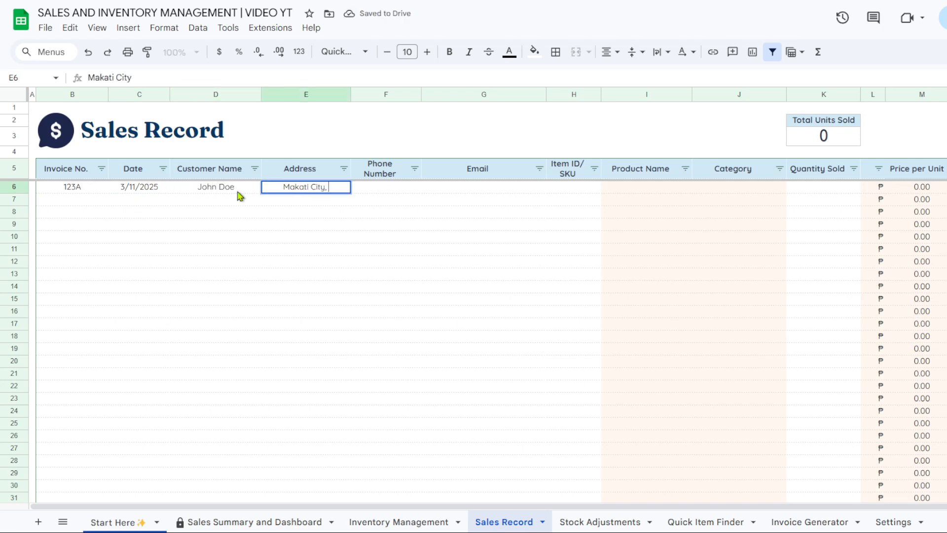
text( Philippines)
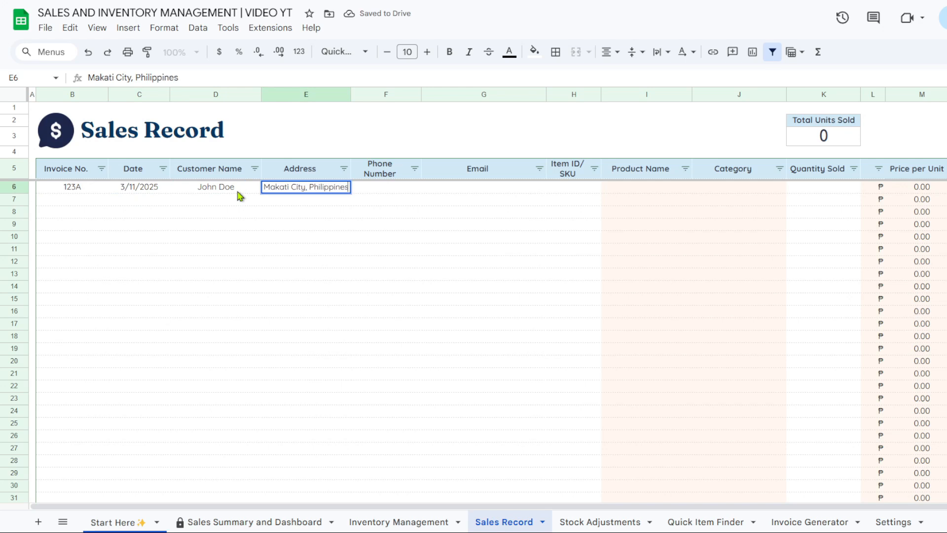
key(Tab)
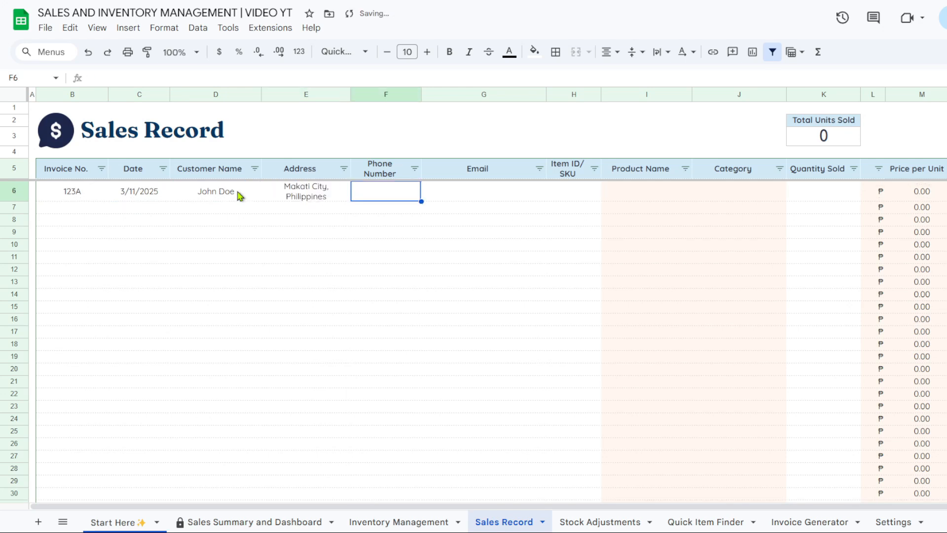
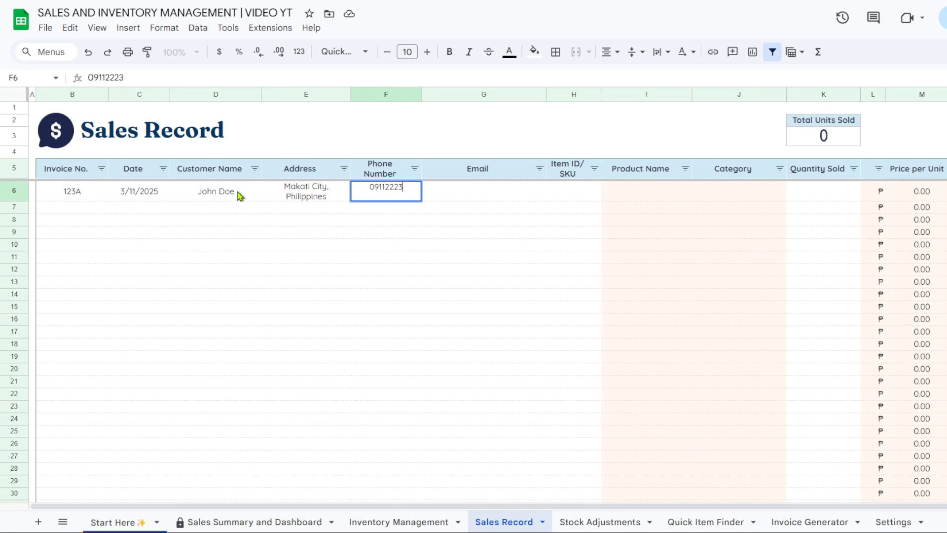
double_click(465, 188)
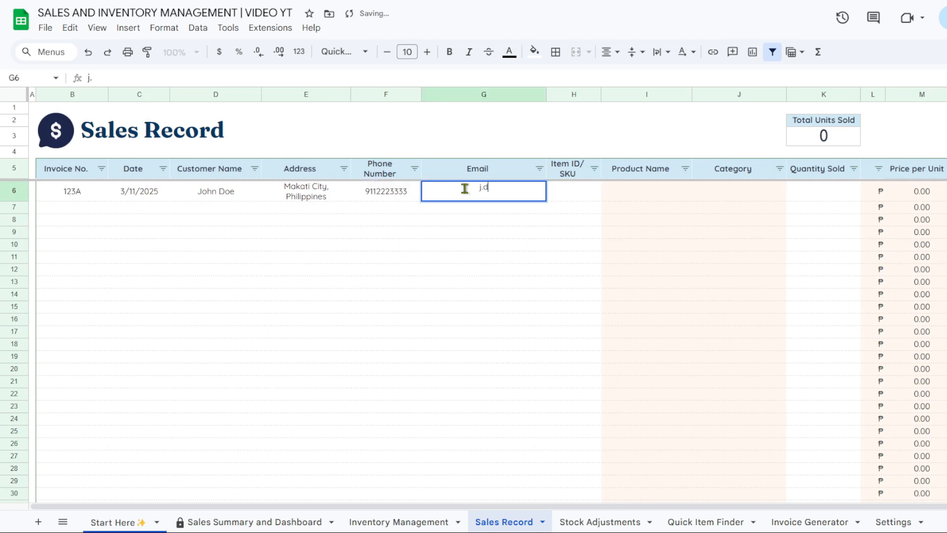
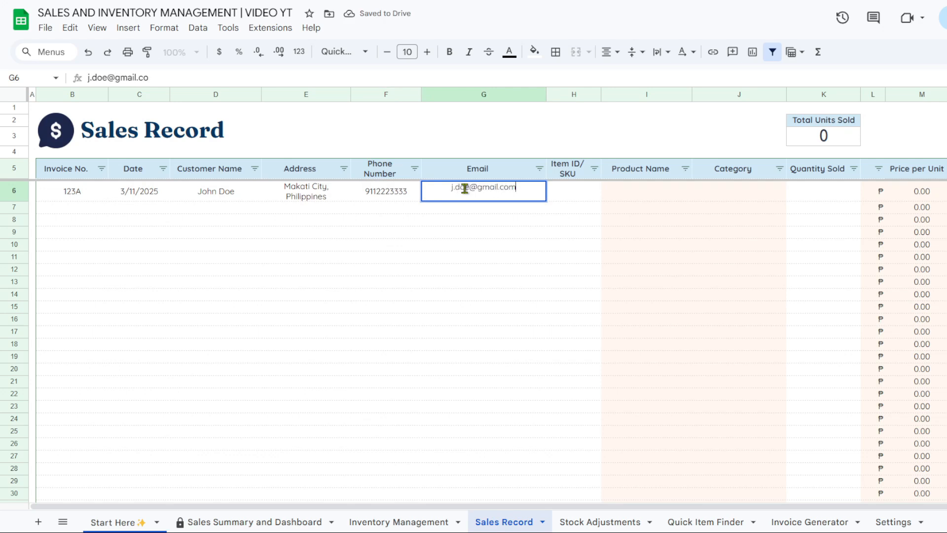
key(Tab)
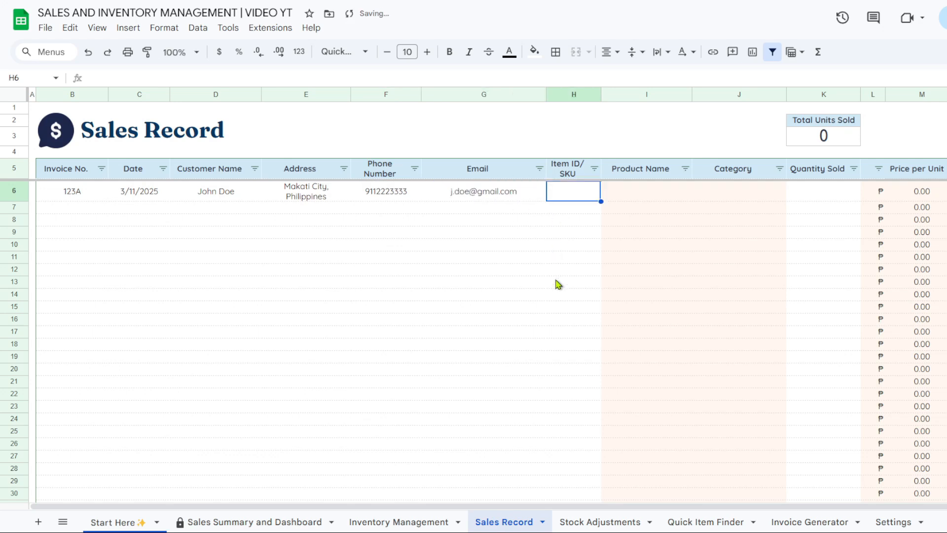
Enter item ID 1 (Soap A, checked on Inventory Management) and quantity 2 for the sale
drag(583, 511, 649, 510)
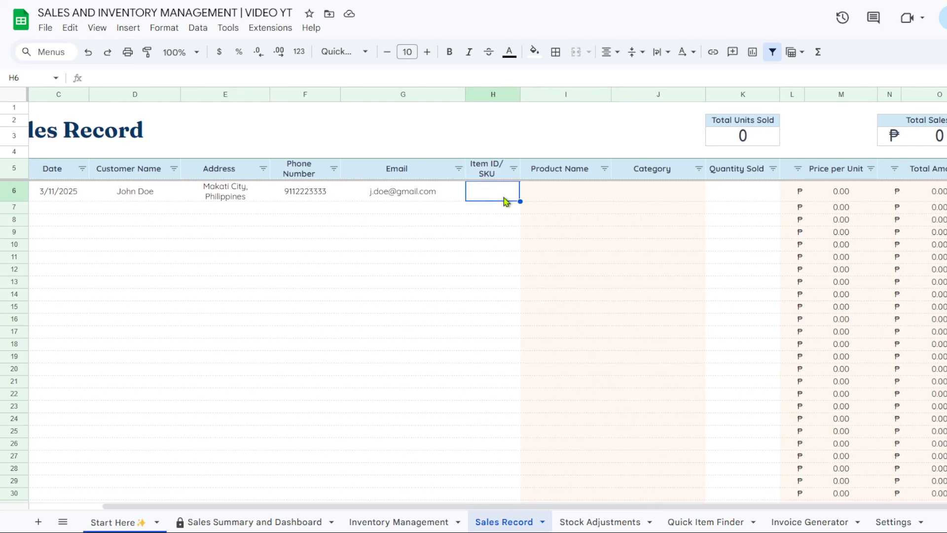
text(1)
key(Return)
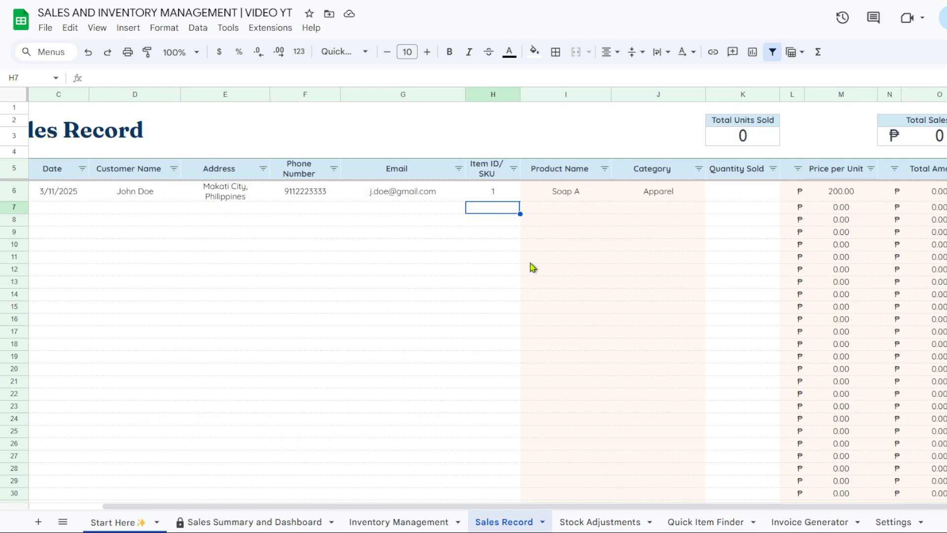
click(434, 521)
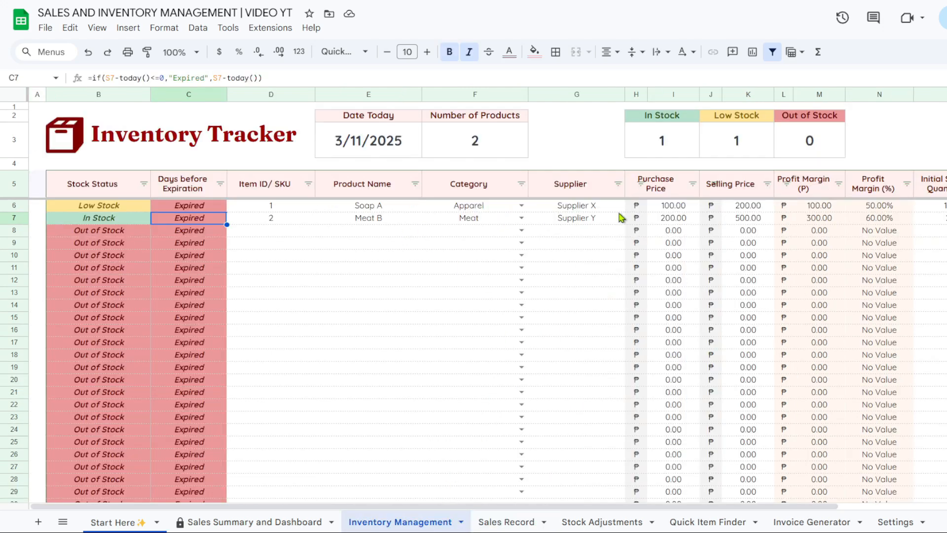
click(514, 522)
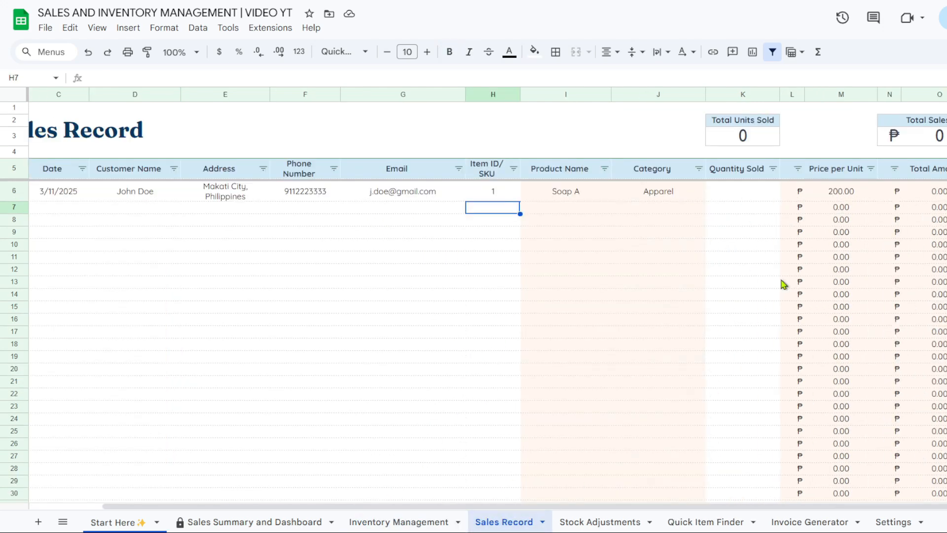
click(746, 198)
text(2)
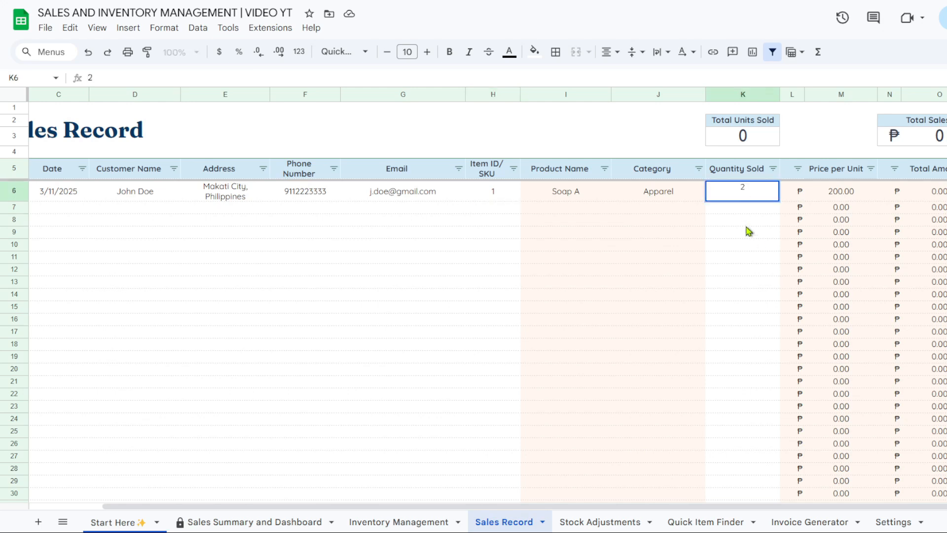
key(Return)
key(Down)
Set the first sale's payment method to Cash and its status to Paid
drag(501, 507, 535, 511)
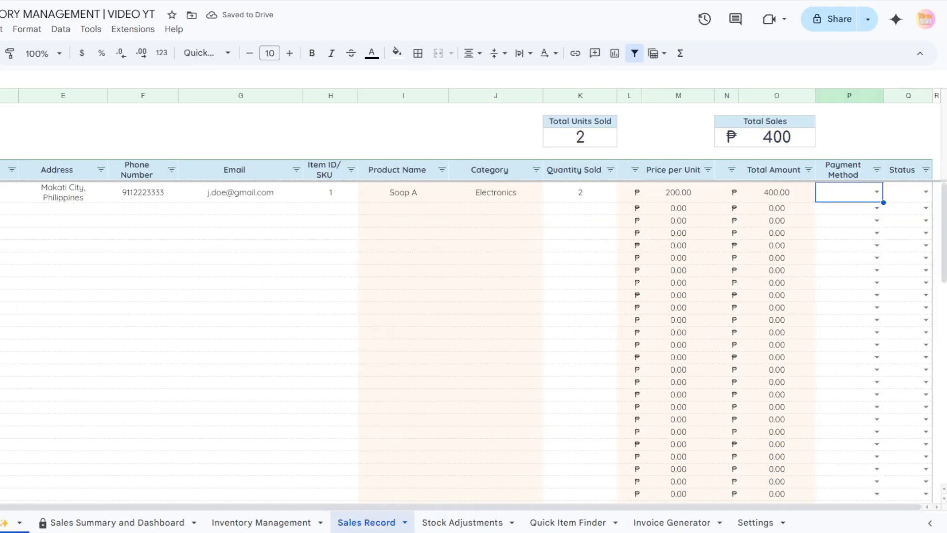
click(877, 192)
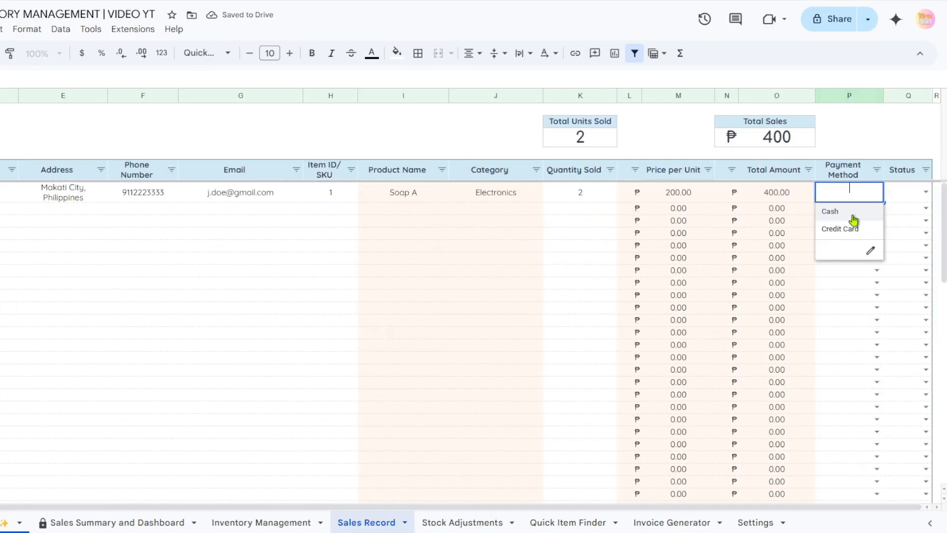
click(850, 211)
click(924, 191)
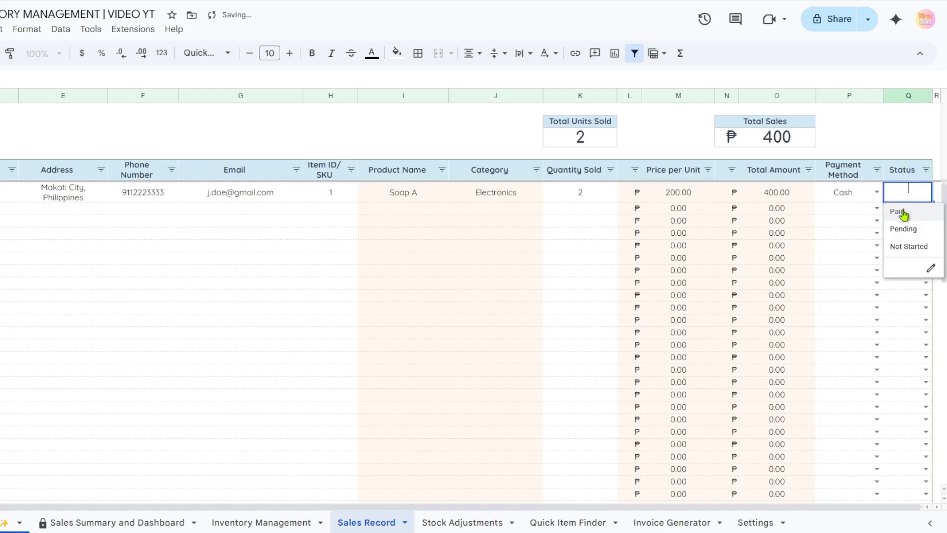
click(903, 211)
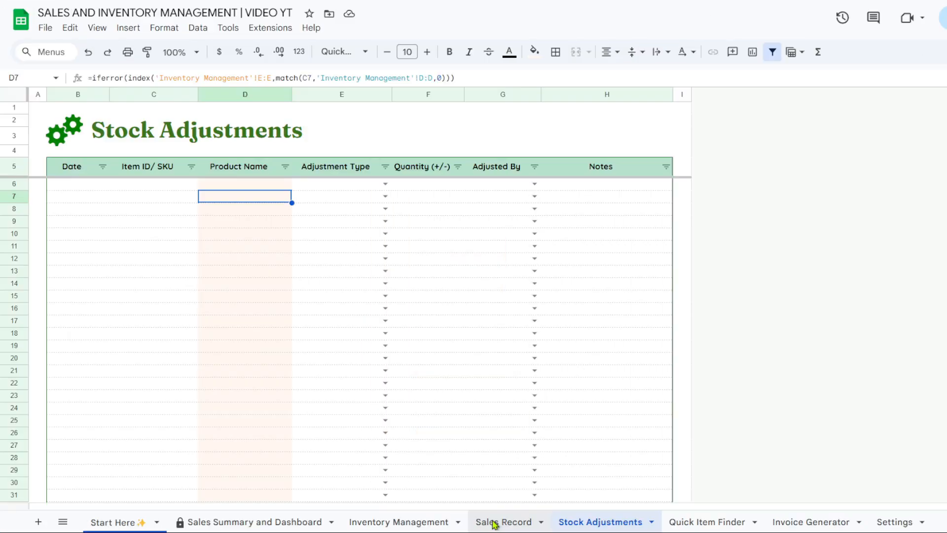
On the Stock Adjustments sheet, view the Restock, Return and Damage adjustment types
click(493, 522)
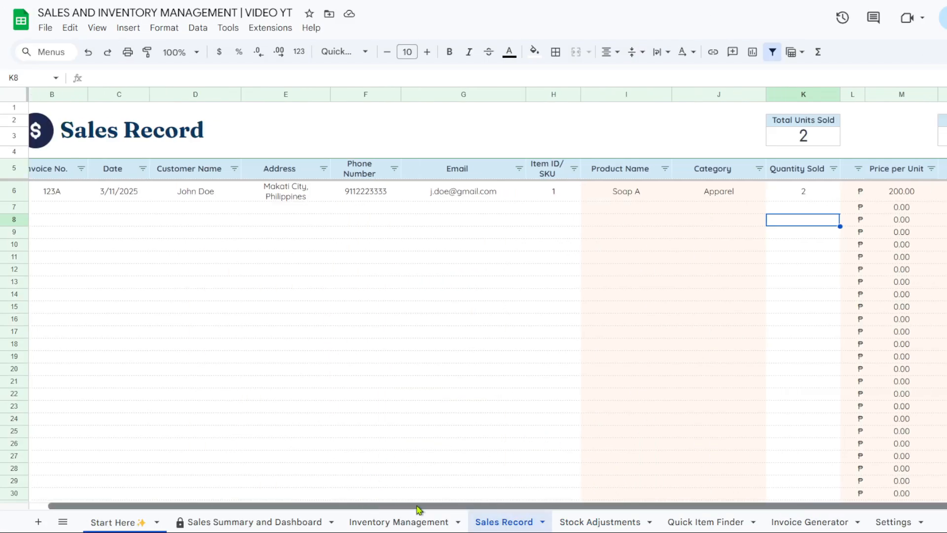
drag(420, 509, 482, 510)
click(613, 523)
click(131, 236)
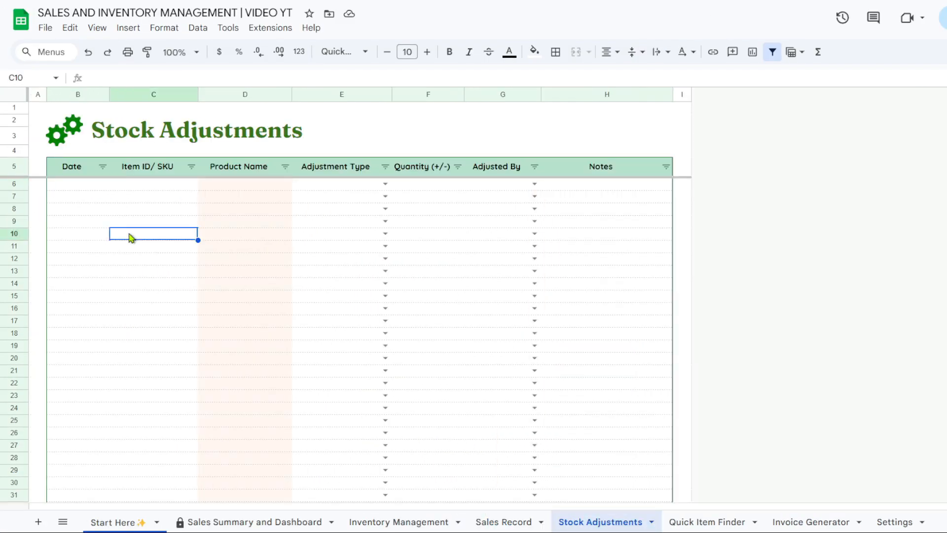
click(104, 189)
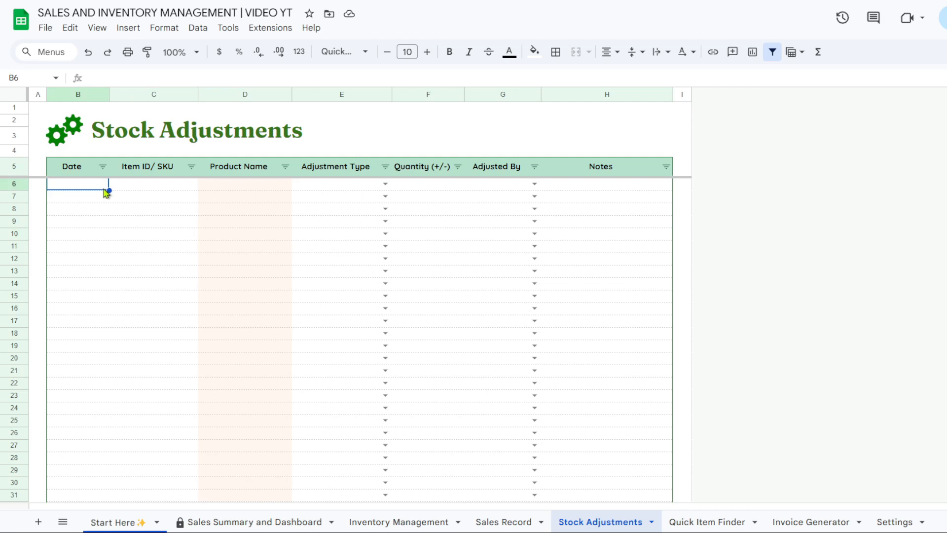
click(386, 184)
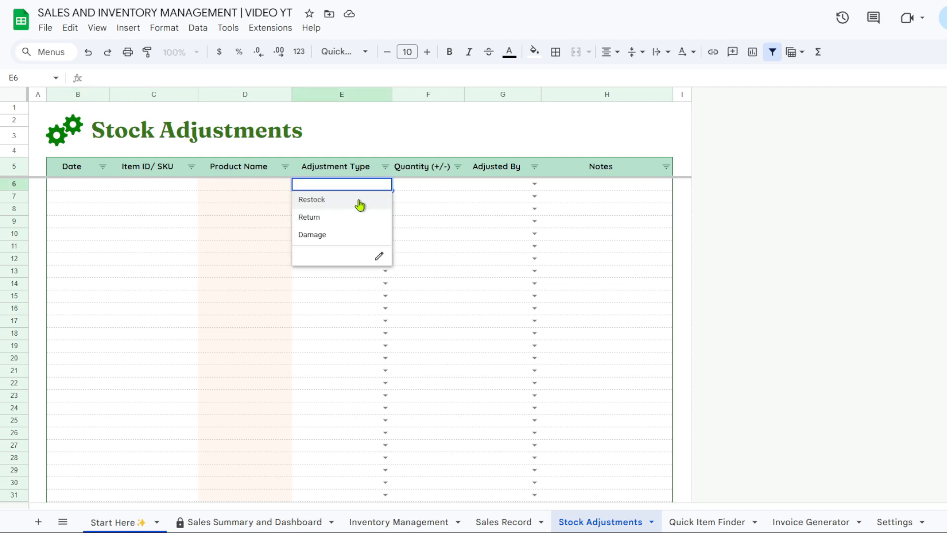
click(95, 183)
Enter date 3/11/2025 and item ID 1 (Soap A) in the first adjustment row
text(3/11/220)
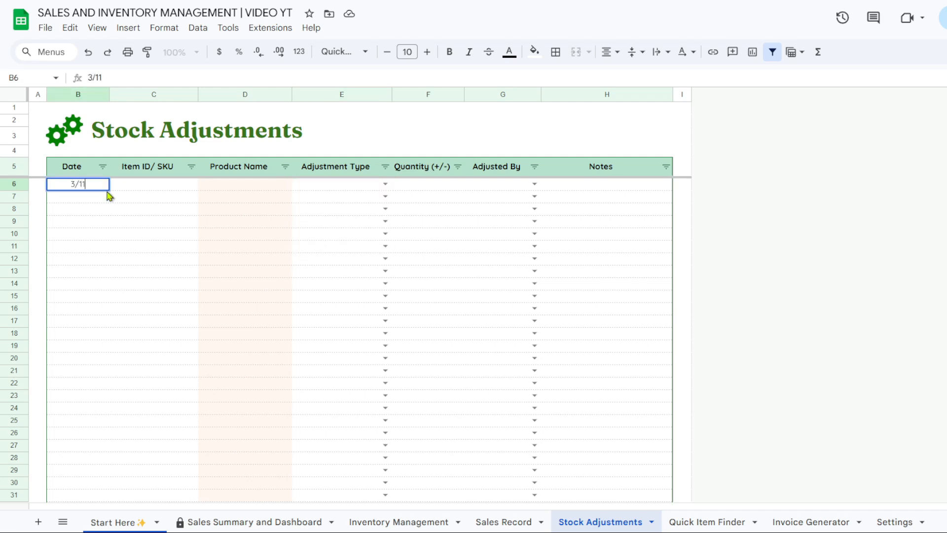
key(BackSpace)
key(BackSpace)
text(025)
click(172, 188)
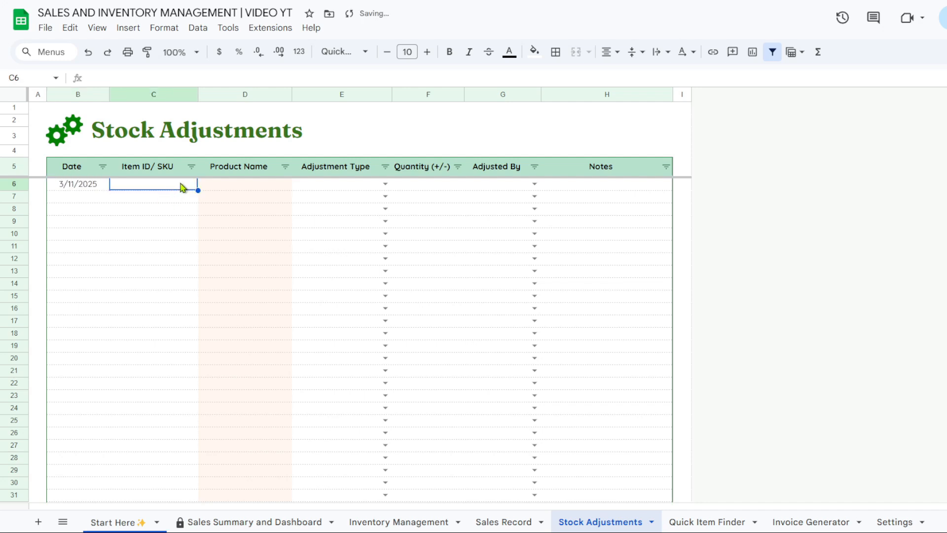
text(1)
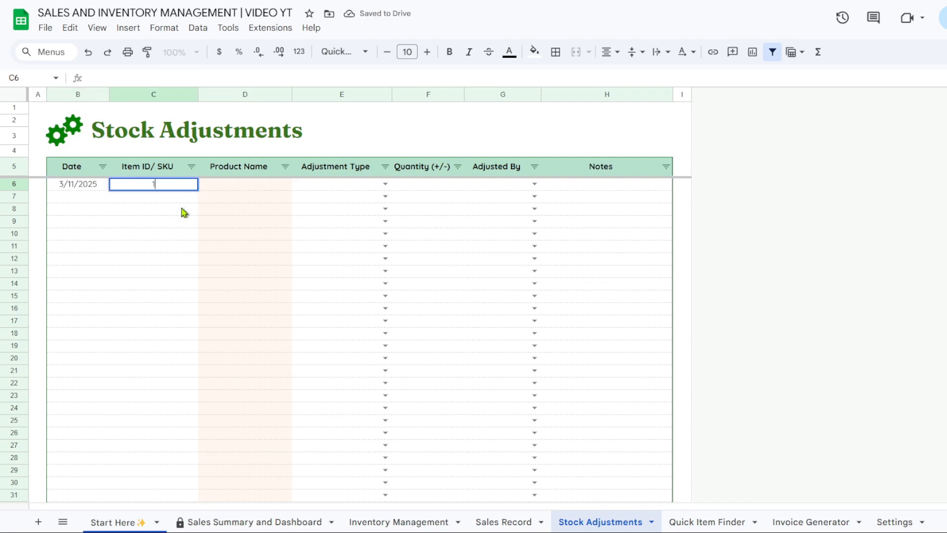
click(156, 212)
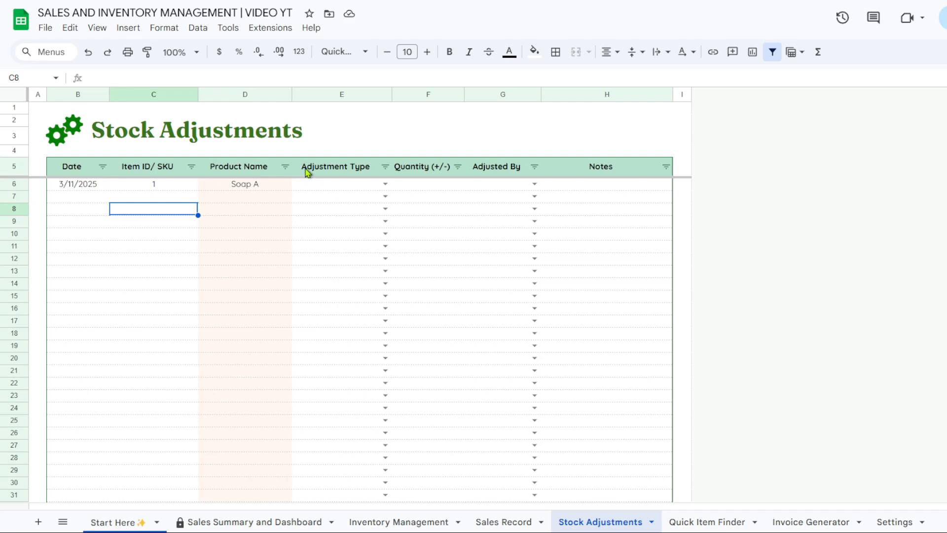
Set the adjustment to Restock of 20 by Staff, noted 'Best Seller/ Most requested'
click(385, 184)
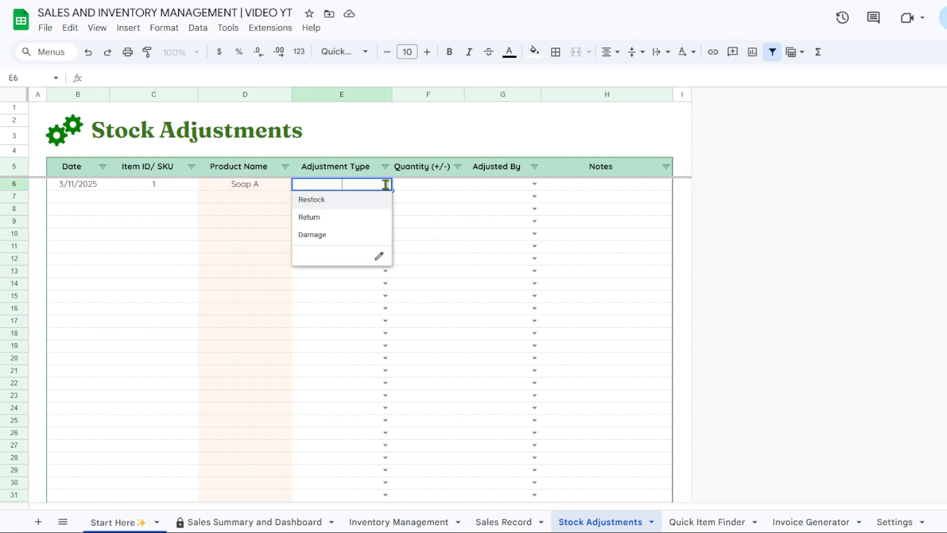
click(377, 203)
click(416, 191)
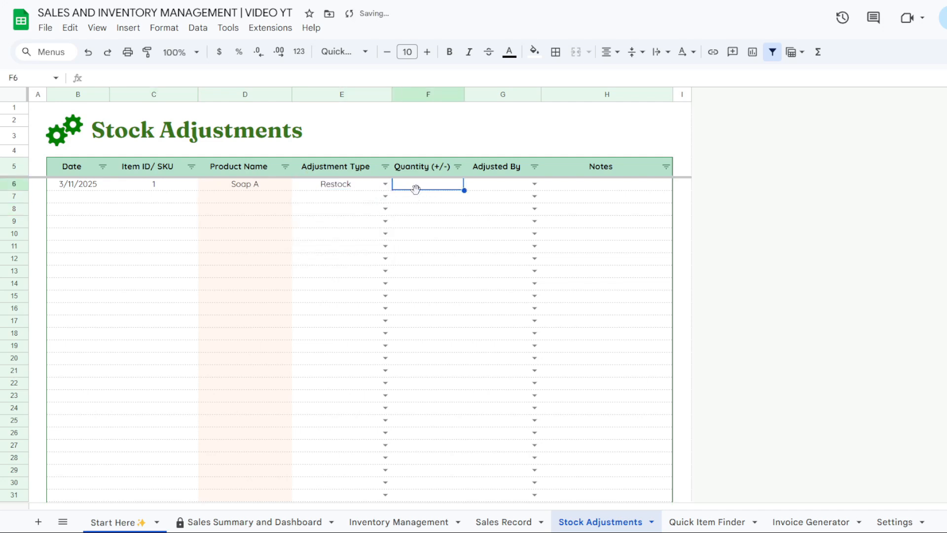
text(20)
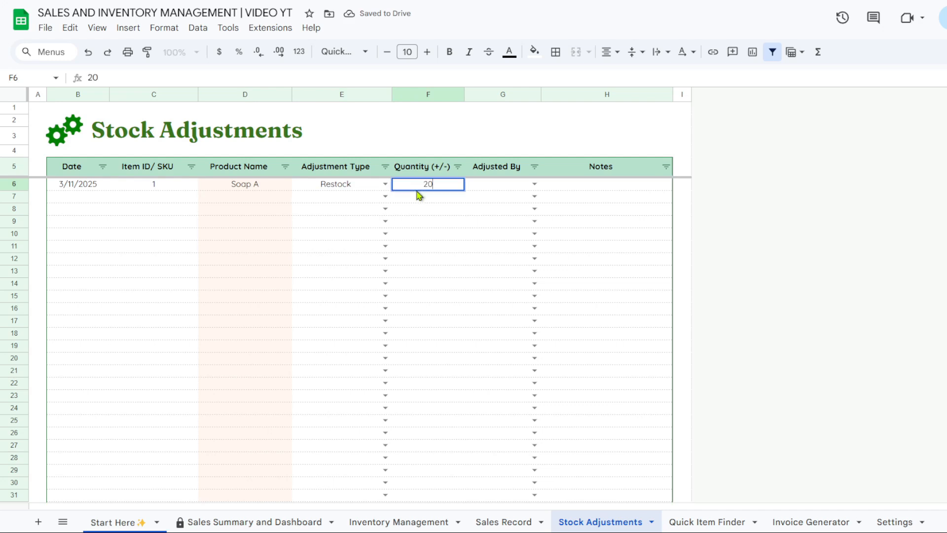
key(Return)
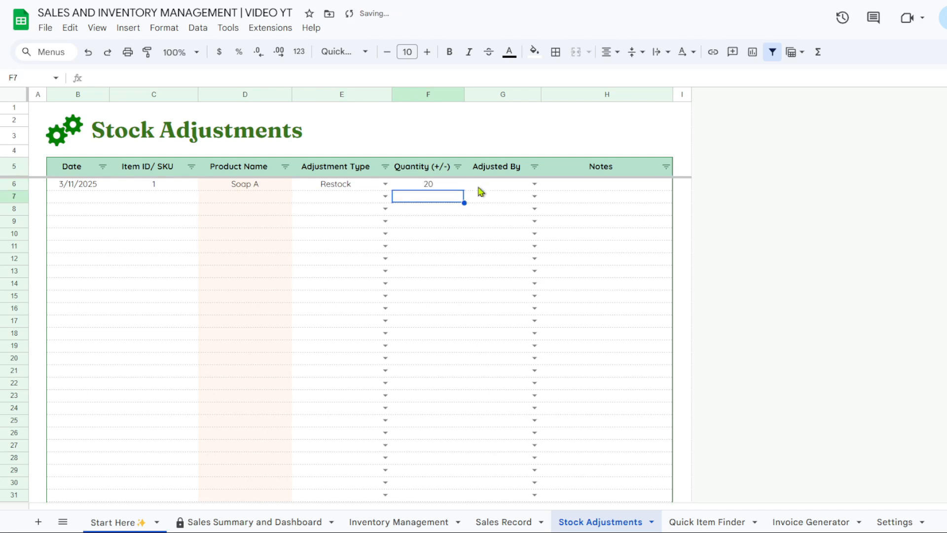
click(538, 184)
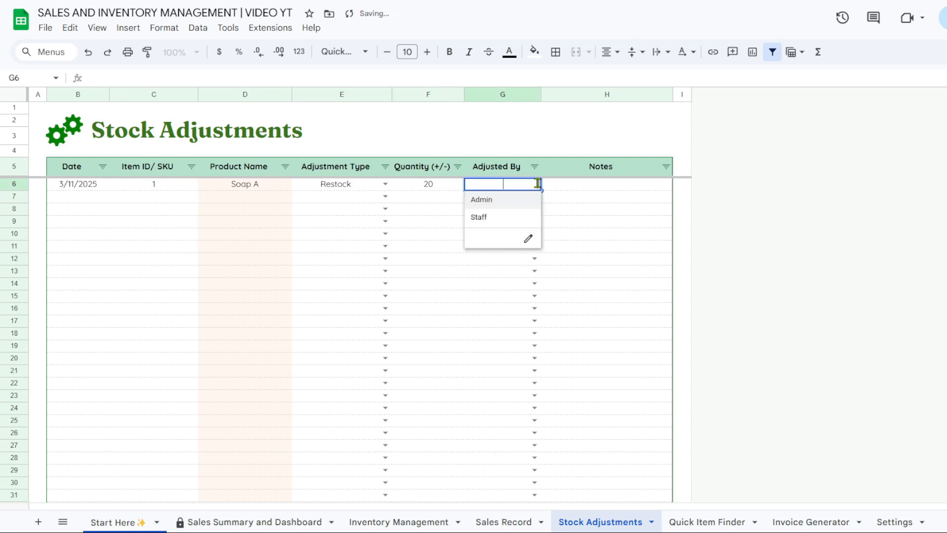
click(520, 226)
click(608, 186)
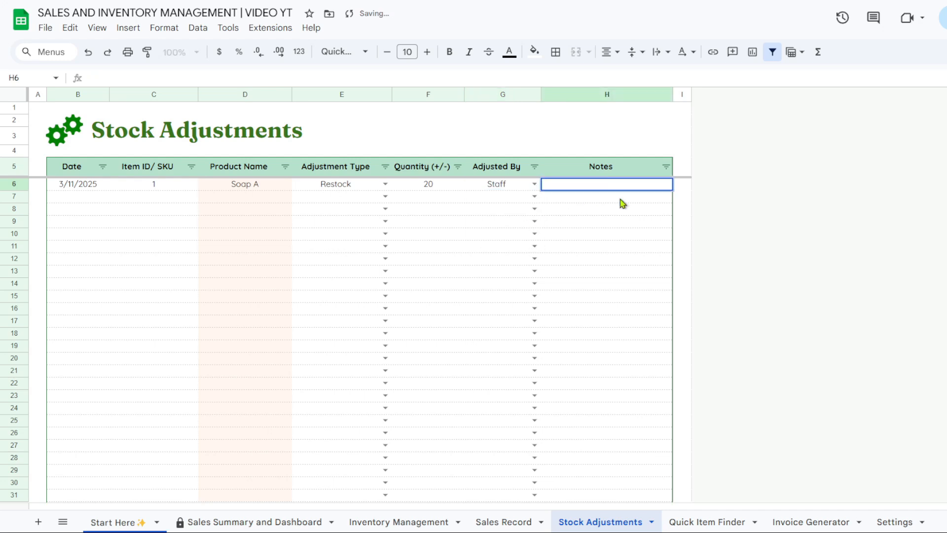
text(Best Seller)
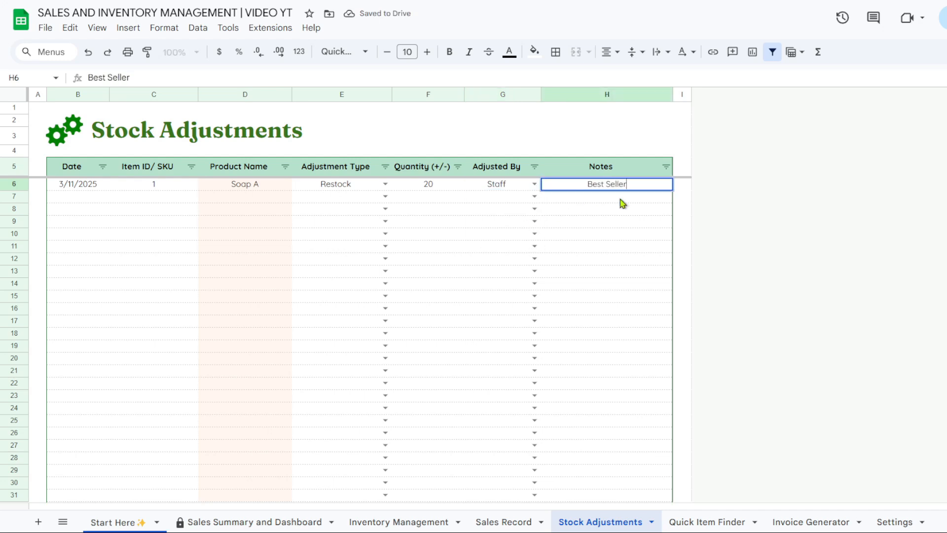
text(/ Most requested)
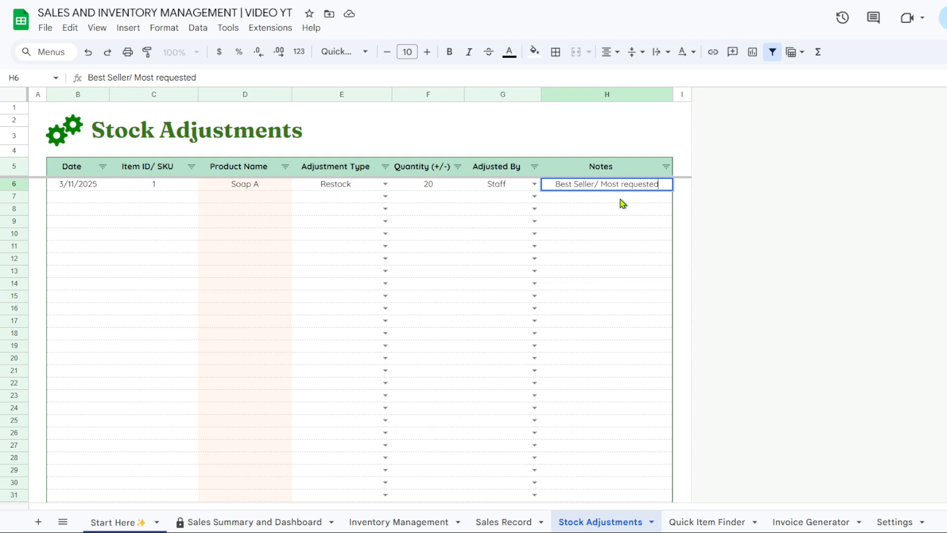
key(Return)
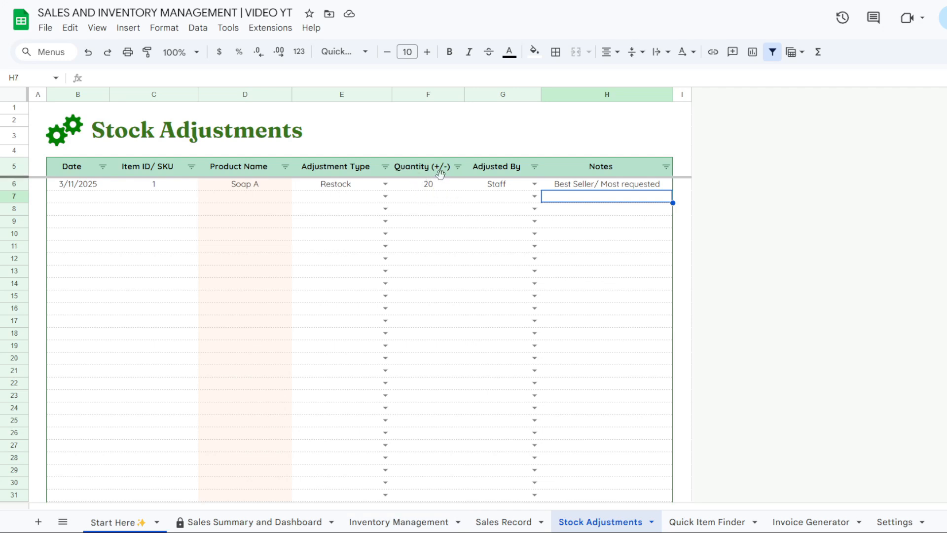
click(407, 524)
drag(495, 511, 617, 510)
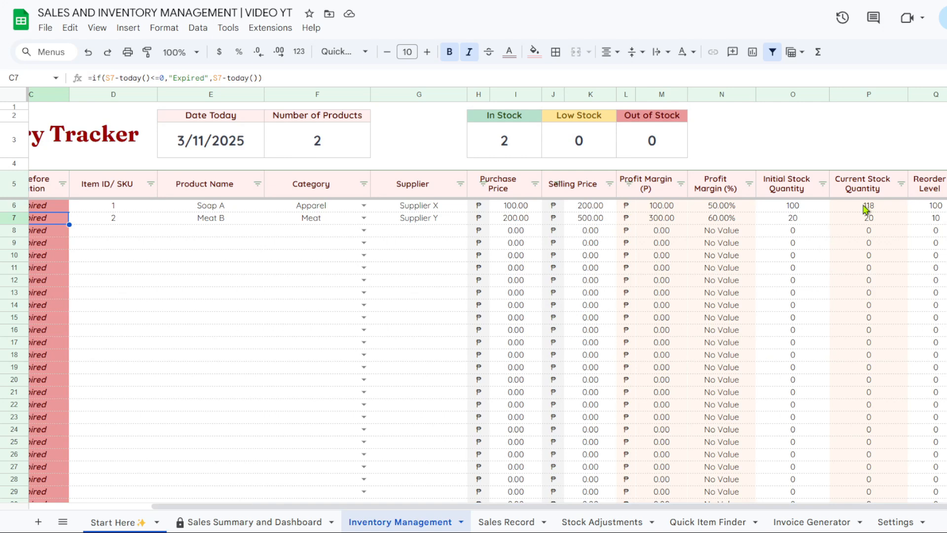
click(525, 521)
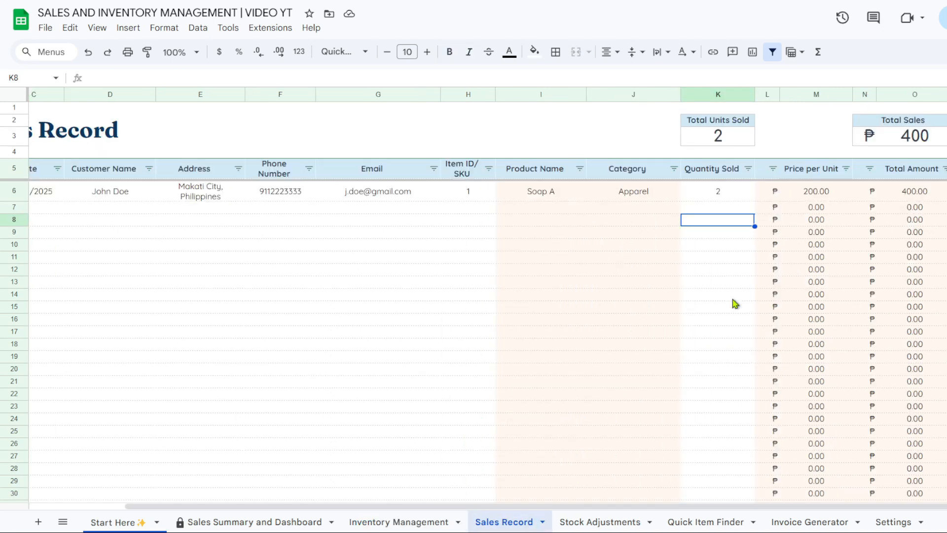
click(739, 197)
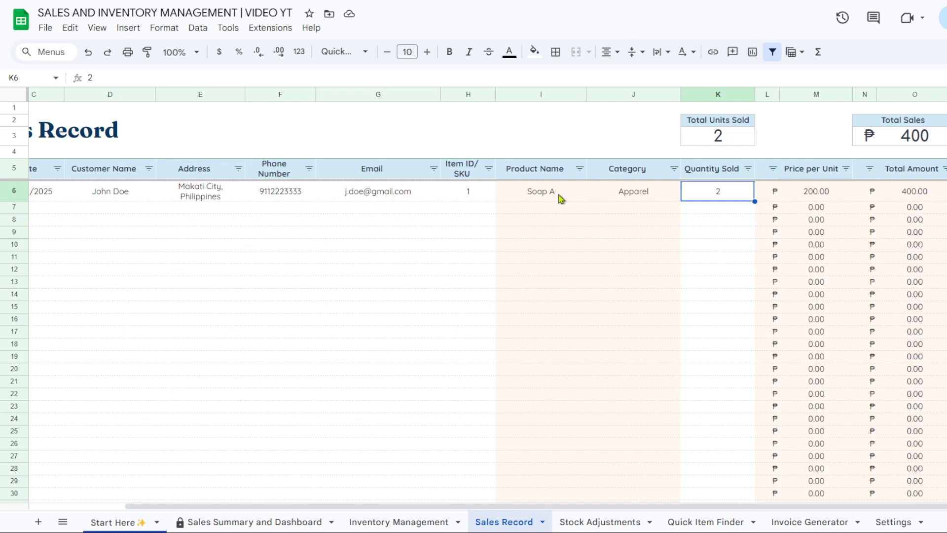
click(599, 523)
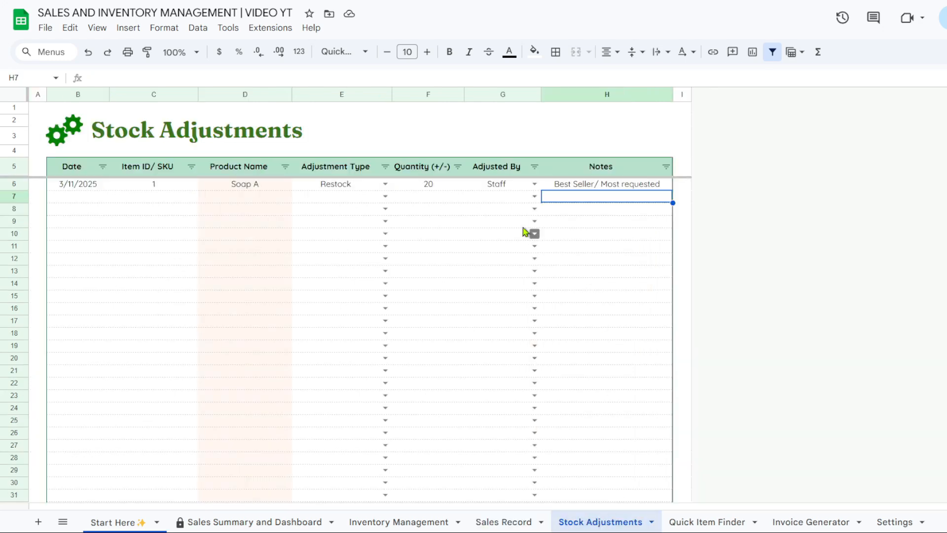
click(440, 193)
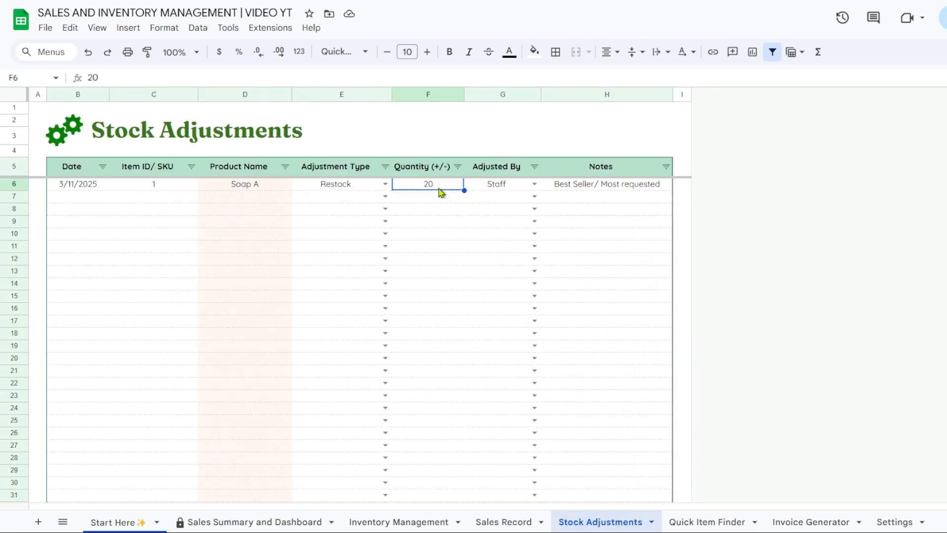
click(400, 522)
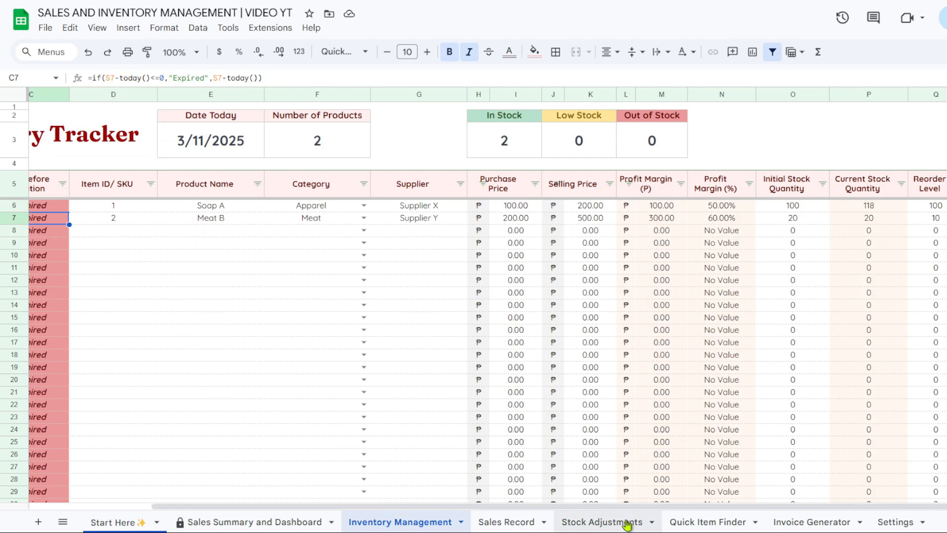
click(532, 520)
click(605, 522)
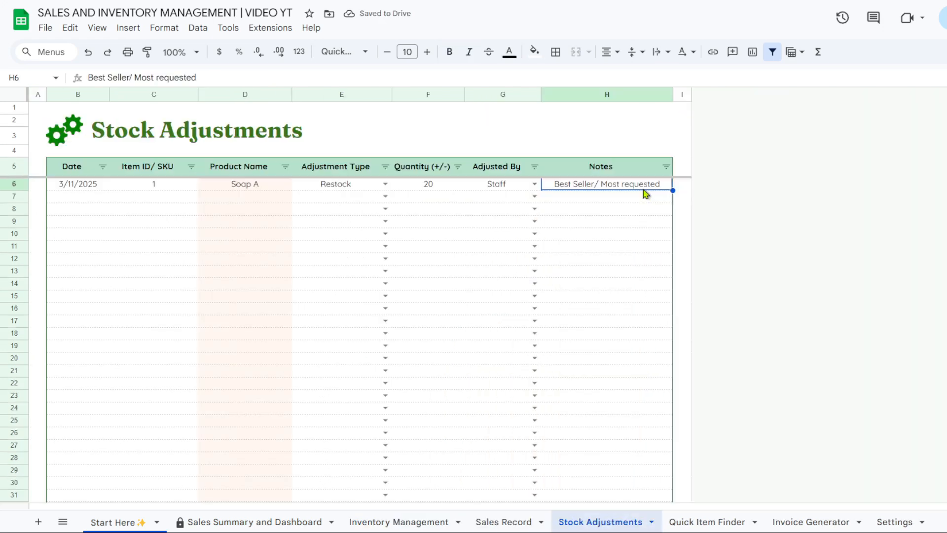
Enter date 3/12/2025 and item ID 2 (Meat B) in adjustment row 7
click(88, 200)
text(3)
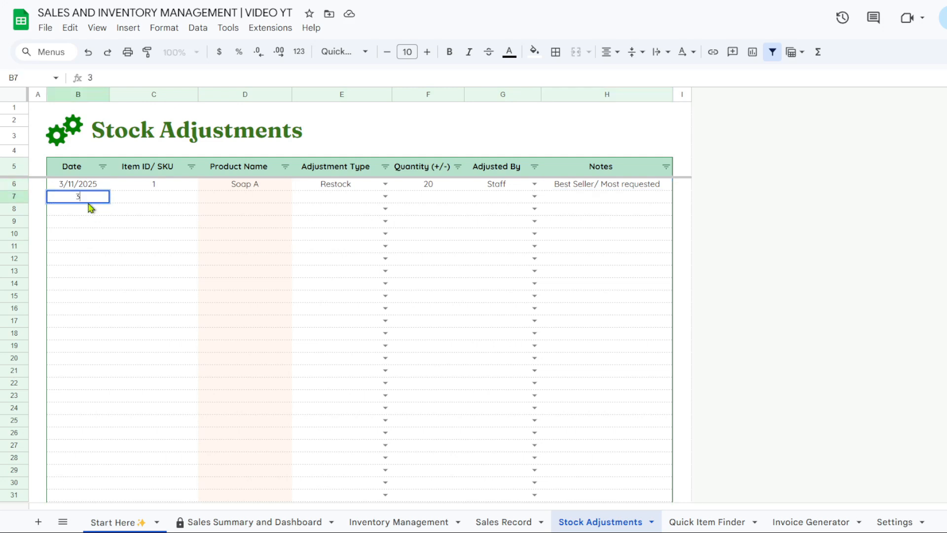
text(/12/2025)
key(Tab)
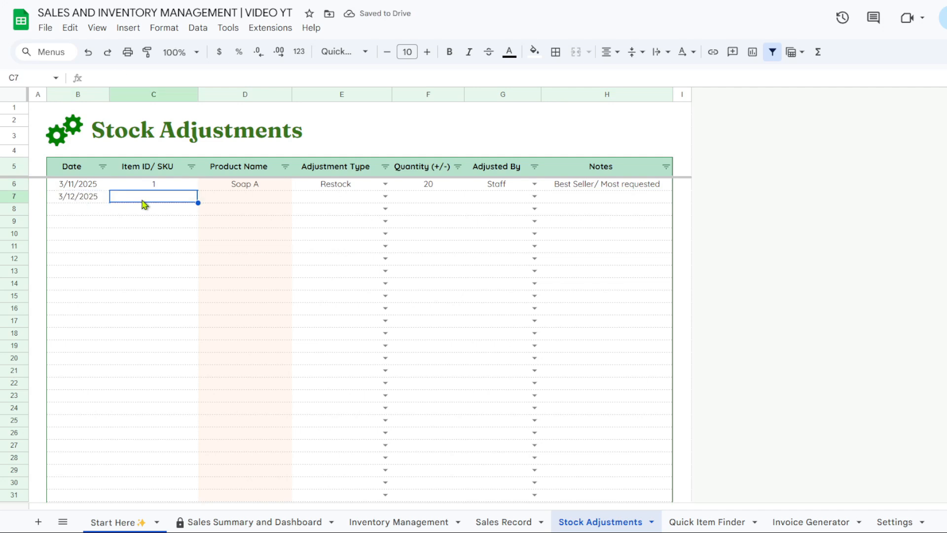
text(2)
key(Return)
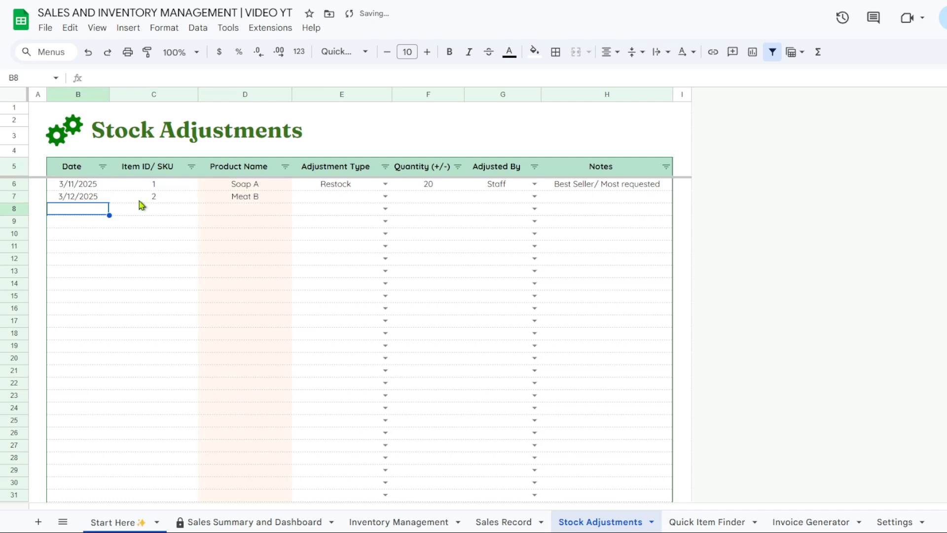
Set row 7's adjustment to Damage, quantity -5, made by Admin
click(386, 197)
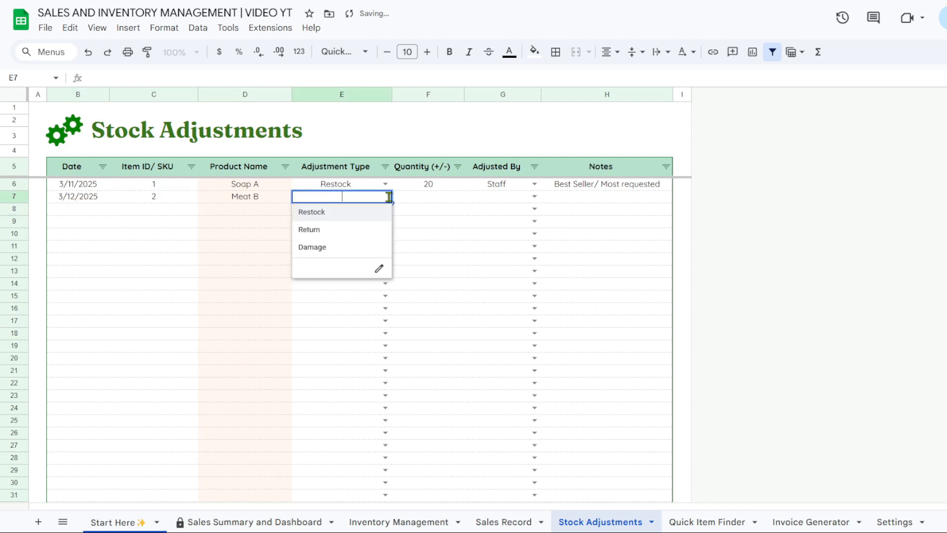
click(375, 250)
double_click(451, 197)
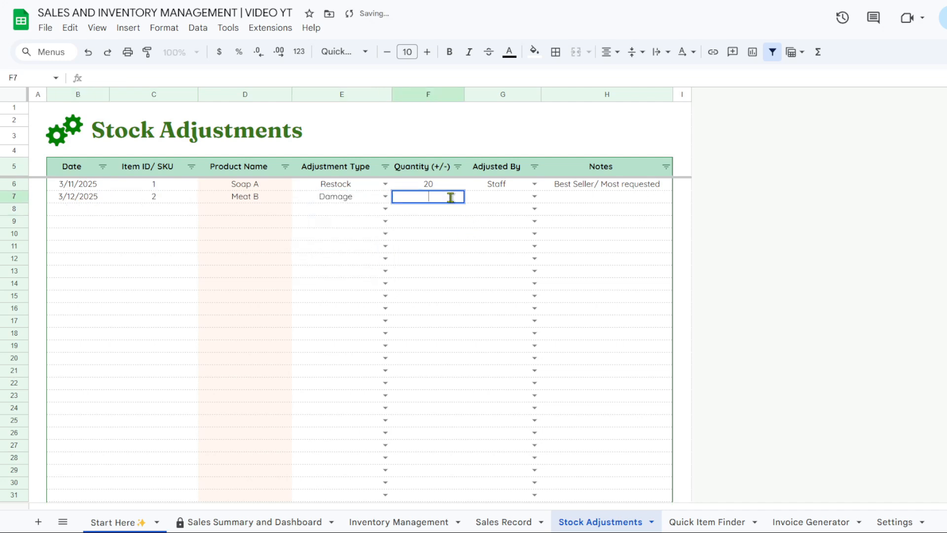
text(-5)
key(Return)
click(535, 197)
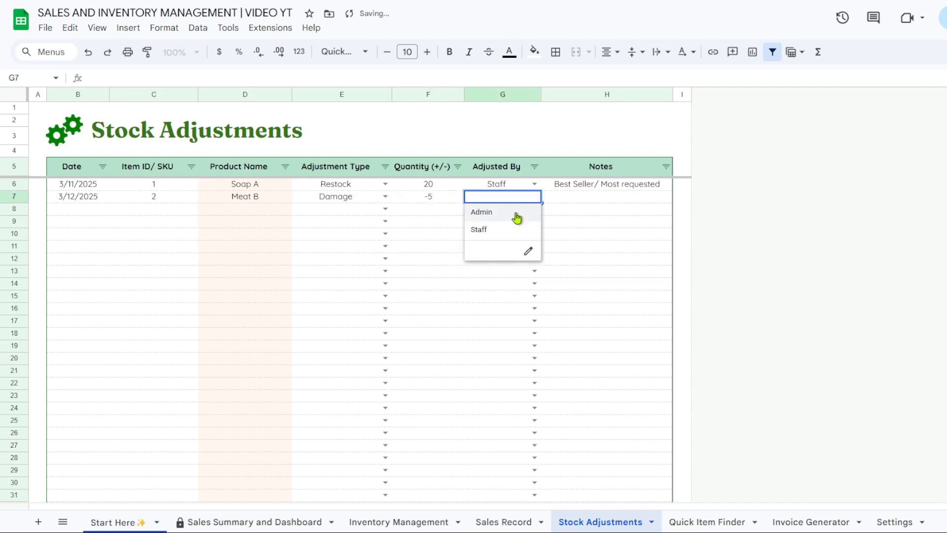
click(522, 216)
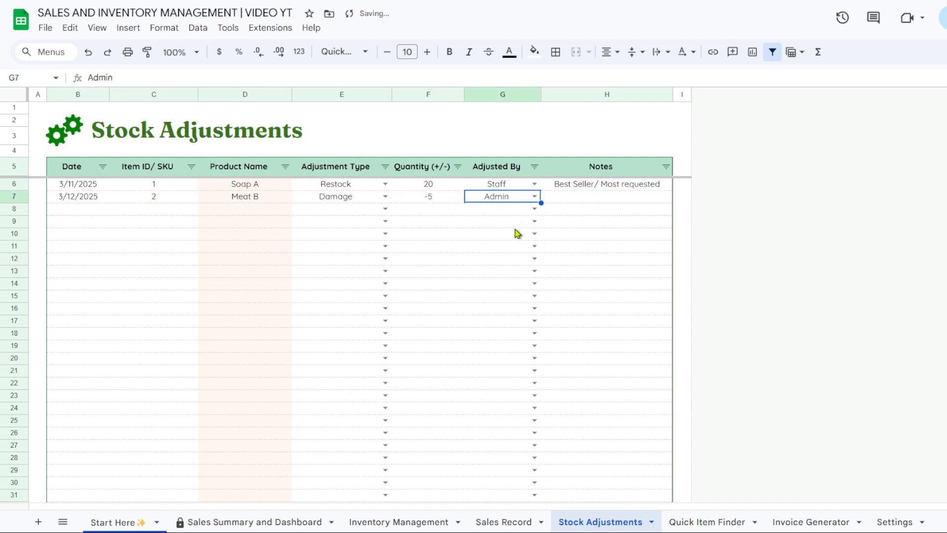
click(427, 519)
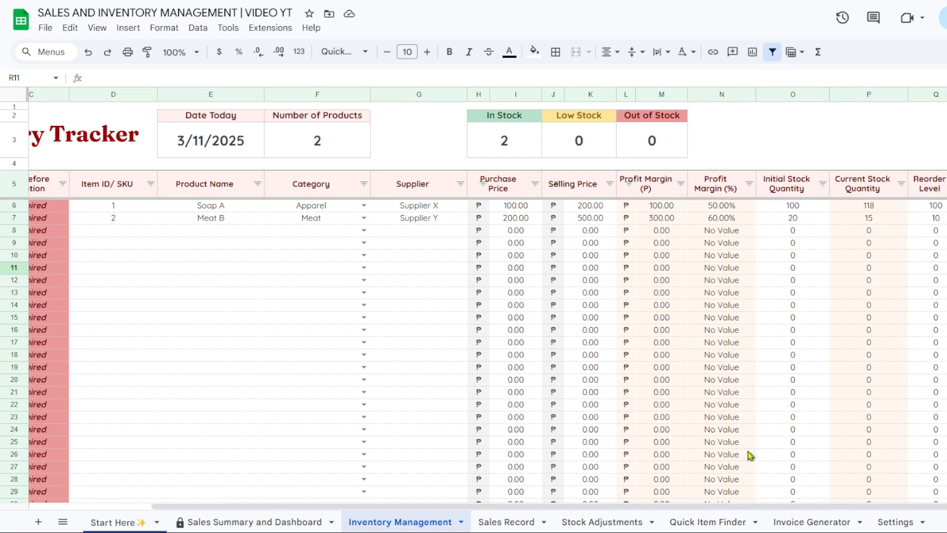
click(616, 526)
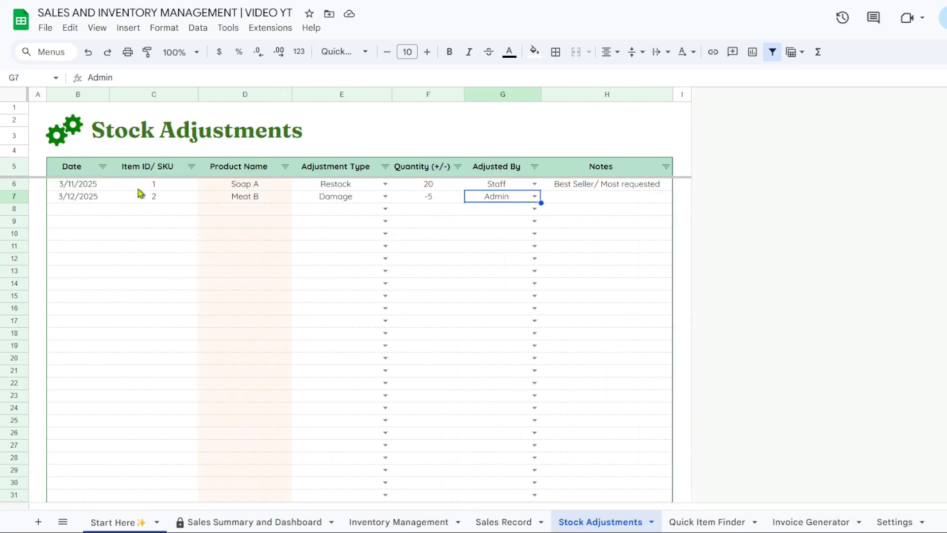
click(697, 519)
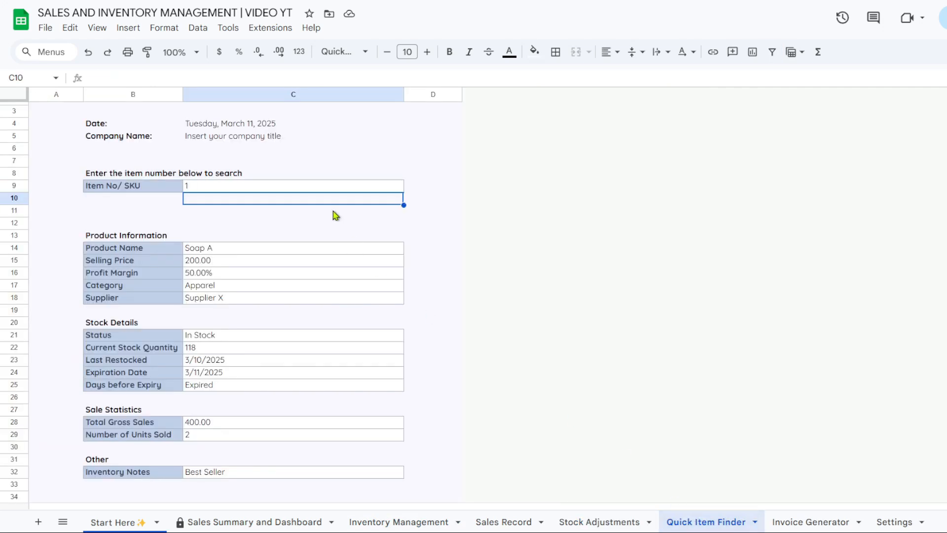
scroll(333, 214, up, 1)
click(241, 204)
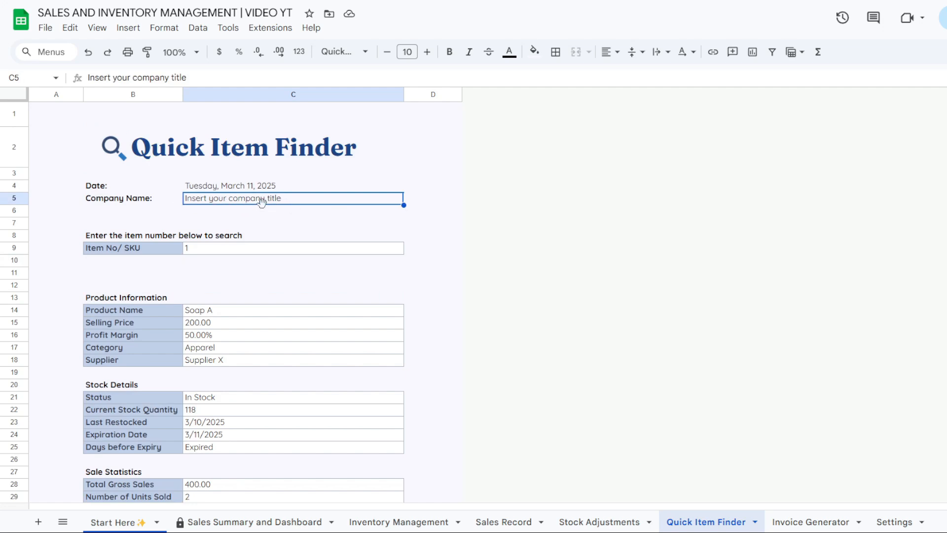
click(208, 191)
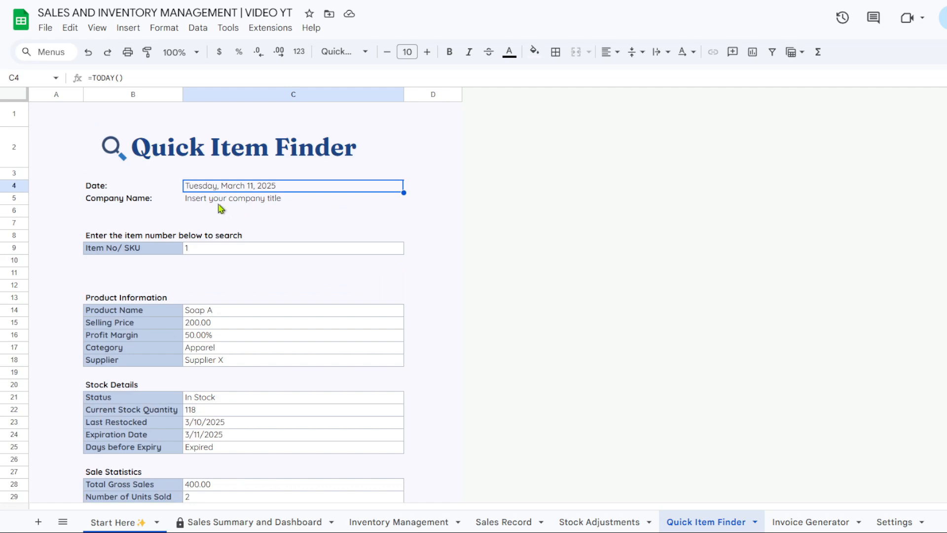
scroll(222, 215, down, 2)
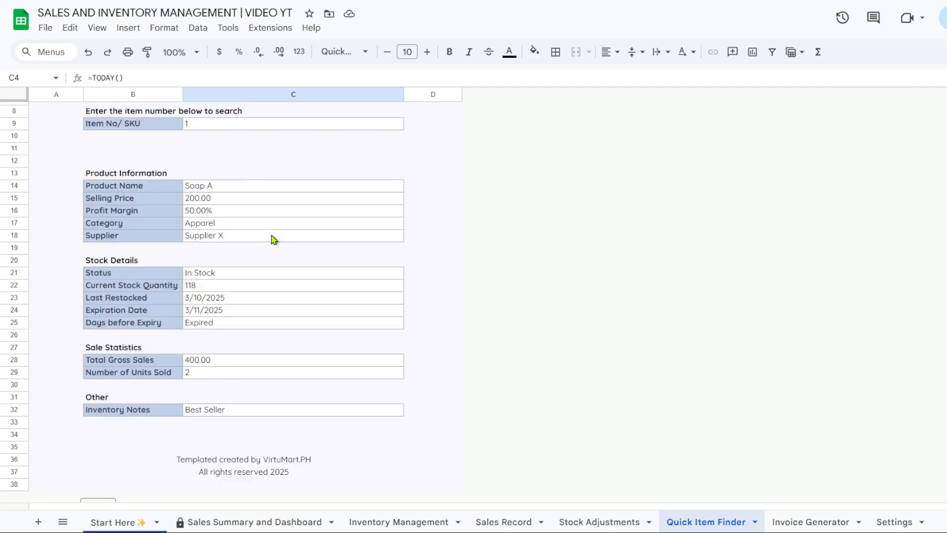
scroll(276, 245, up, 2)
scroll(282, 252, up, 1)
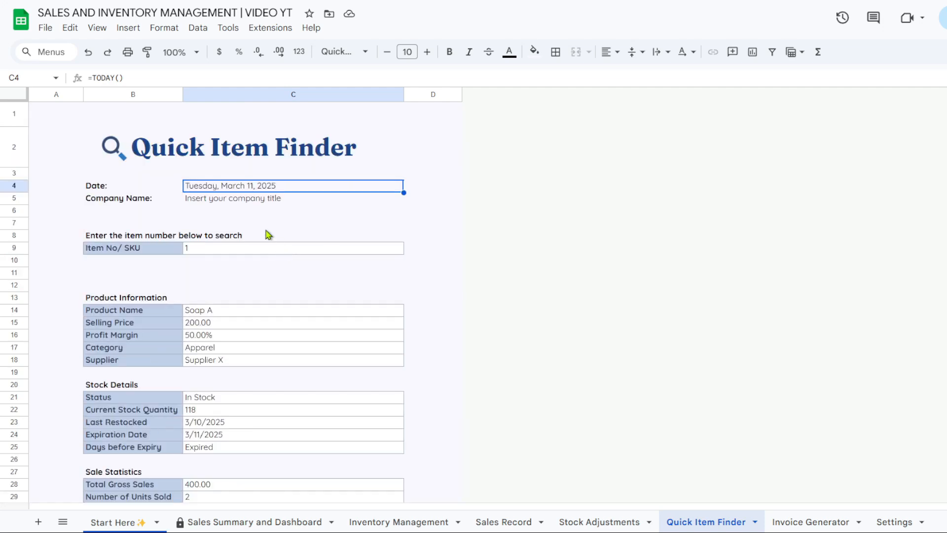
click(221, 204)
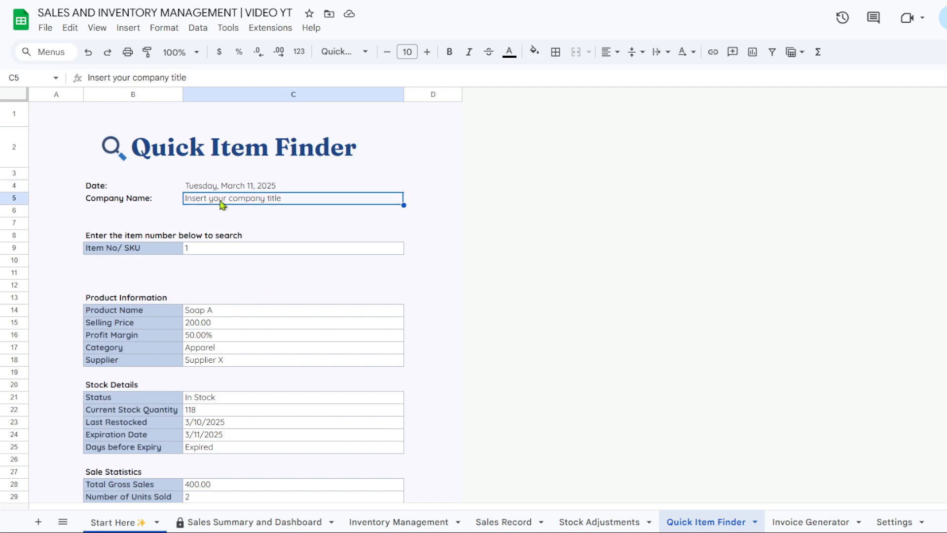
click(213, 250)
scroll(203, 250, down, 3)
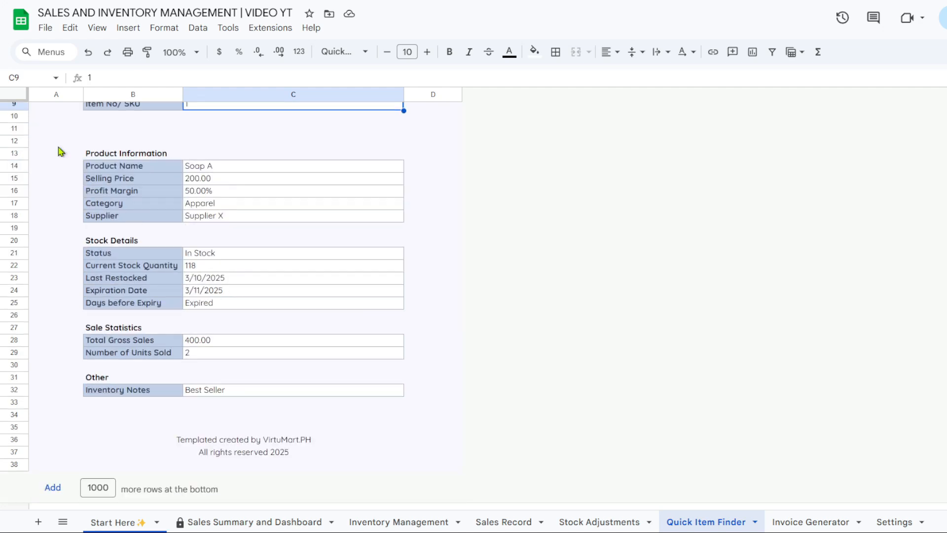
drag(57, 141, 458, 454)
scroll(467, 448, up, 3)
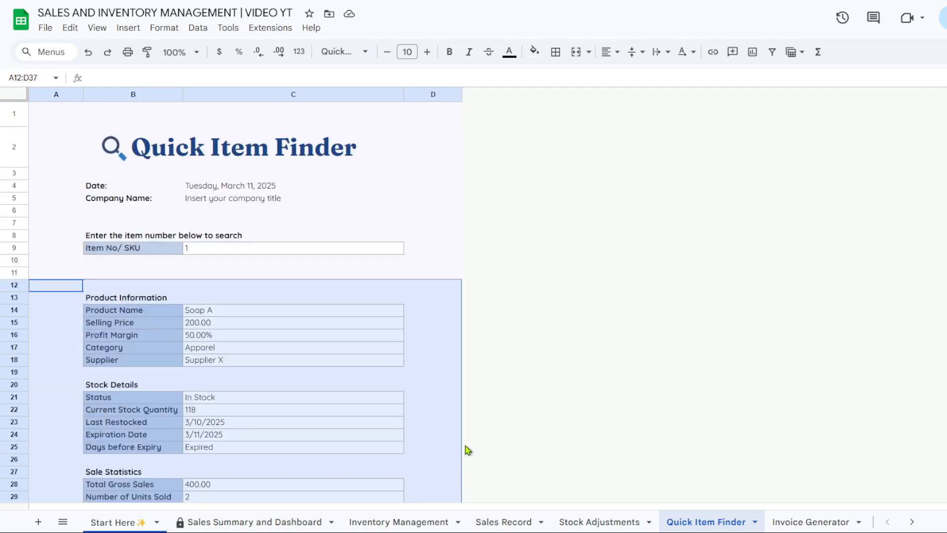
double_click(236, 247)
click(262, 267)
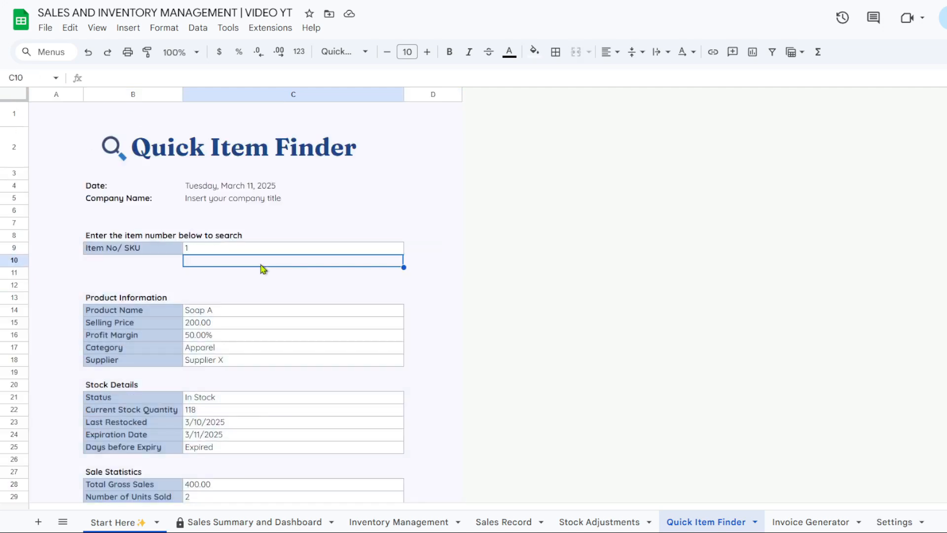
click(264, 249)
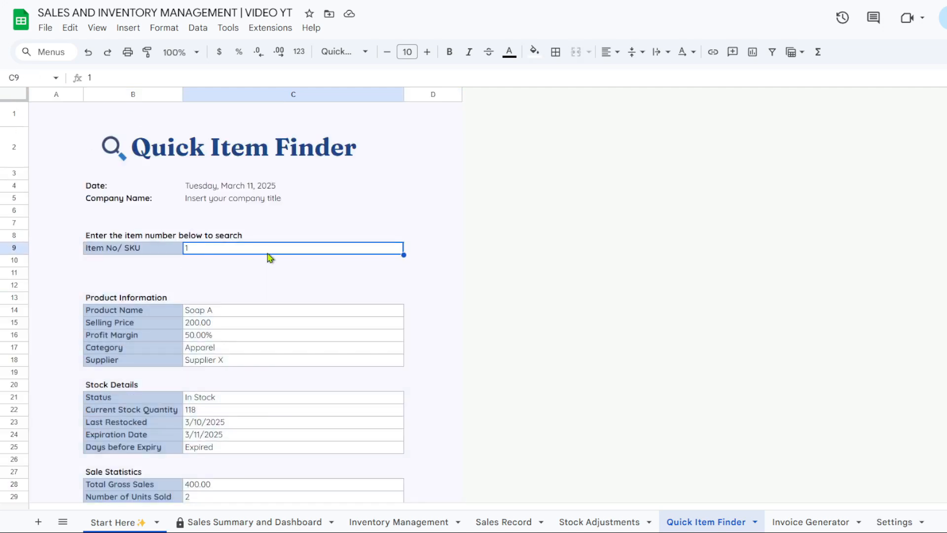
key(Delete)
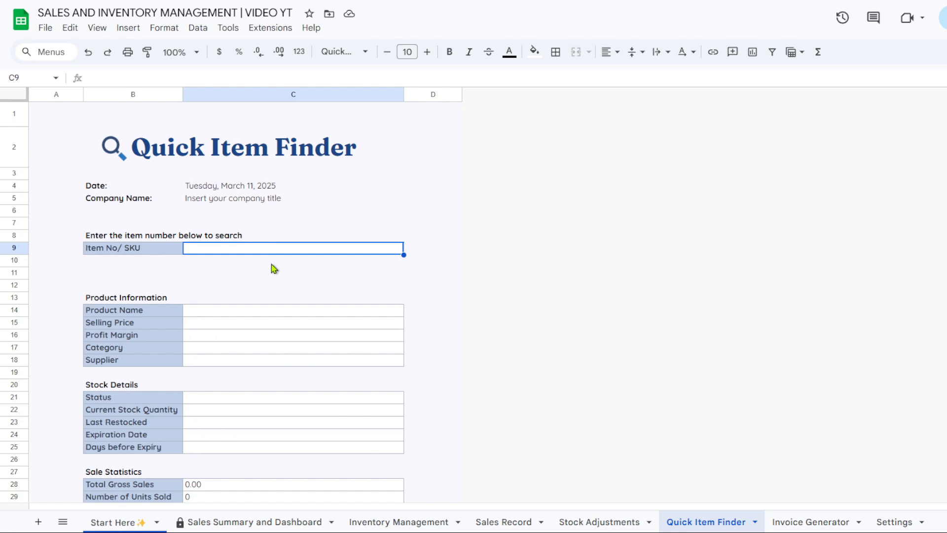
text(2)
key(Return)
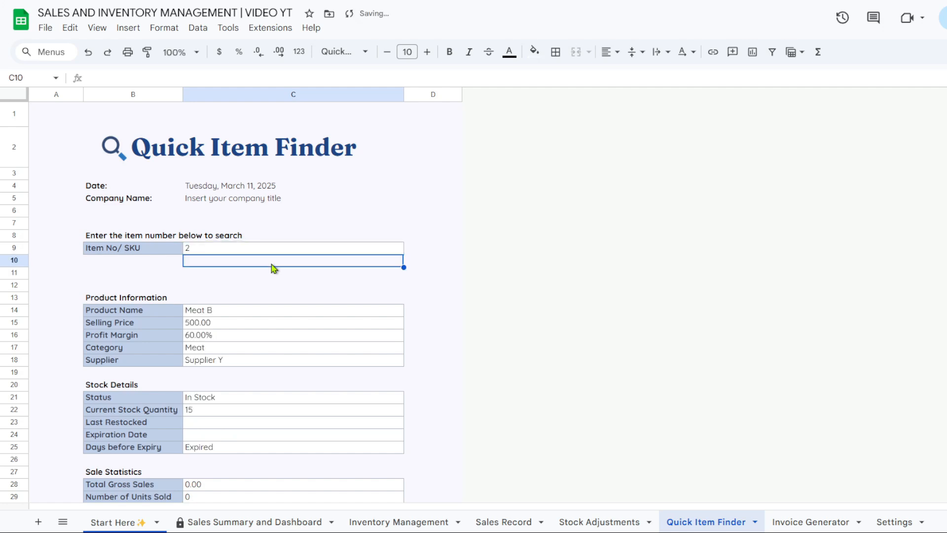
scroll(245, 289, down, 2)
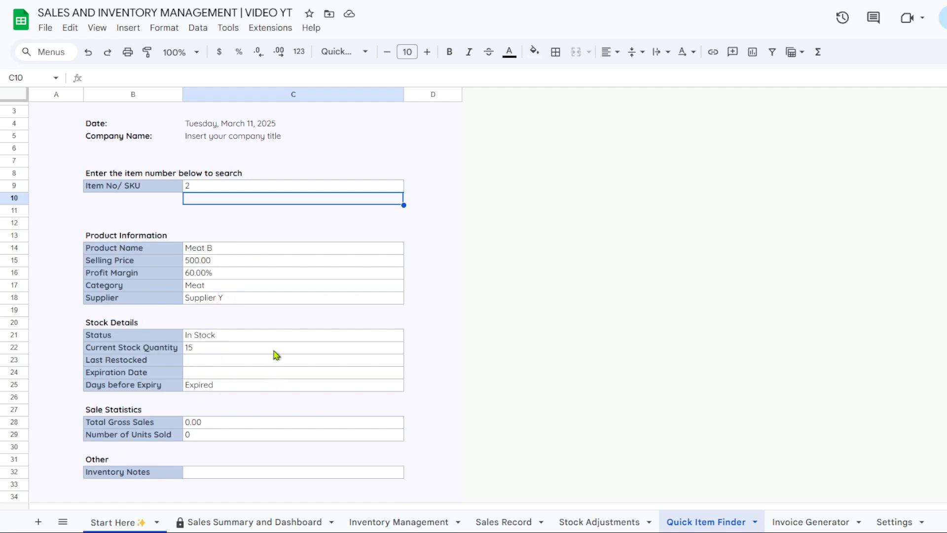
click(231, 191)
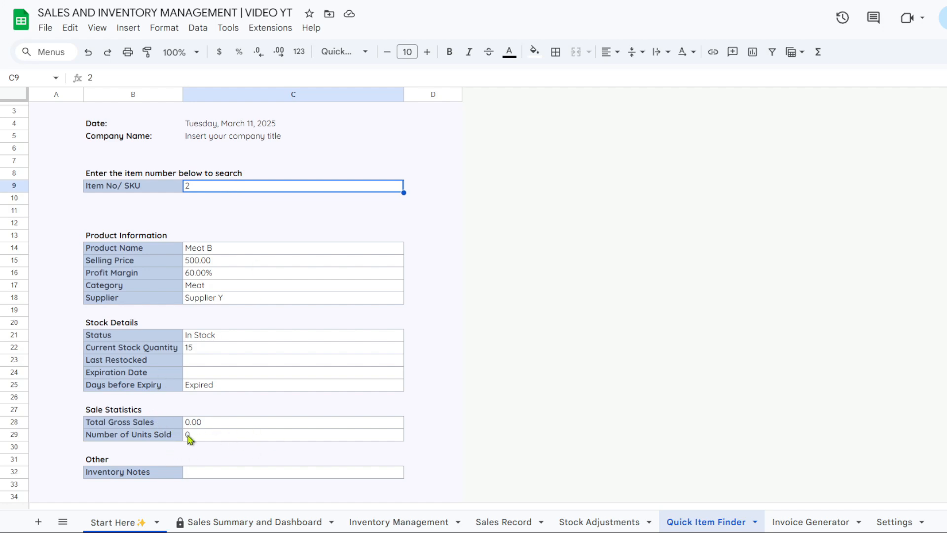
click(208, 202)
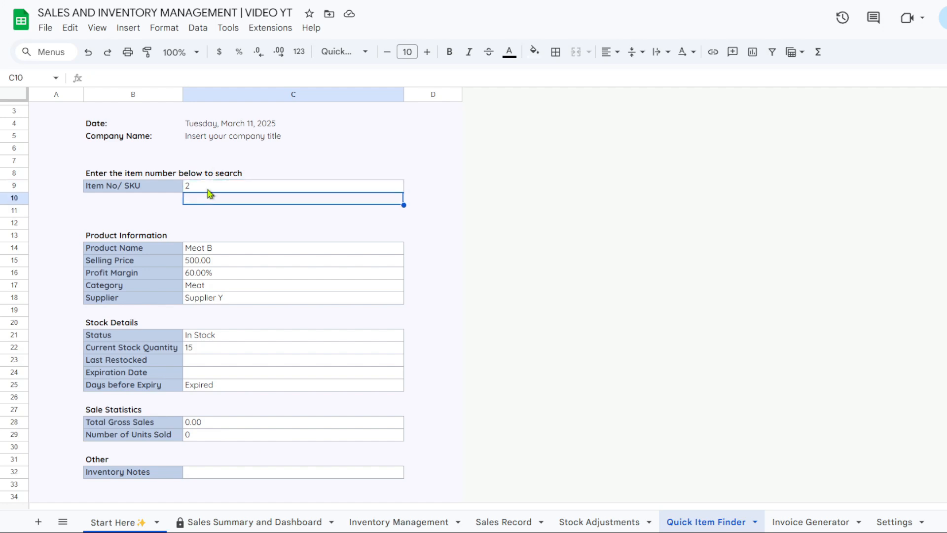
click(206, 187)
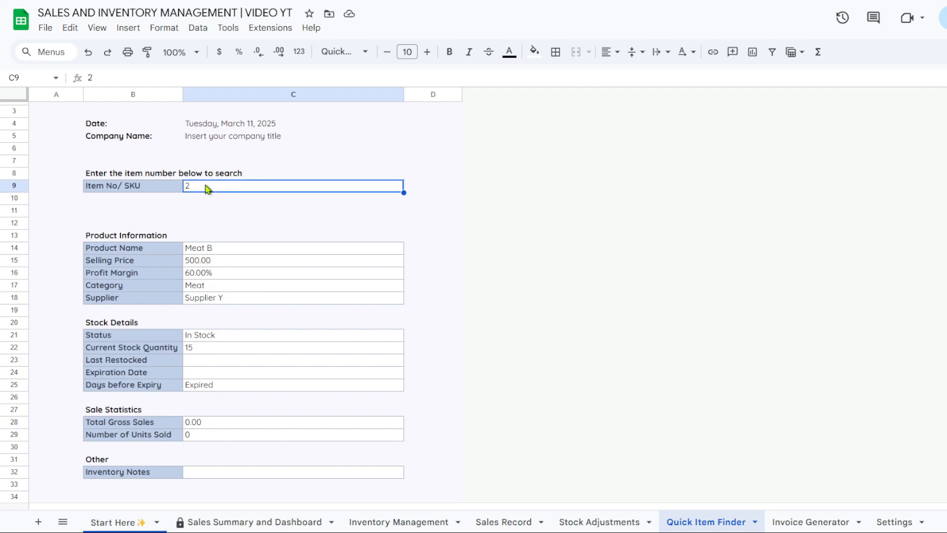
text(1)
key(Return)
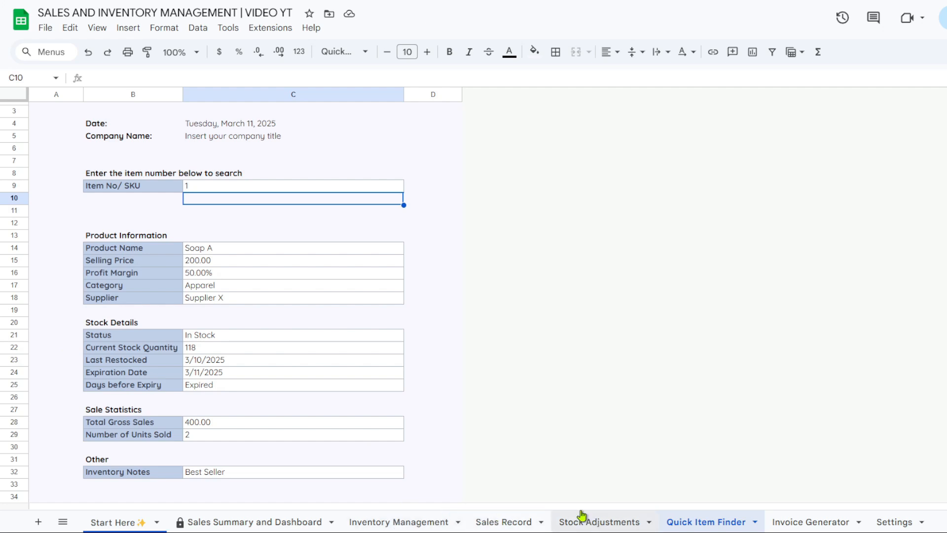
scroll(411, 356, up, 2)
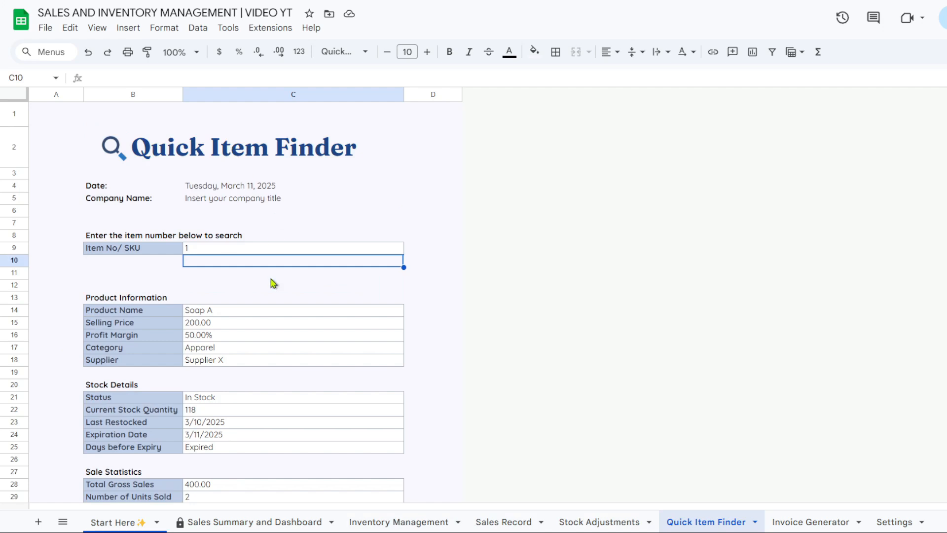
scroll(271, 281, down, 2)
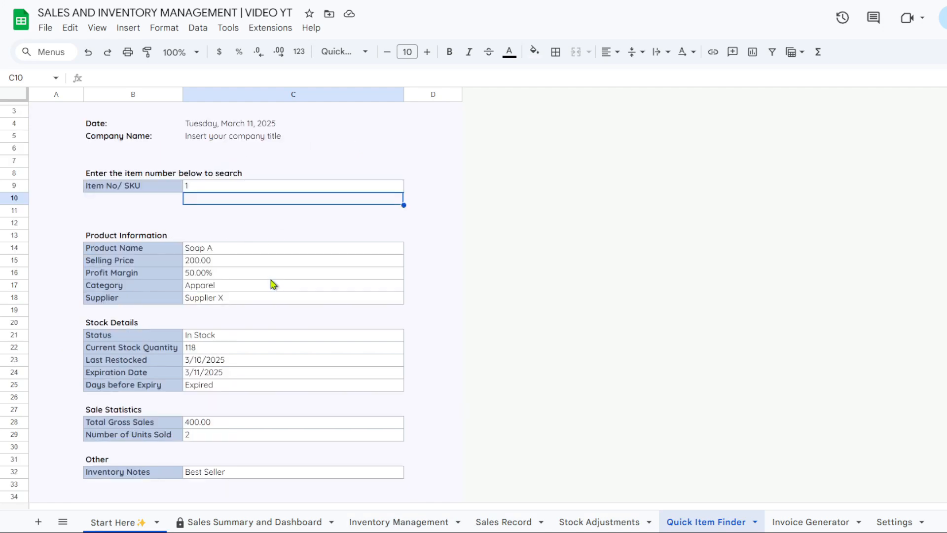
Review invoice 123A on the Invoice Generator down to its Soap A line and ₱400.00 total
click(796, 522)
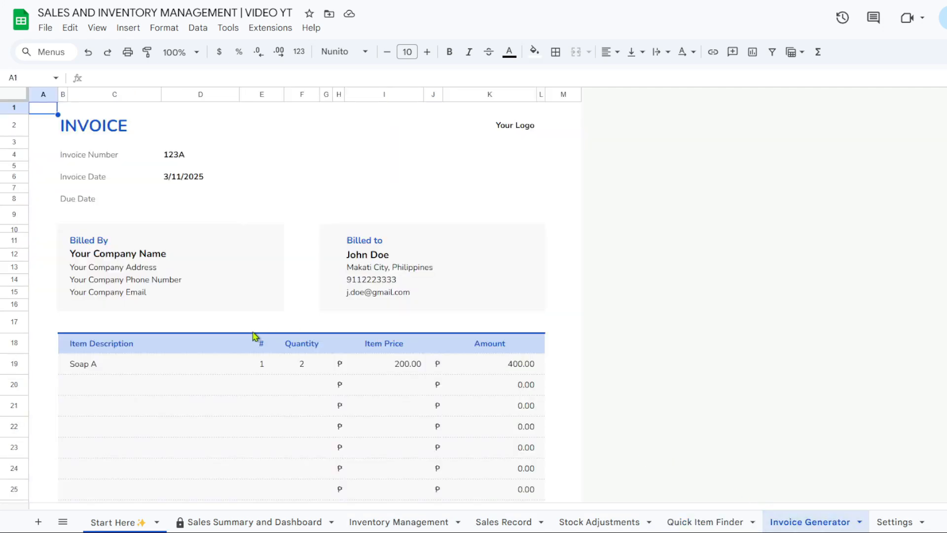
scroll(254, 334, down, 3)
scroll(252, 330, down, 2)
scroll(252, 331, up, 3)
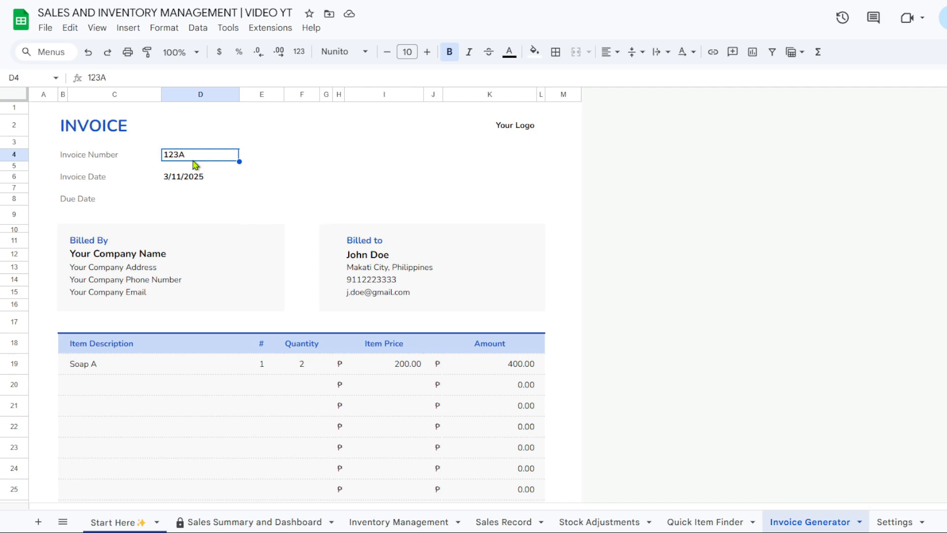
key(Delete)
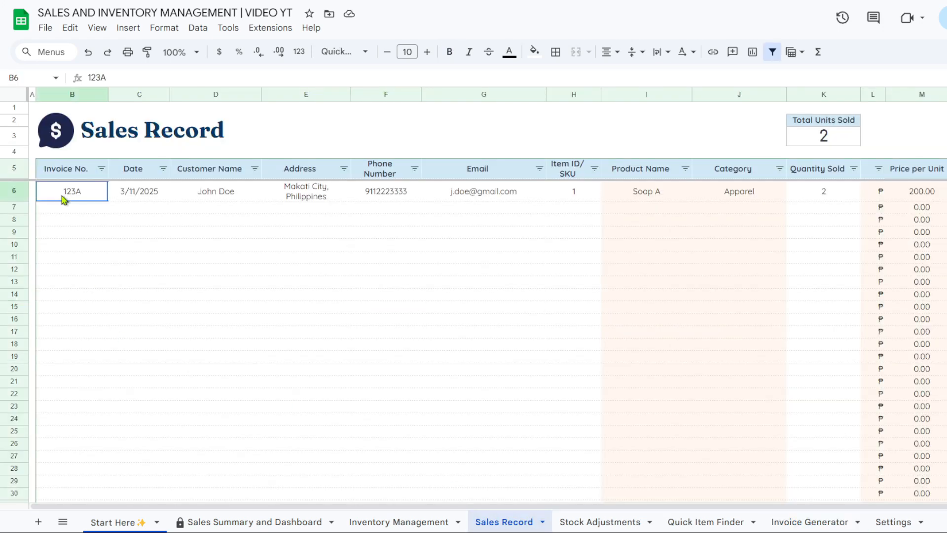
click(797, 530)
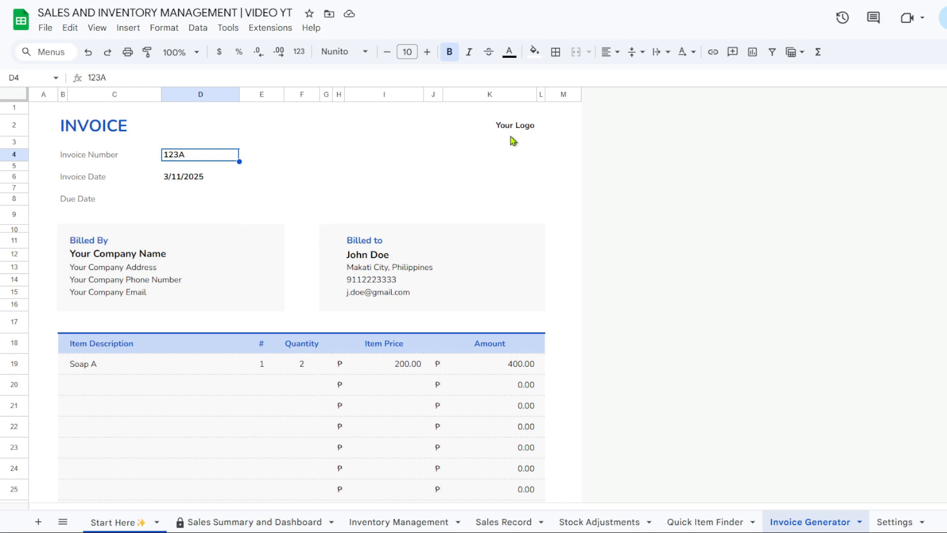
scroll(476, 186, down, 3)
scroll(477, 186, down, 2)
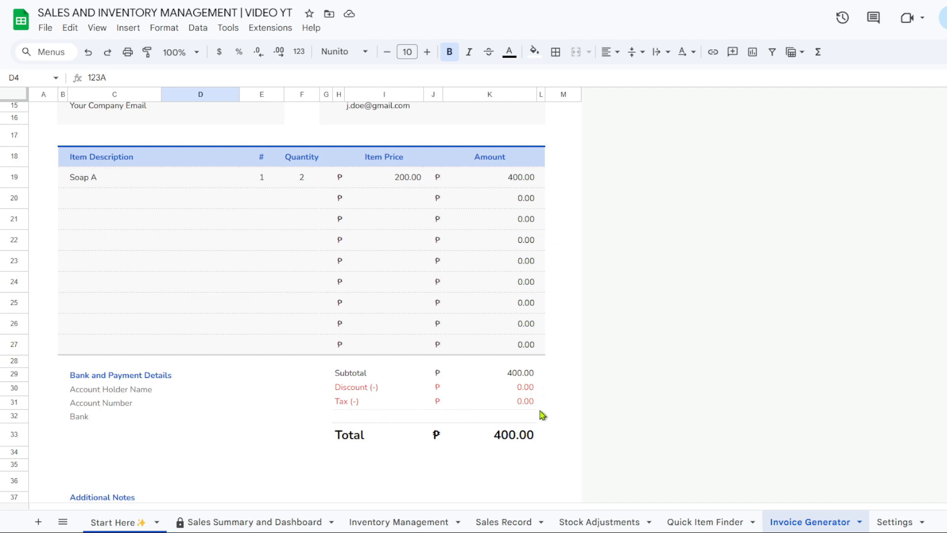
click(533, 392)
text(50)
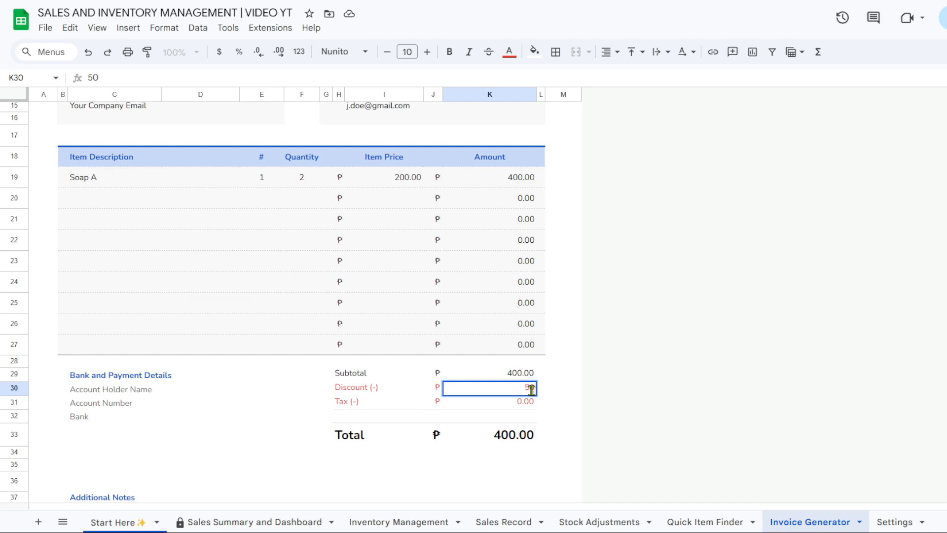
key(Return)
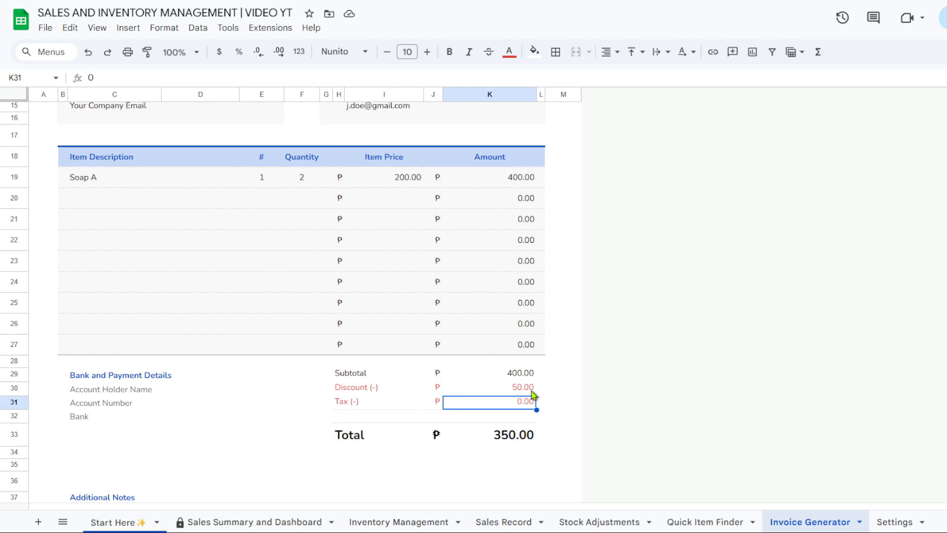
text(80)
key(Return)
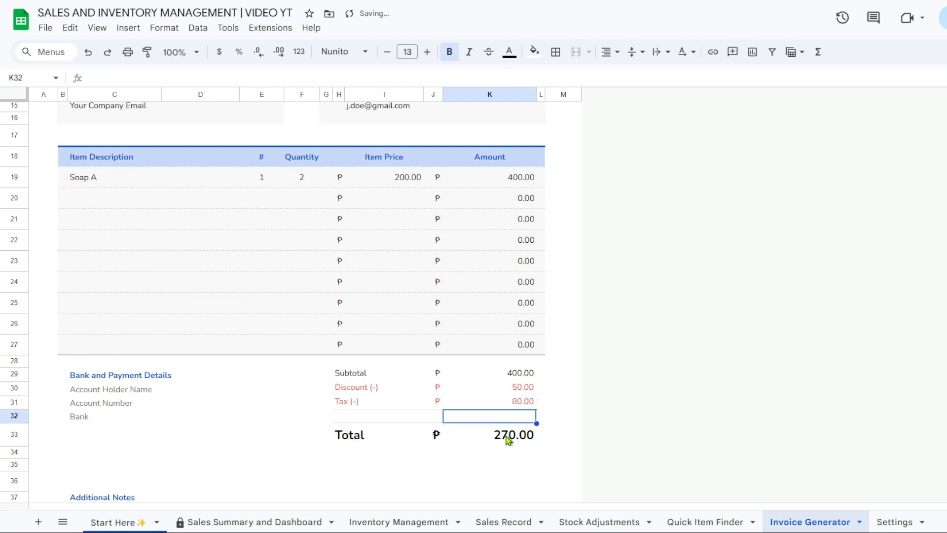
key(ctrl+z)
key(ctrl+z)
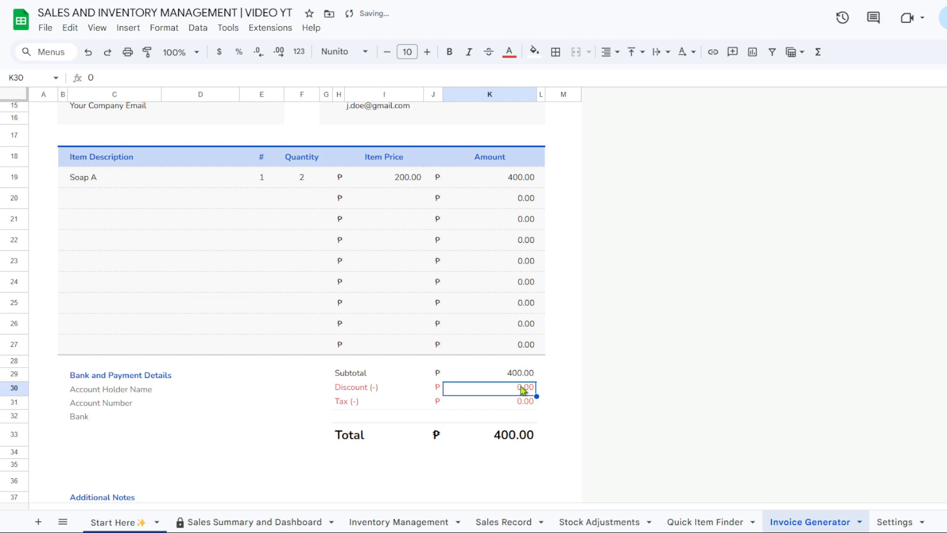
scroll(283, 362, down, 2)
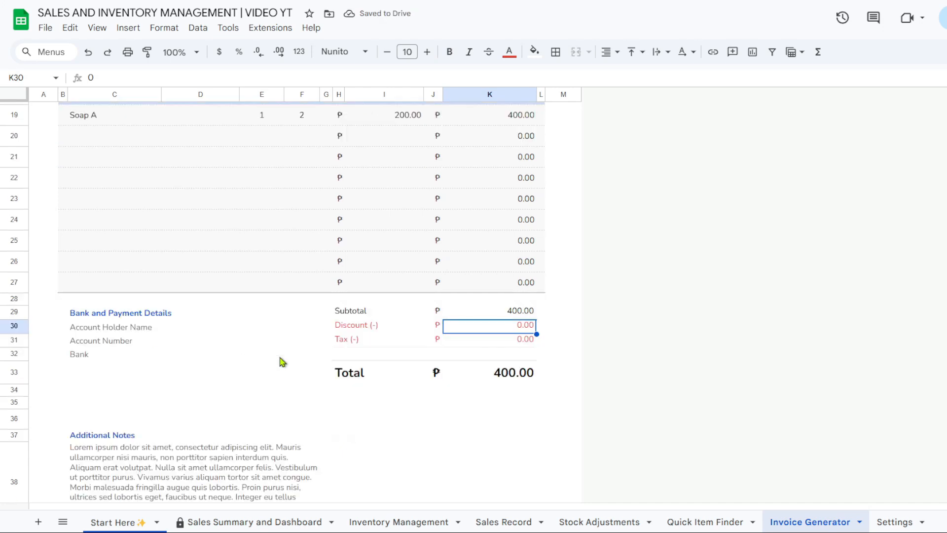
scroll(282, 362, down, 2)
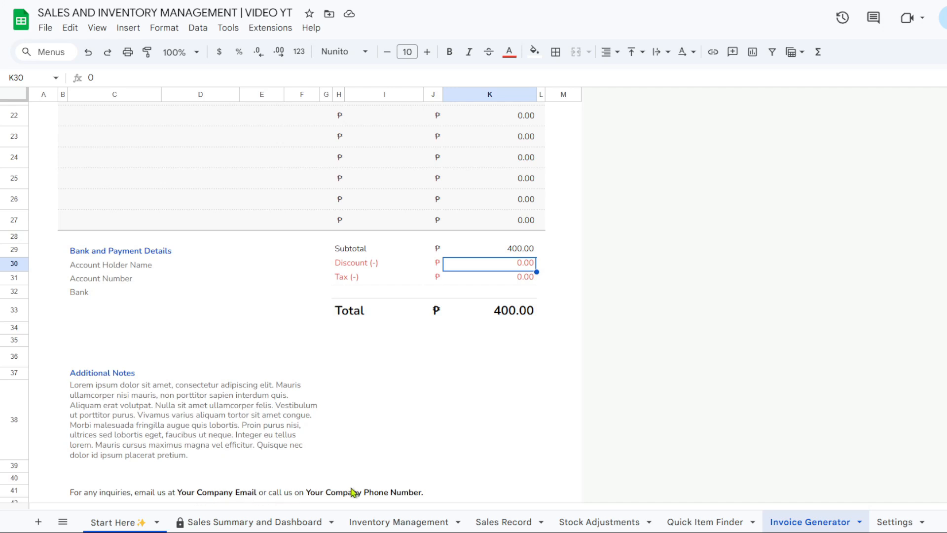
scroll(492, 389, up, 10)
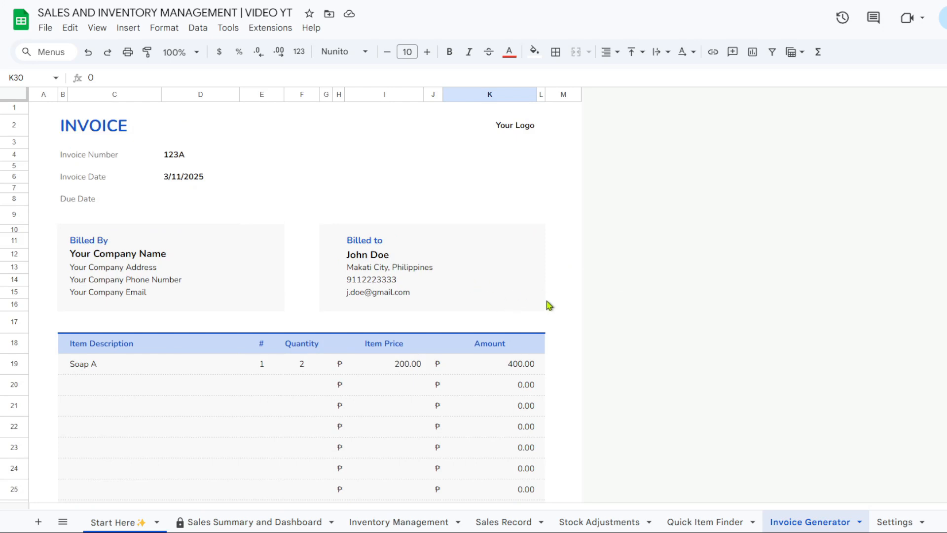
click(901, 521)
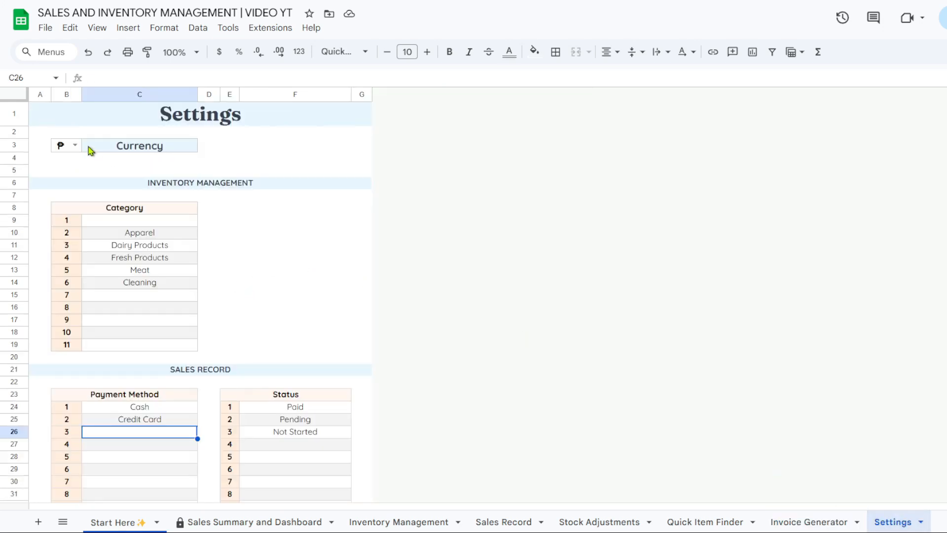
click(75, 145)
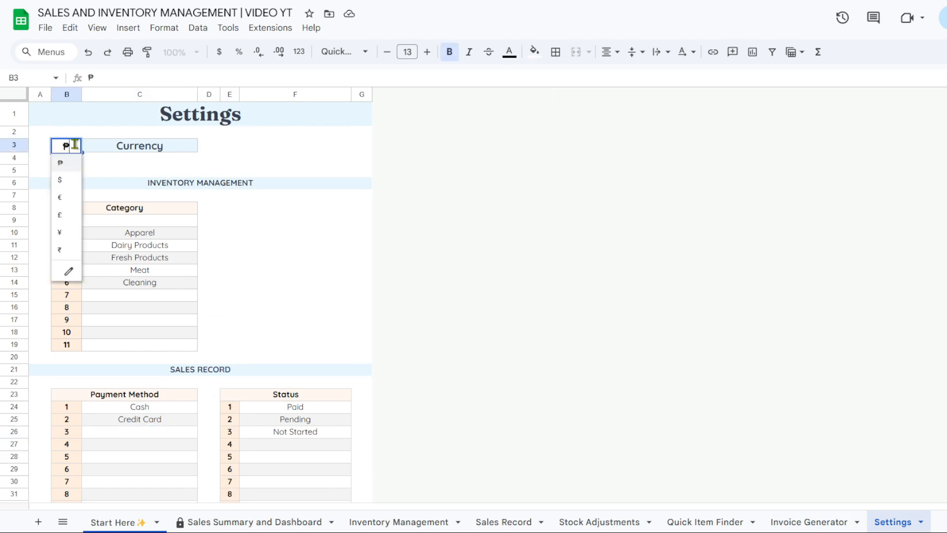
click(68, 182)
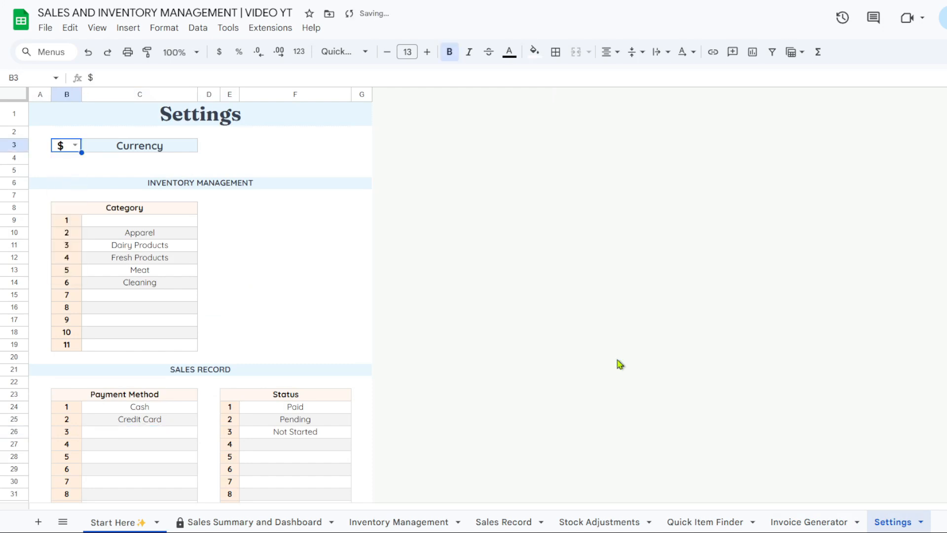
click(827, 522)
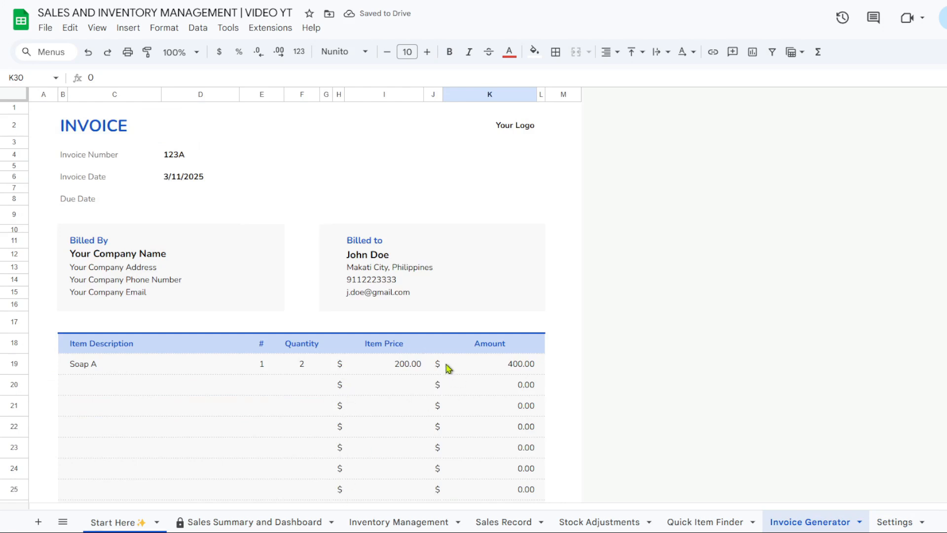
click(503, 522)
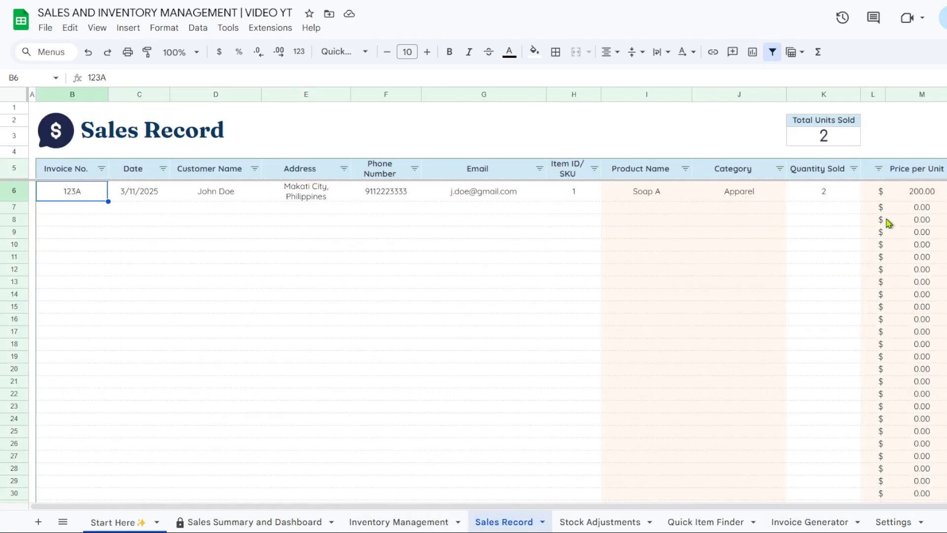
click(413, 522)
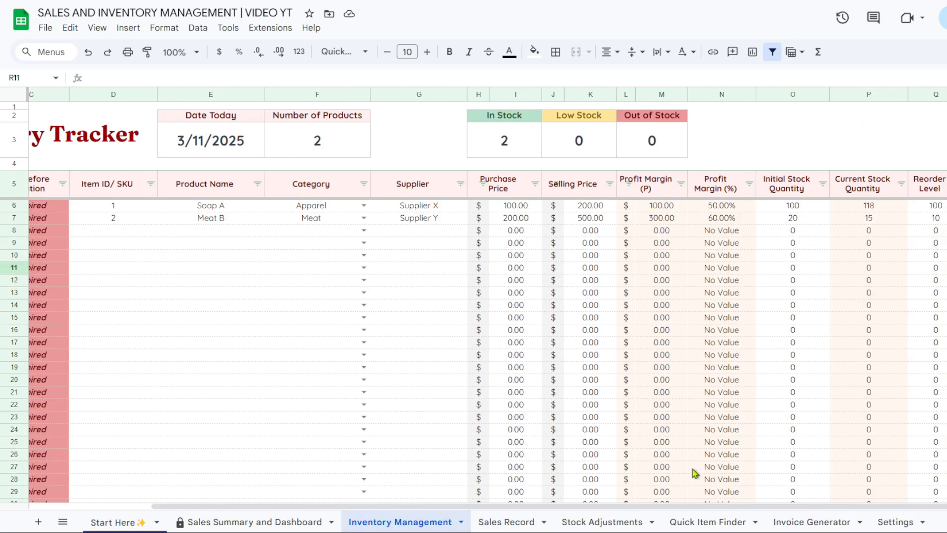
click(710, 522)
click(894, 522)
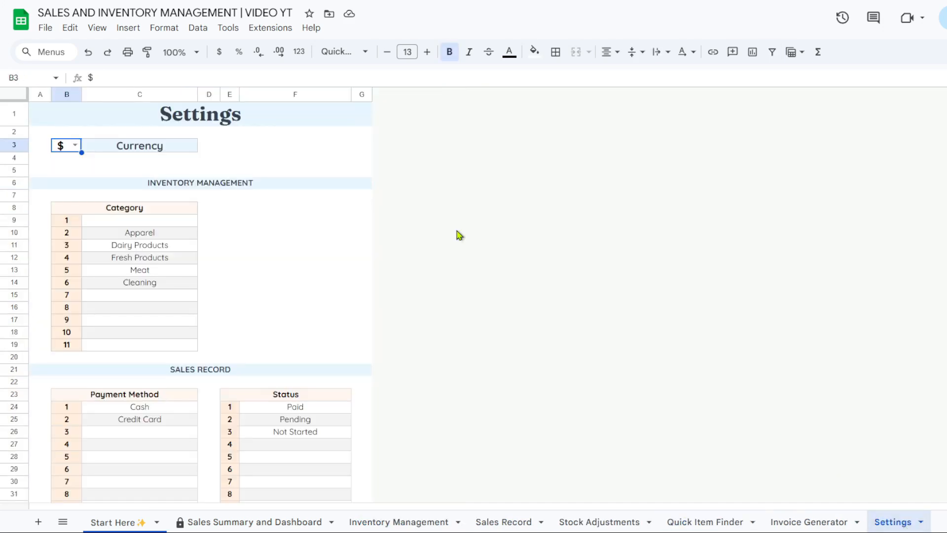
click(75, 147)
click(69, 160)
Type Electronics in the first empty category slot and Devices in the seventh
double_click(163, 220)
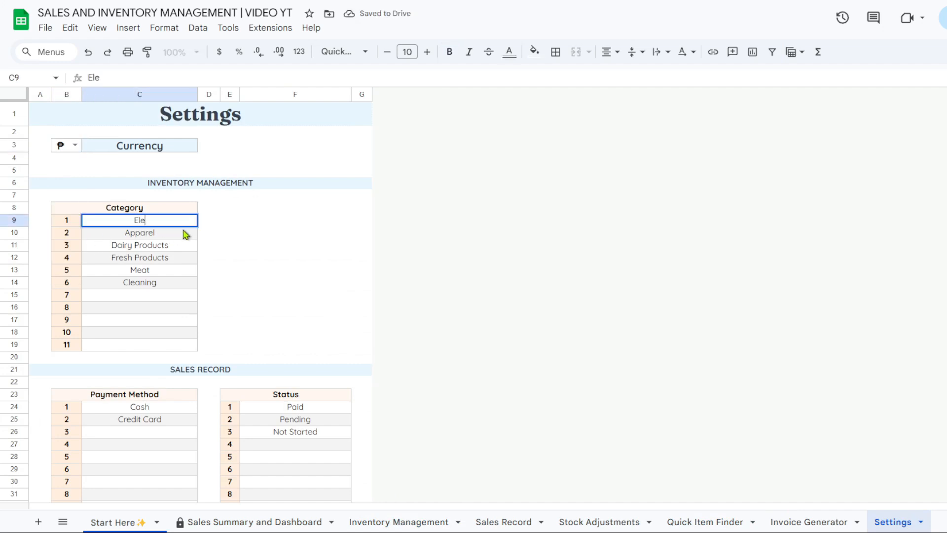
text(Electronics)
key(Return)
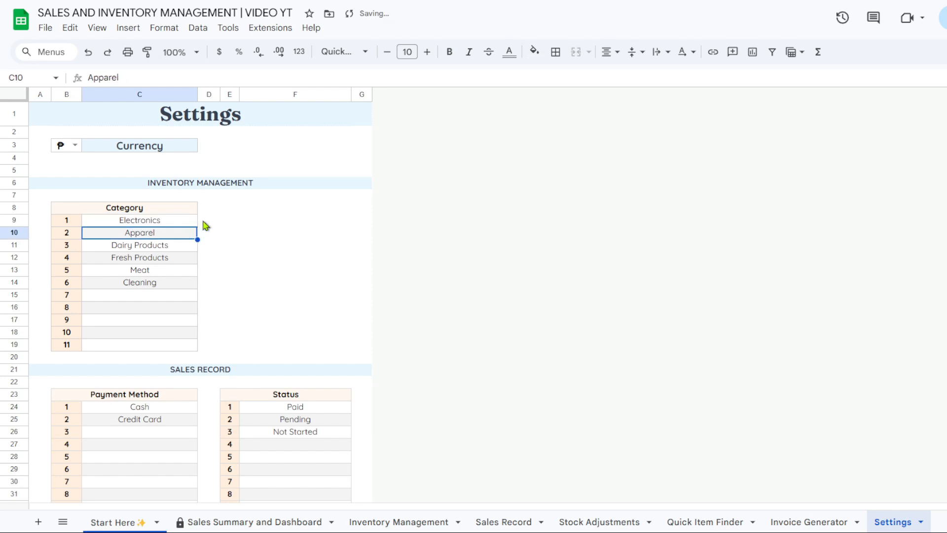
double_click(153, 296)
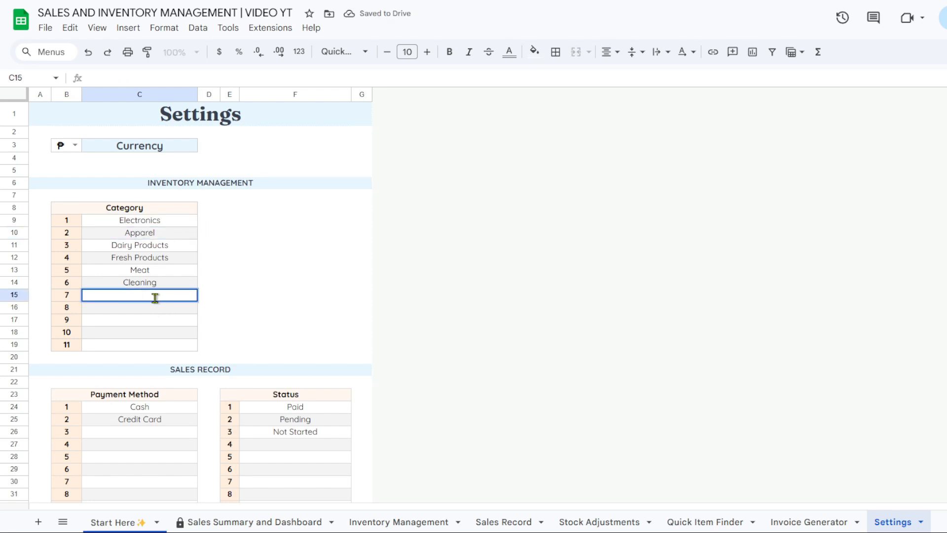
text(Devices)
key(Return)
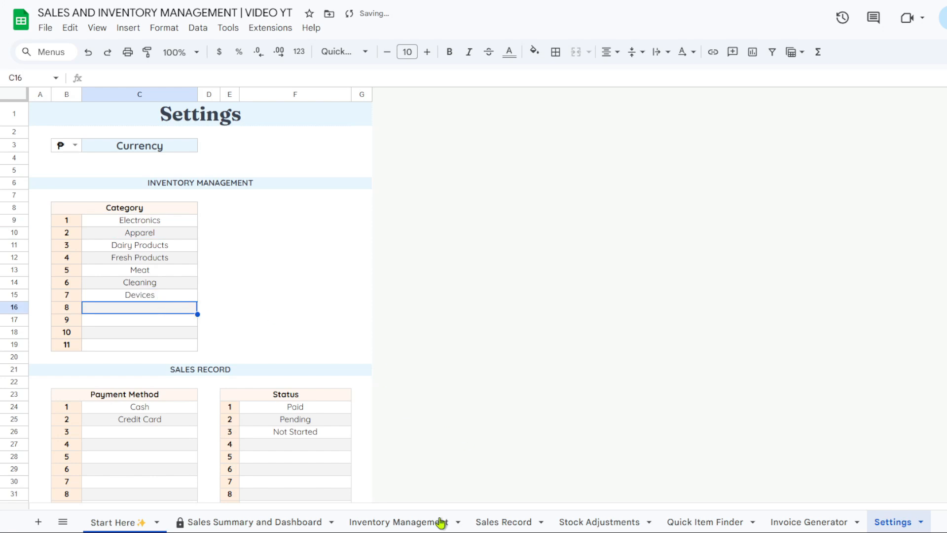
click(421, 522)
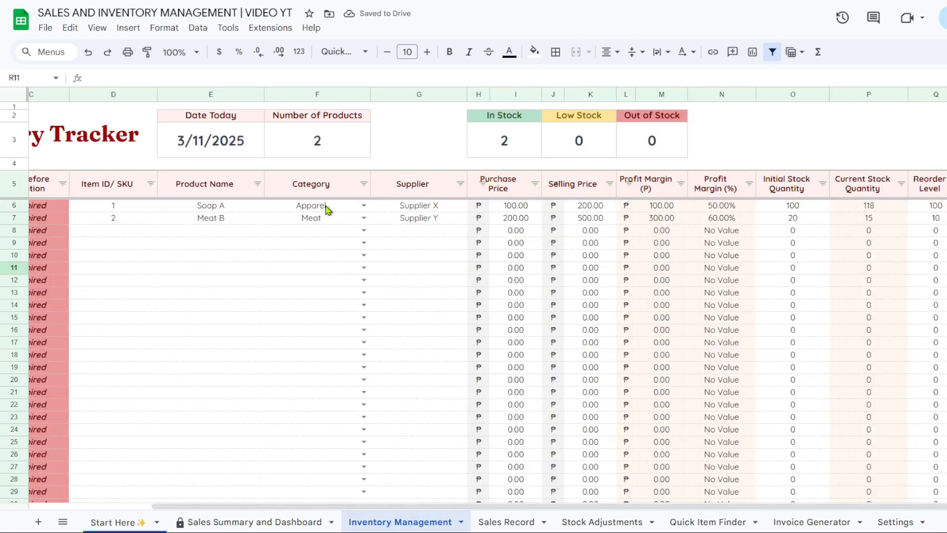
click(364, 206)
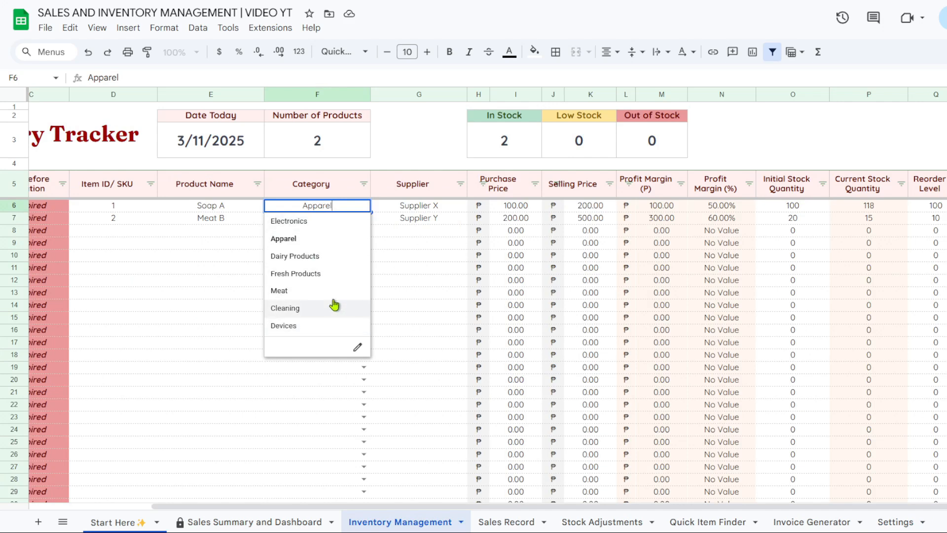
click(402, 232)
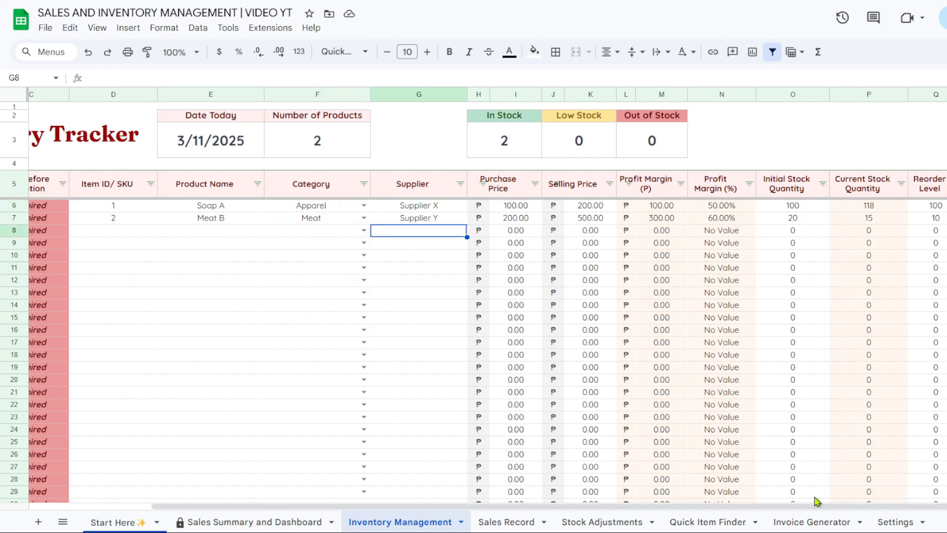
click(491, 521)
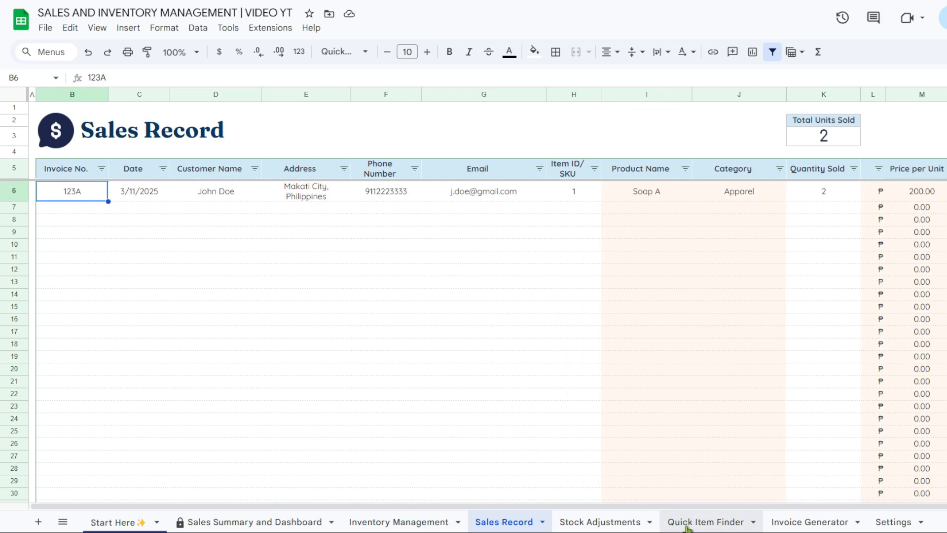
scroll(744, 506, right, 2)
click(946, 191)
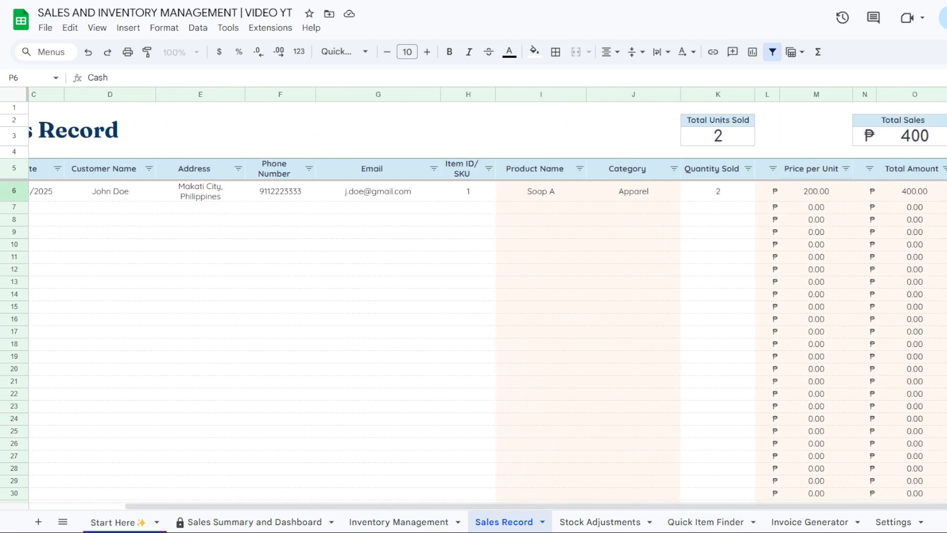
Add Paypal and Gcash as payment methods and check them in the Sales Record dropdown
click(892, 522)
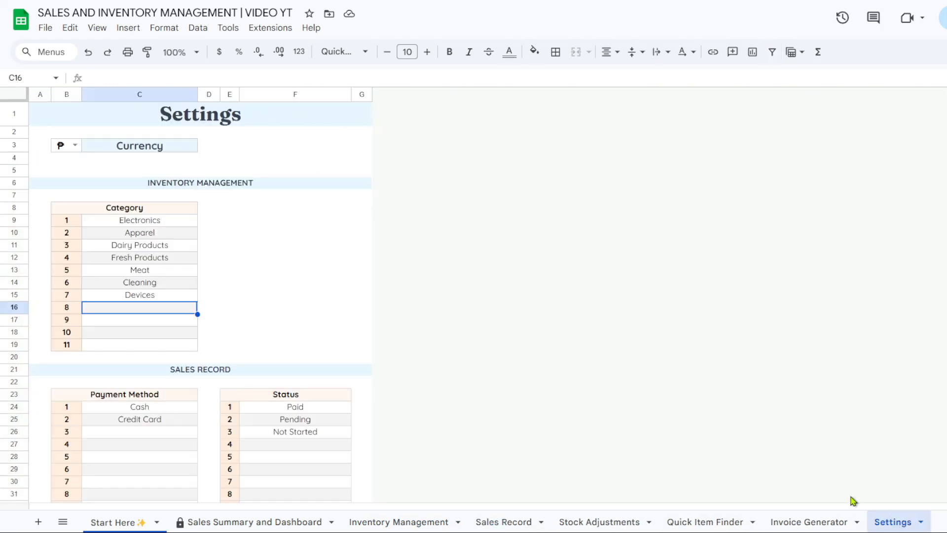
scroll(158, 351, down, 3)
click(156, 310)
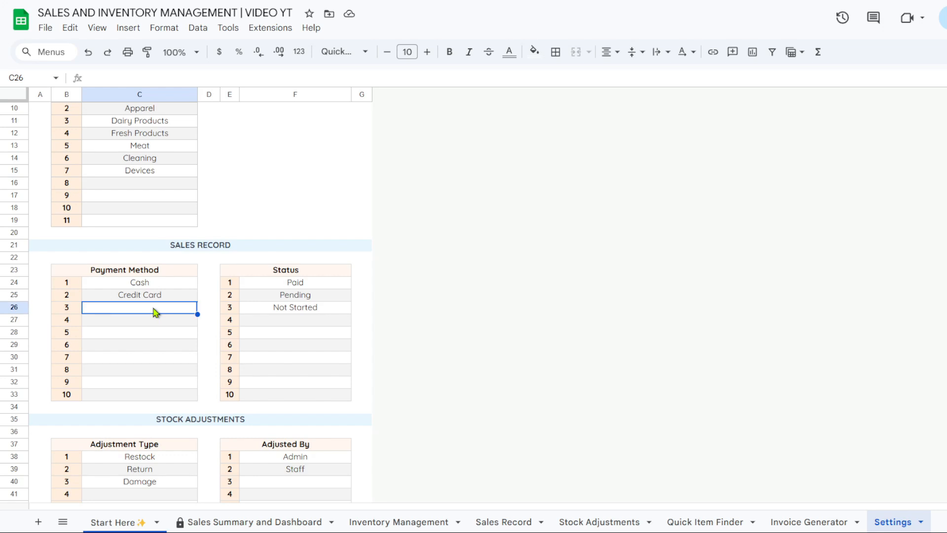
text(OPaypal)
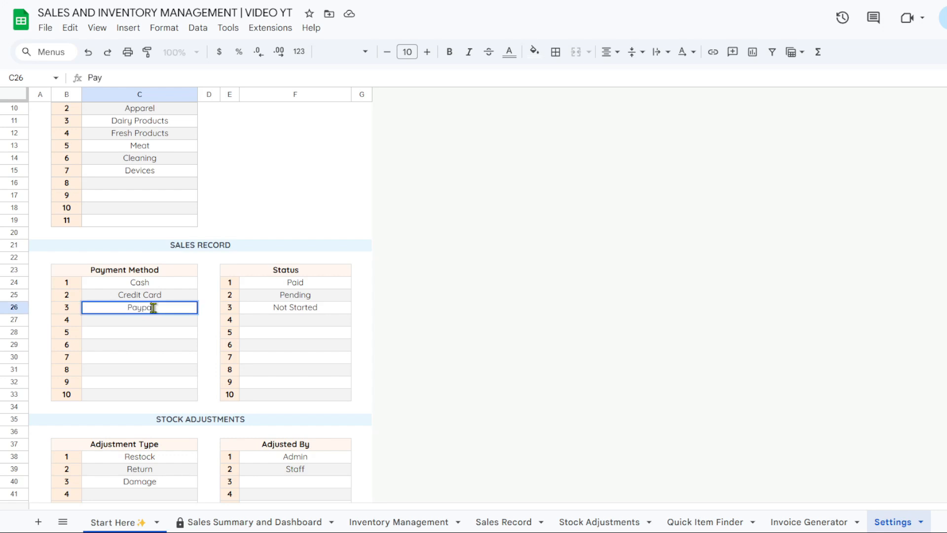
key(Return)
text(Gcash)
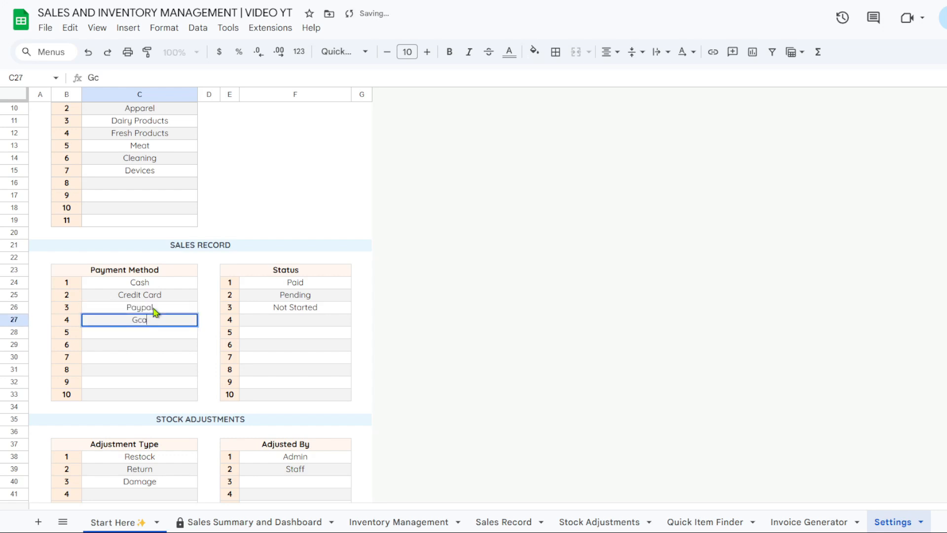
key(Return)
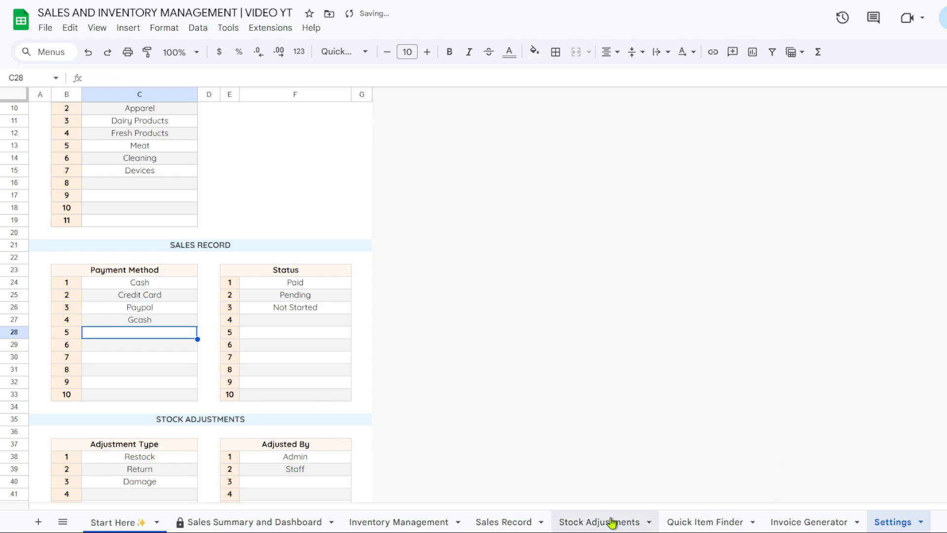
click(544, 522)
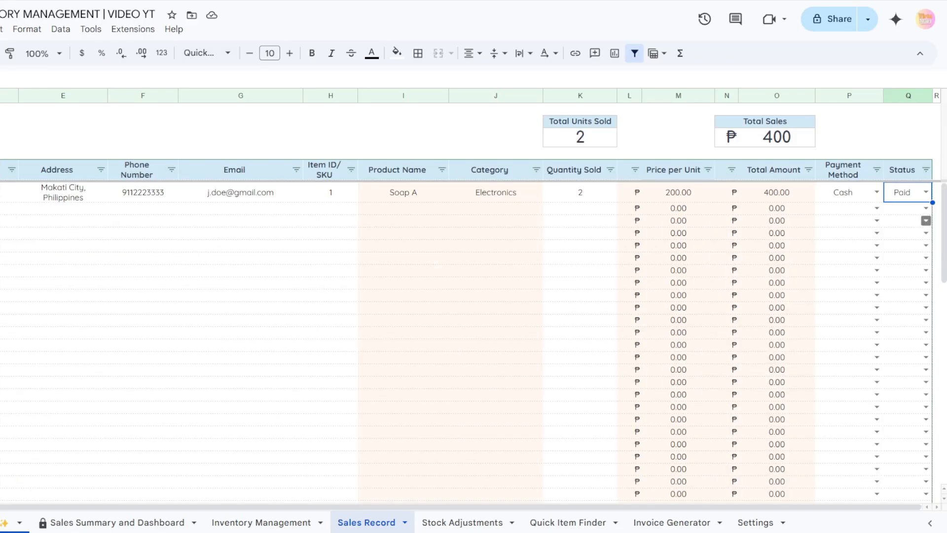
click(877, 208)
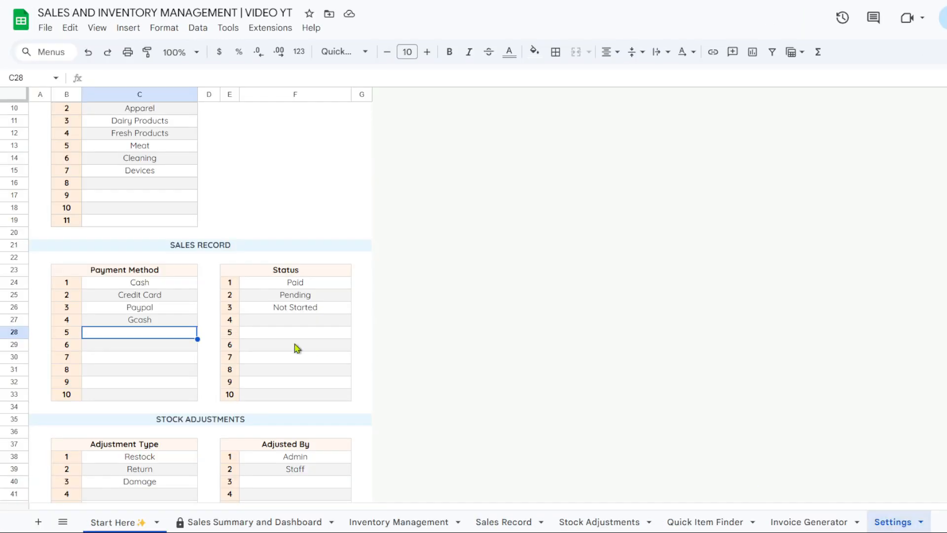
Delete the Not Started and Pending entries from the status list
click(298, 321)
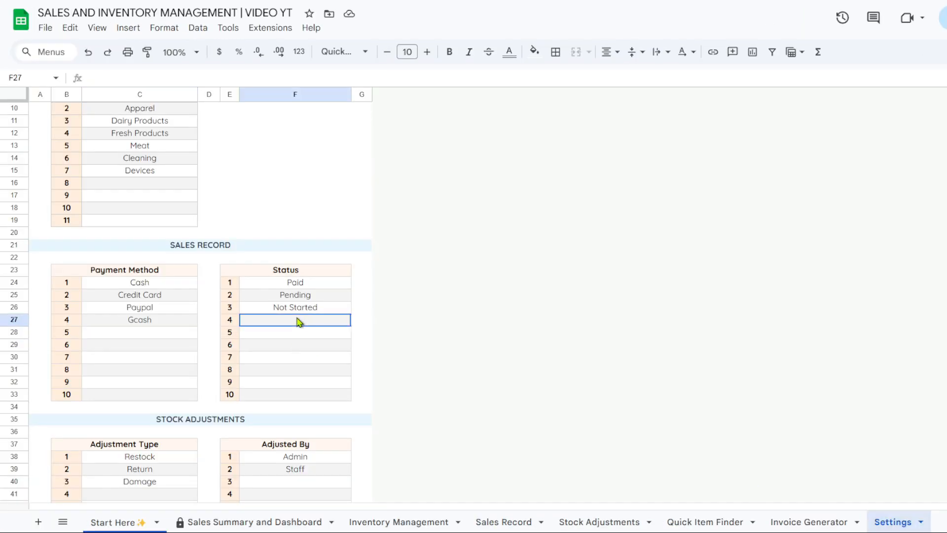
key(Up)
key(Up)
key(Down)
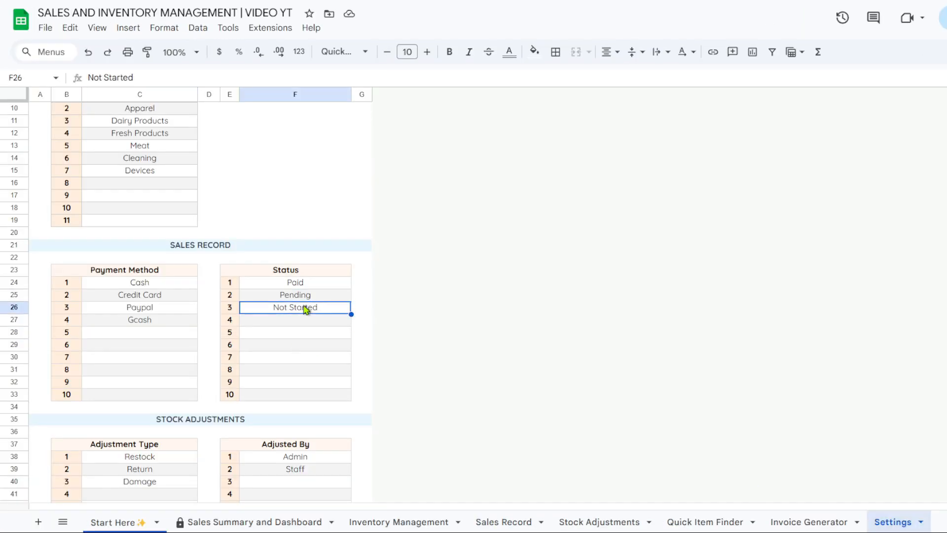
key(Delete)
click(312, 285)
click(312, 296)
key(Delete)
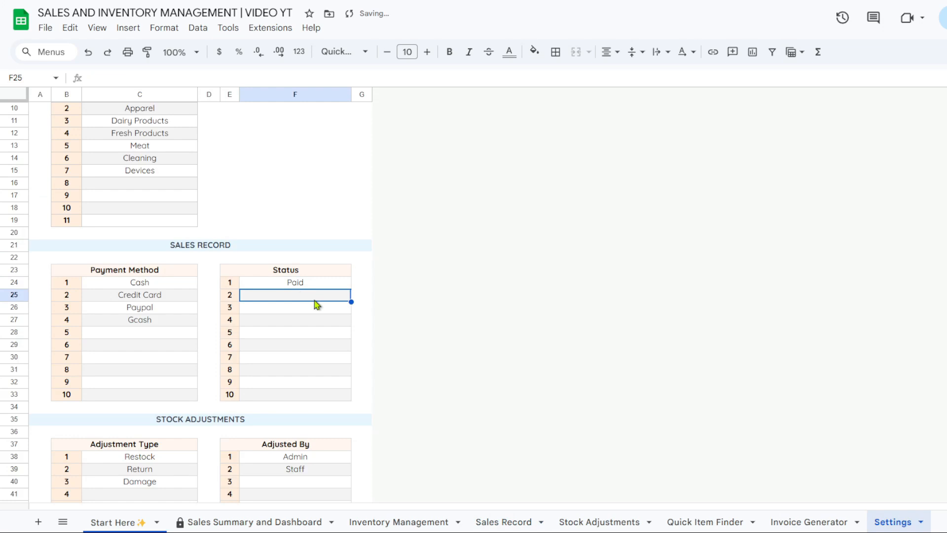
Check the updated payment and status dropdown choices on the Sales Record sheet
click(429, 522)
click(514, 522)
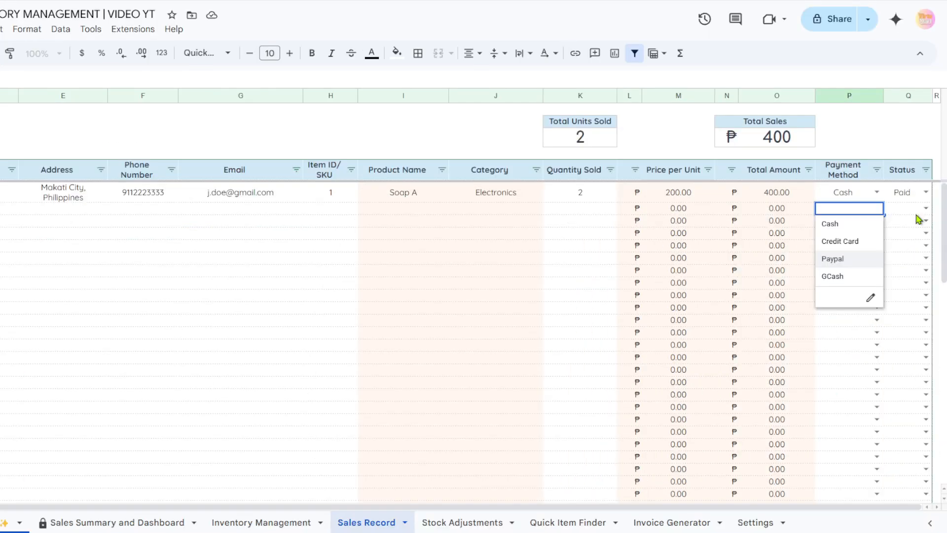
click(918, 214)
click(925, 209)
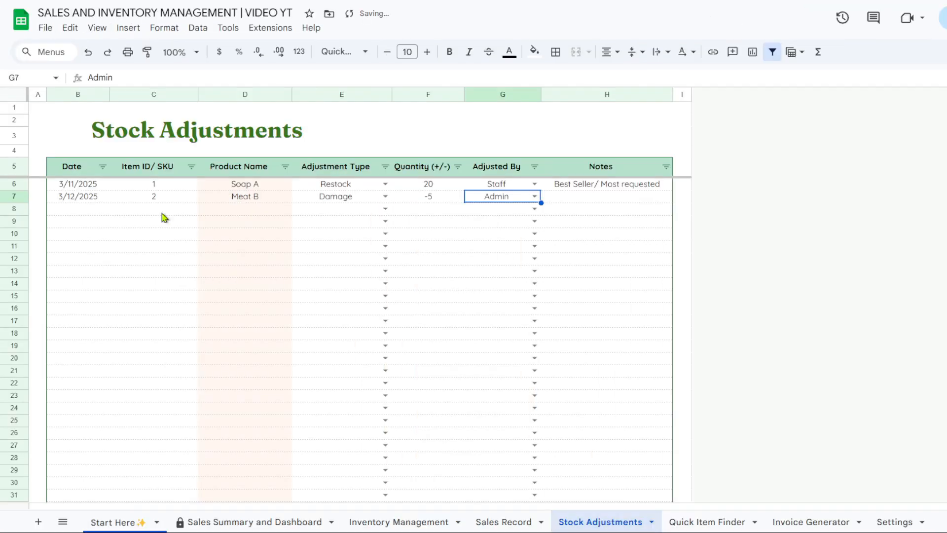
Scroll through the updated Settings lists, then bring up the Sales Summary and Dashboard sheet
click(890, 521)
scroll(321, 334, down, 3)
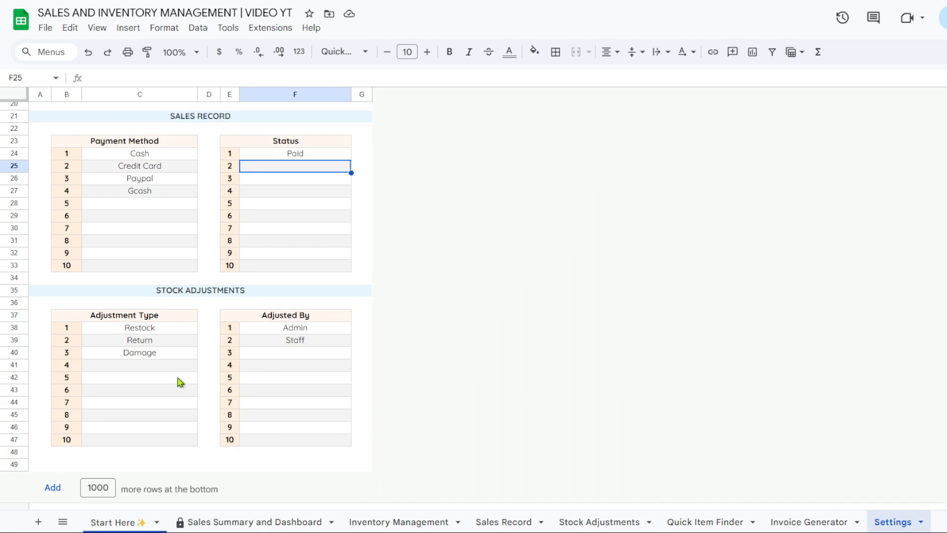
scroll(195, 380, up, 5)
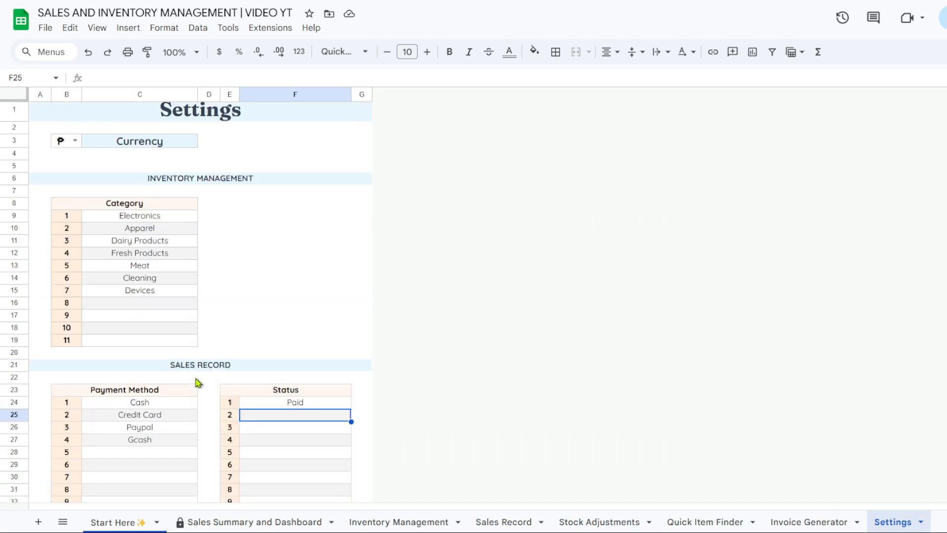
click(284, 522)
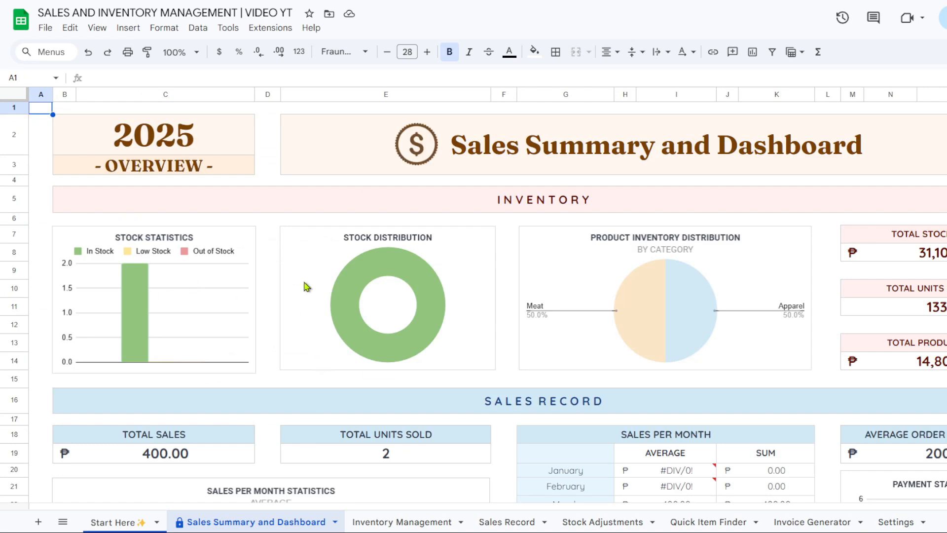
Scroll the dashboard to check the inventory split between Meat and Apparel
scroll(310, 276, down, 5)
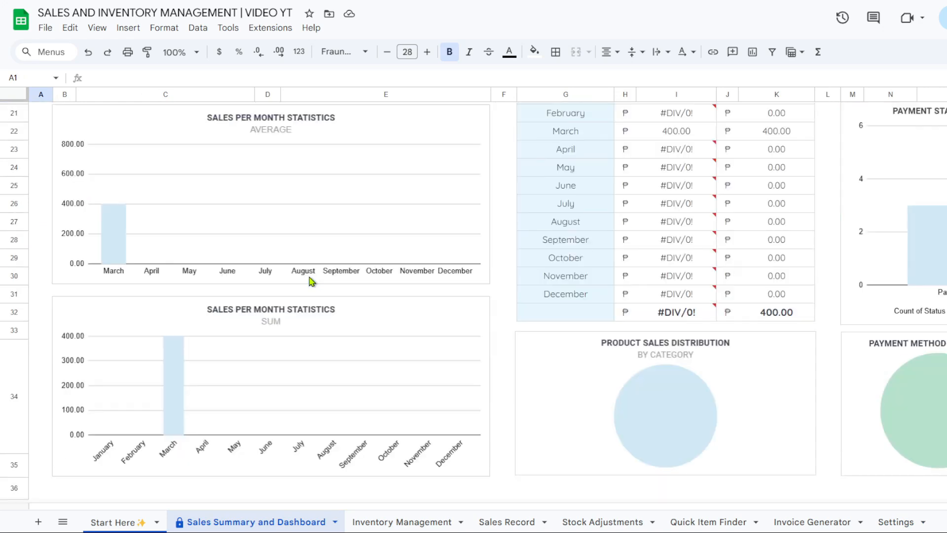
scroll(311, 278, up, 5)
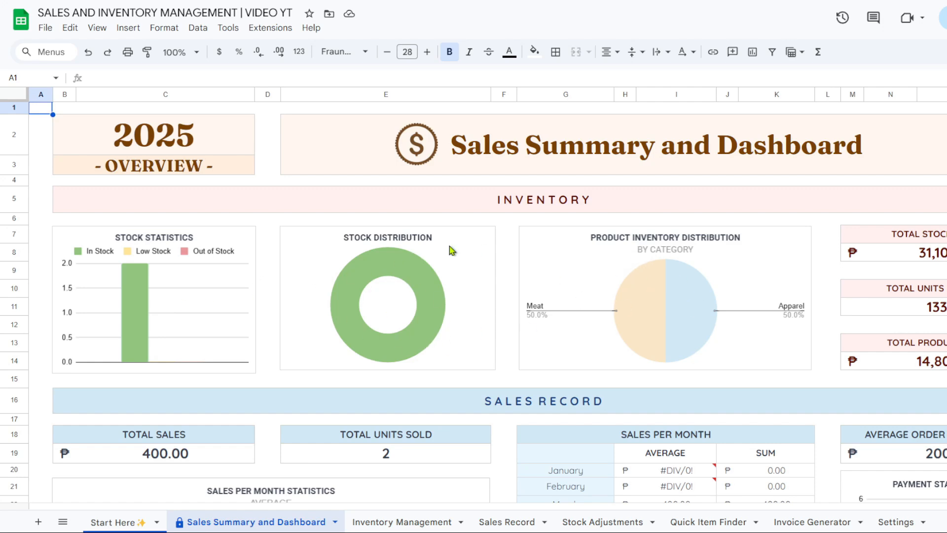
On the Inventory Management sheet, change Soap A's category from Apparel to Electronics
click(429, 522)
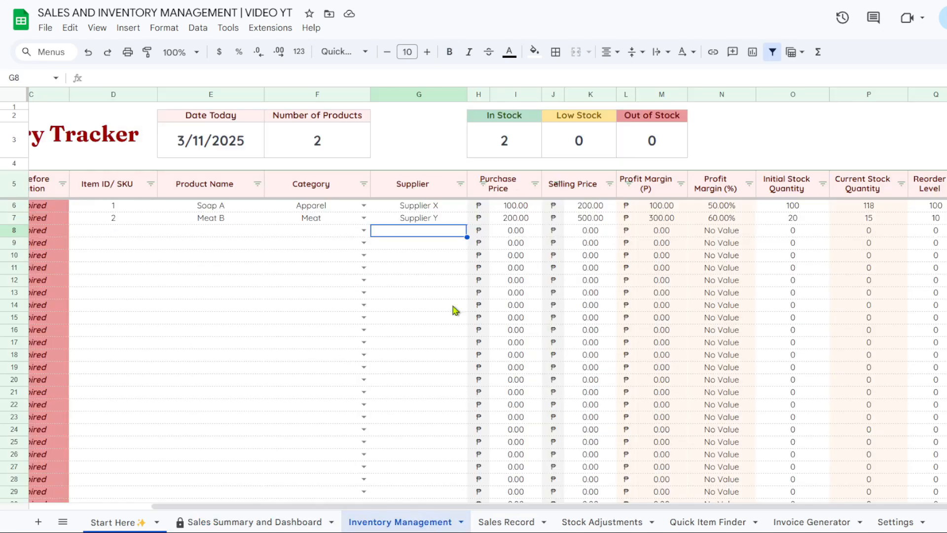
click(364, 206)
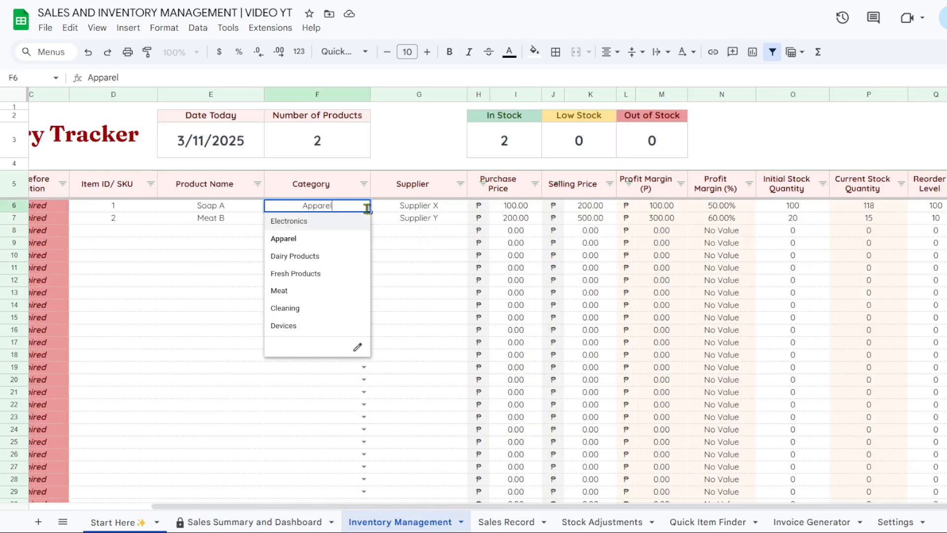
click(328, 222)
Review the dashboard charts to confirm the inventory pie now shows Electronics
click(271, 522)
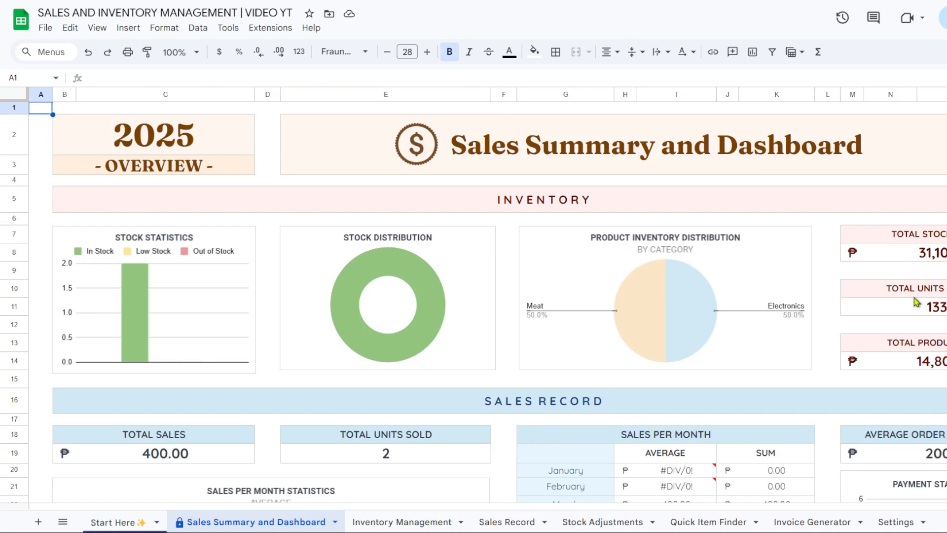
scroll(474, 296, down, 2)
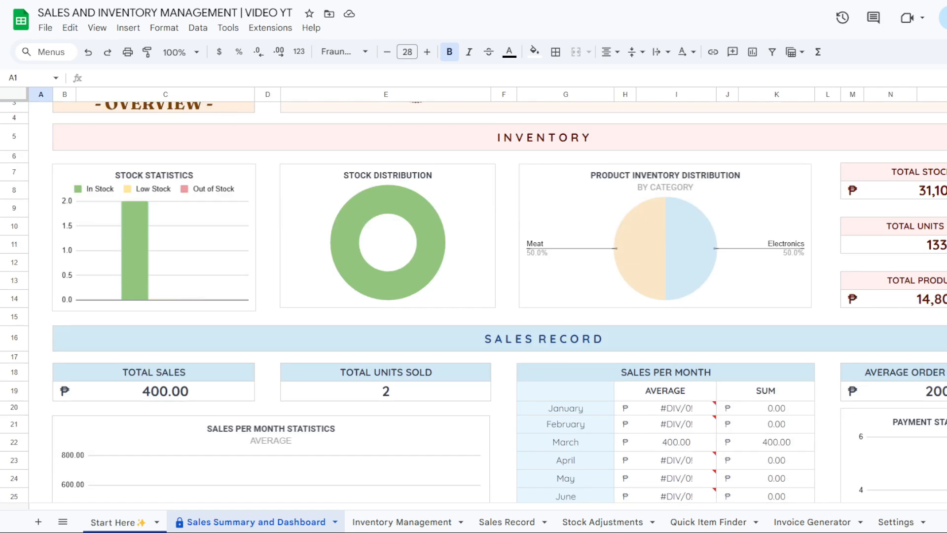
scroll(605, 317, down, 6)
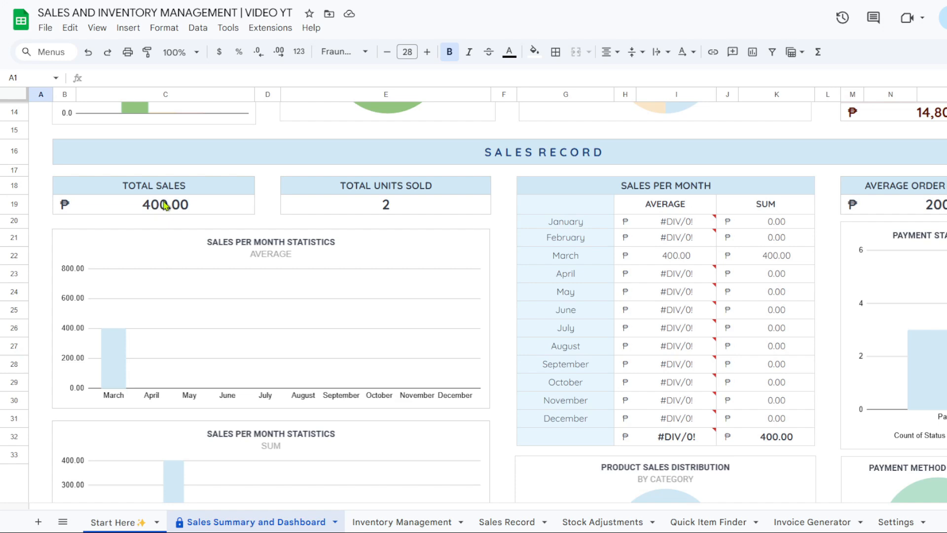
scroll(242, 212, down, 2)
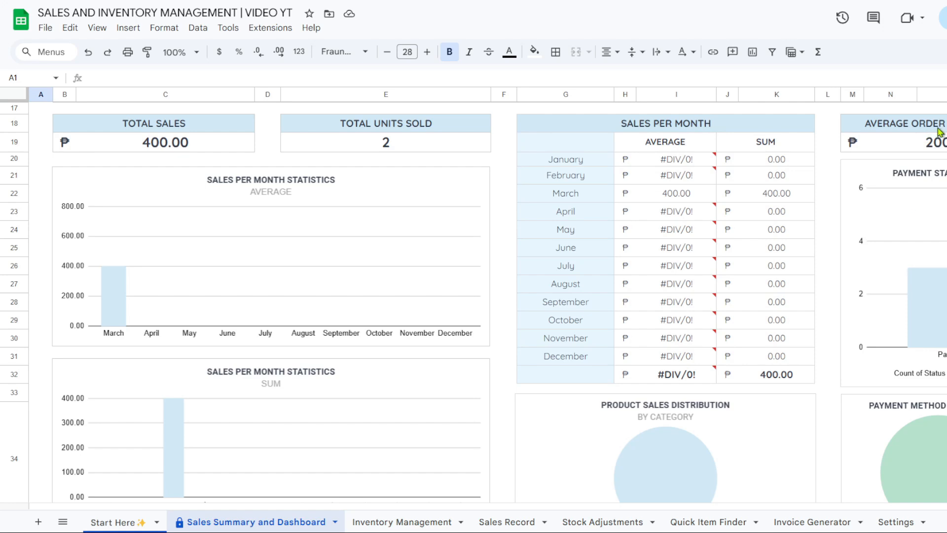
scroll(880, 253, down, 2)
scroll(927, 228, up, 1)
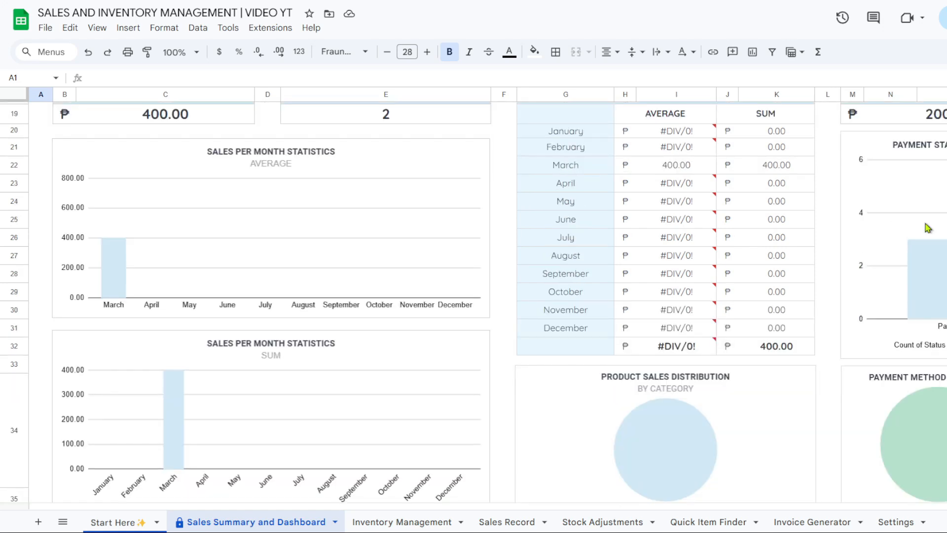
scroll(586, 372, down, 2)
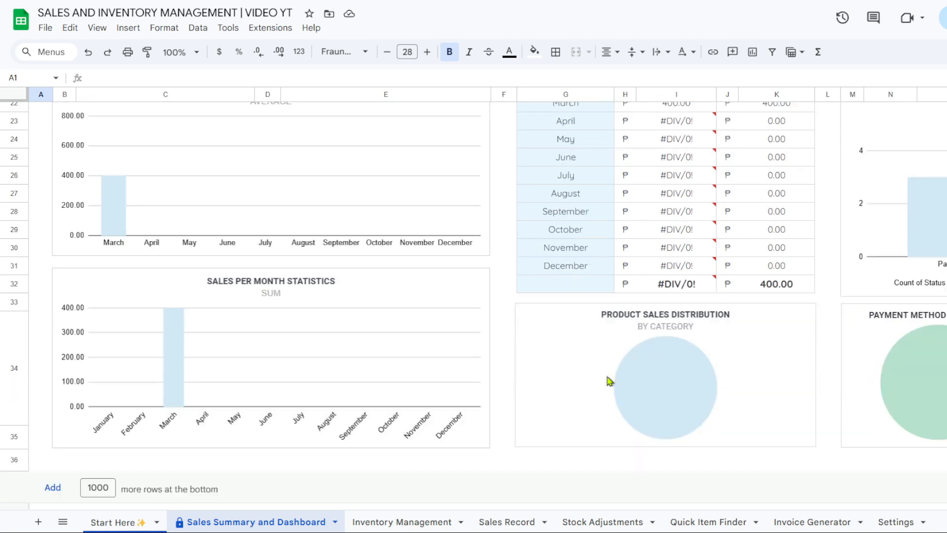
scroll(611, 383, up, 1)
scroll(878, 323, up, 1)
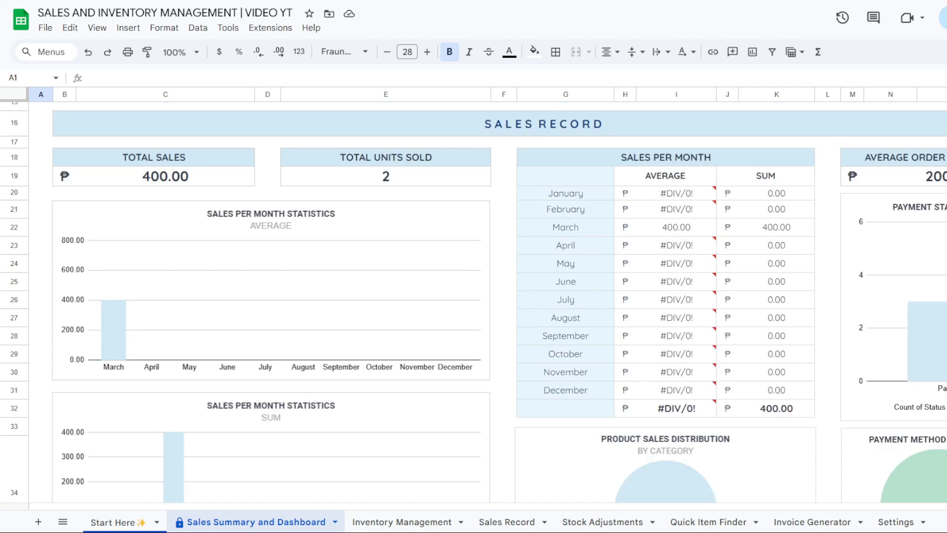
scroll(903, 421, down, 2)
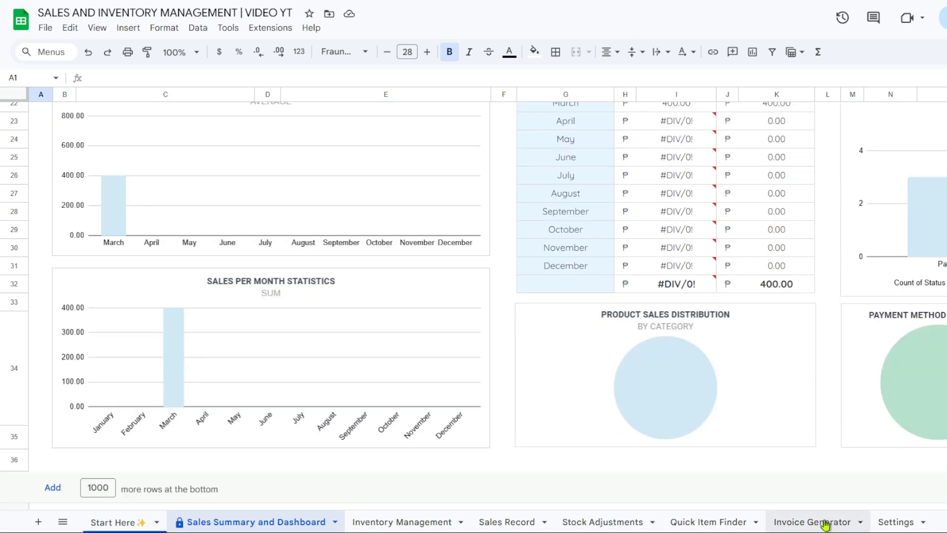
Set the next two Sales Record rows' payment methods to Credit Card and Paypal
click(504, 523)
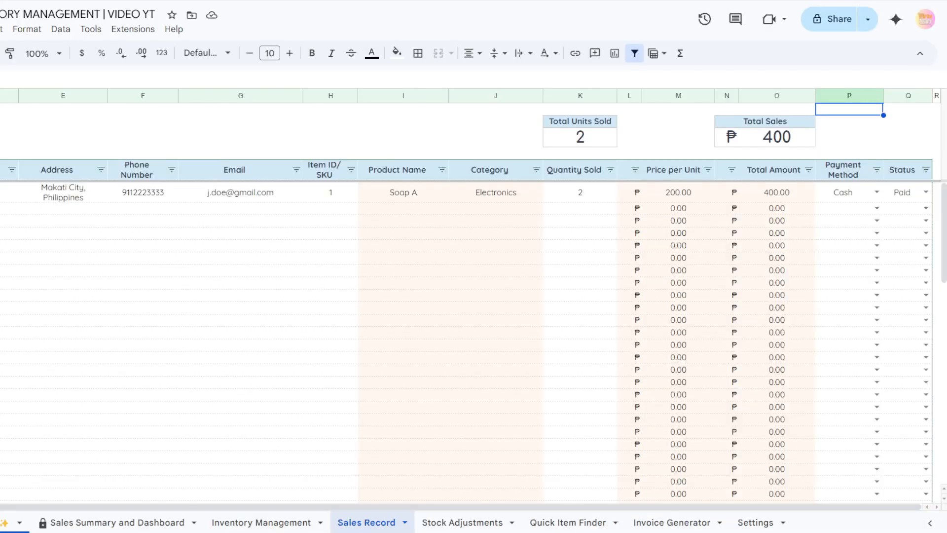
click(876, 209)
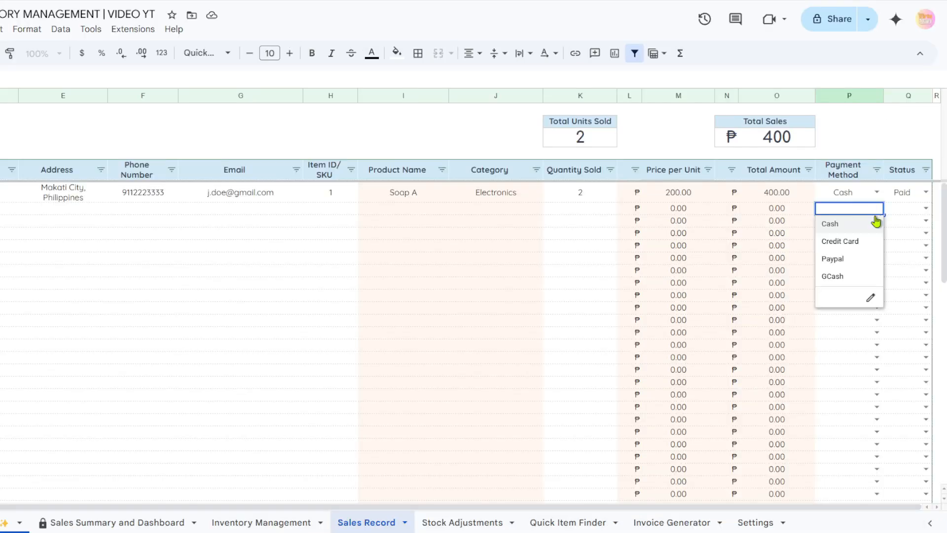
click(848, 244)
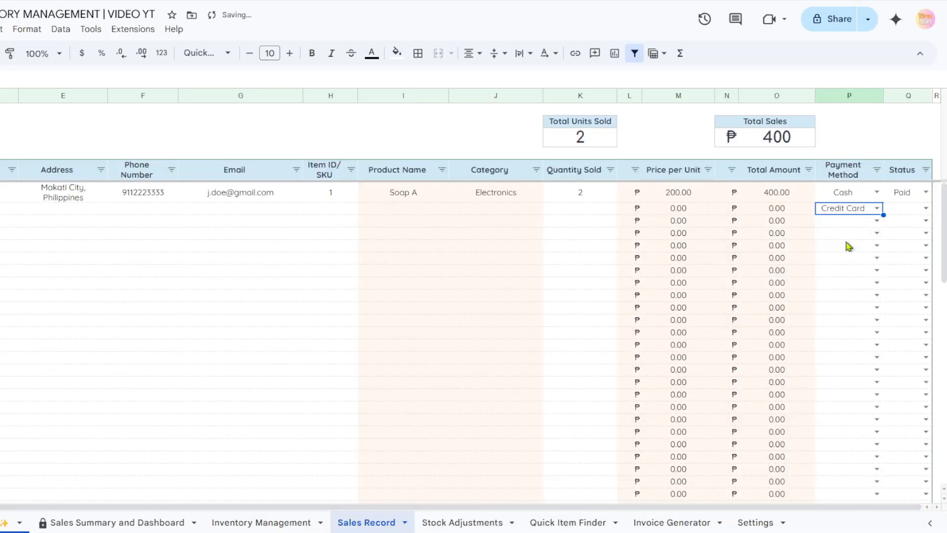
click(877, 221)
click(860, 278)
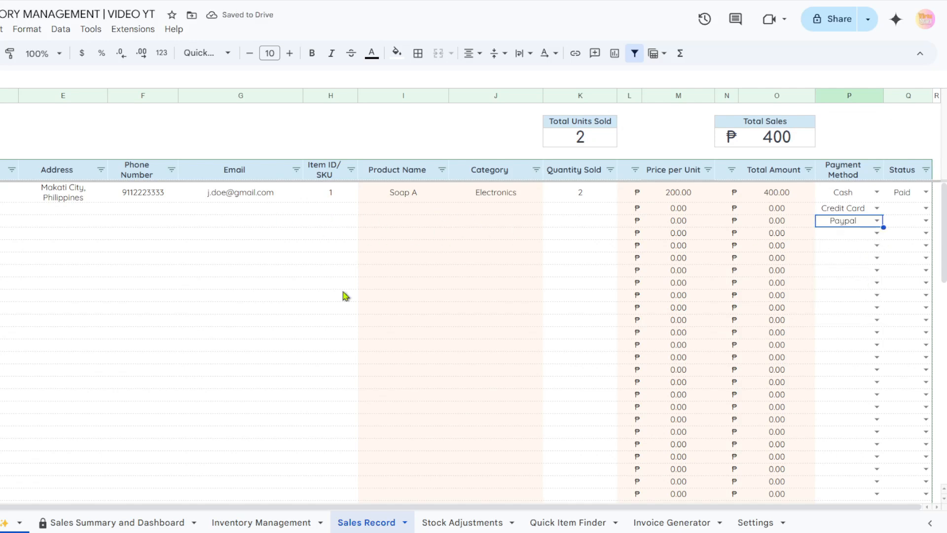
click(131, 522)
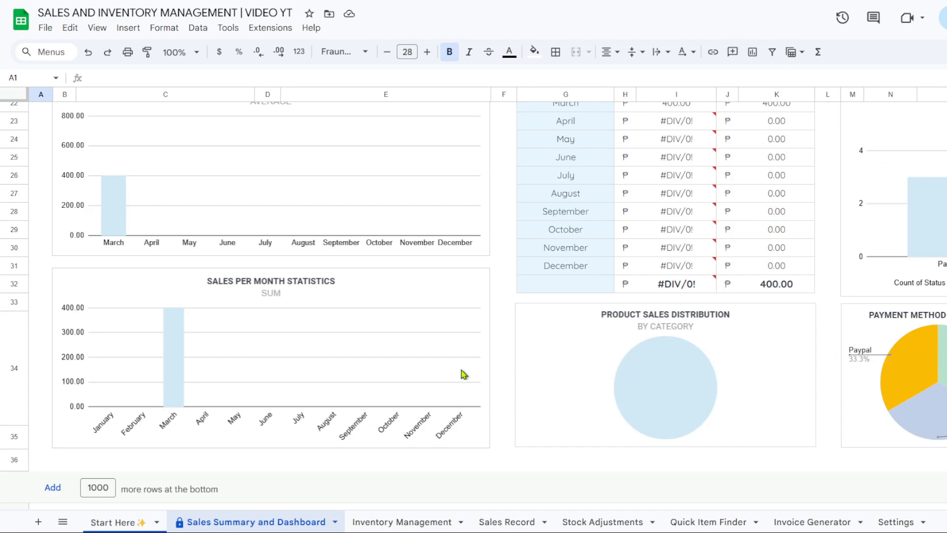
Inspect the Product Sales Distribution and Payment Method charts, then go to Start Here
click(691, 373)
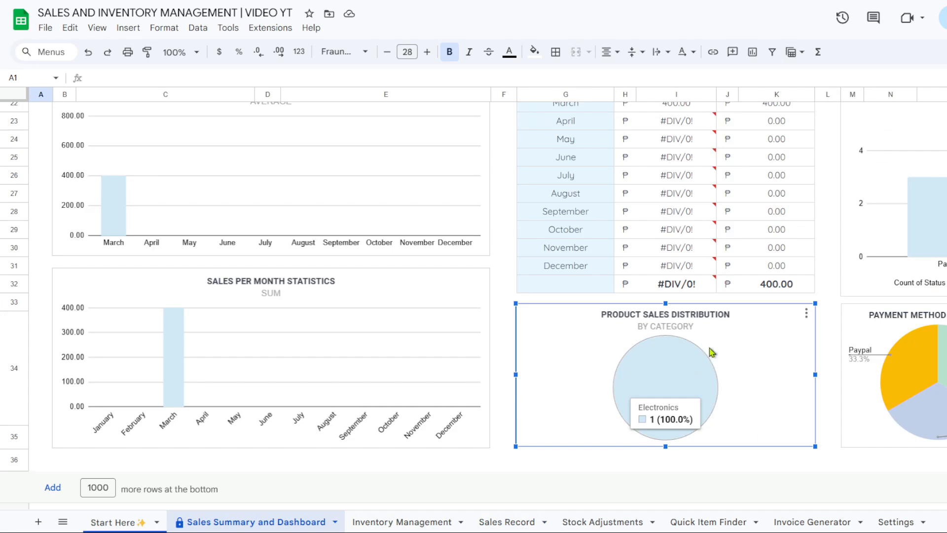
click(903, 344)
scroll(270, 352, up, 4)
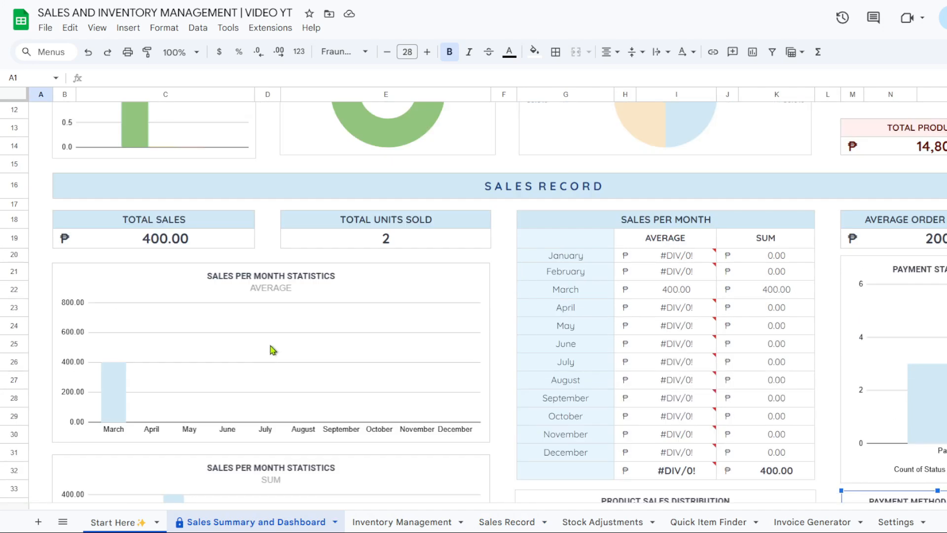
scroll(271, 349, down, 1)
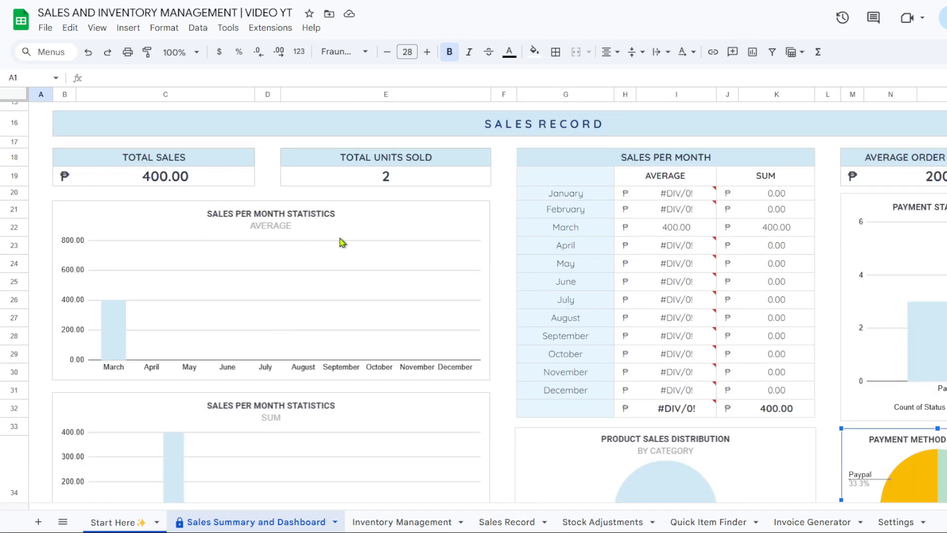
scroll(443, 326, down, 2)
scroll(443, 326, down, 2)
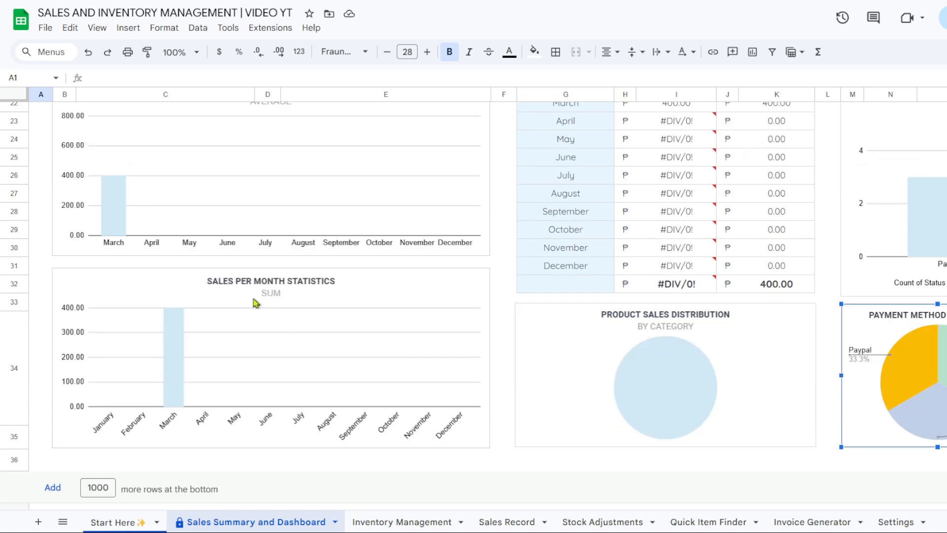
scroll(302, 321, up, 4)
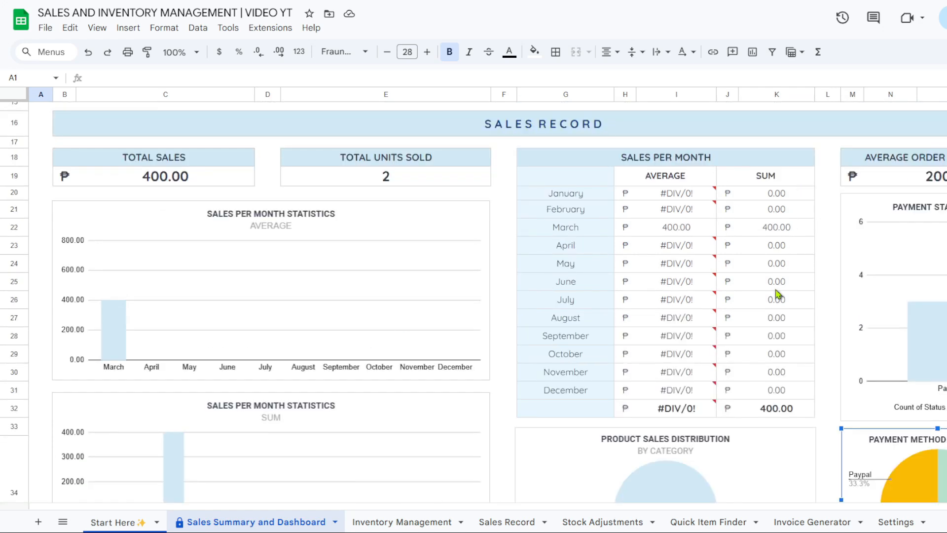
scroll(766, 391, up, 5)
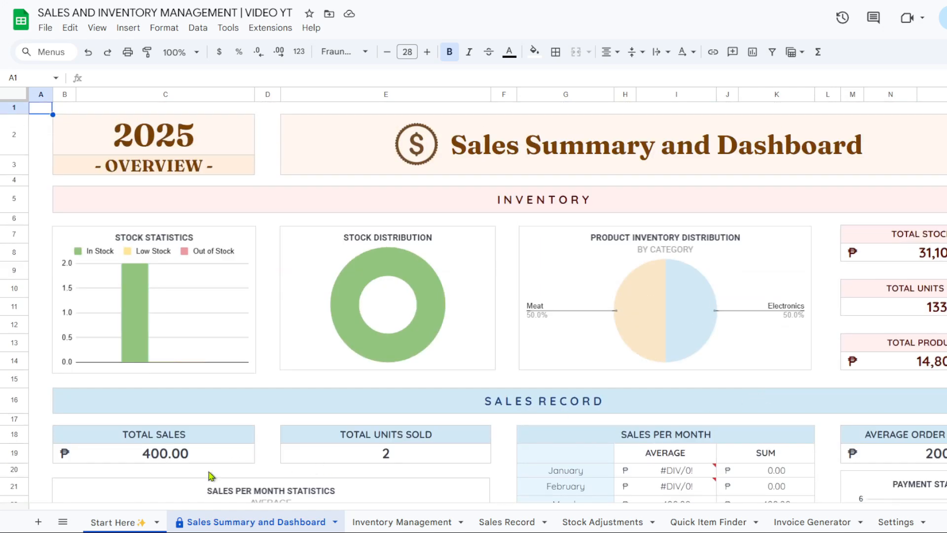
click(130, 522)
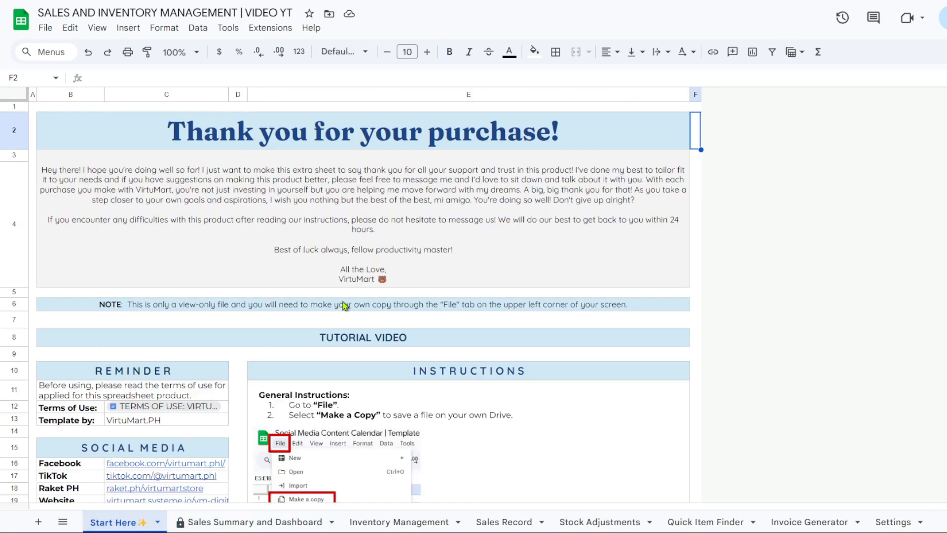